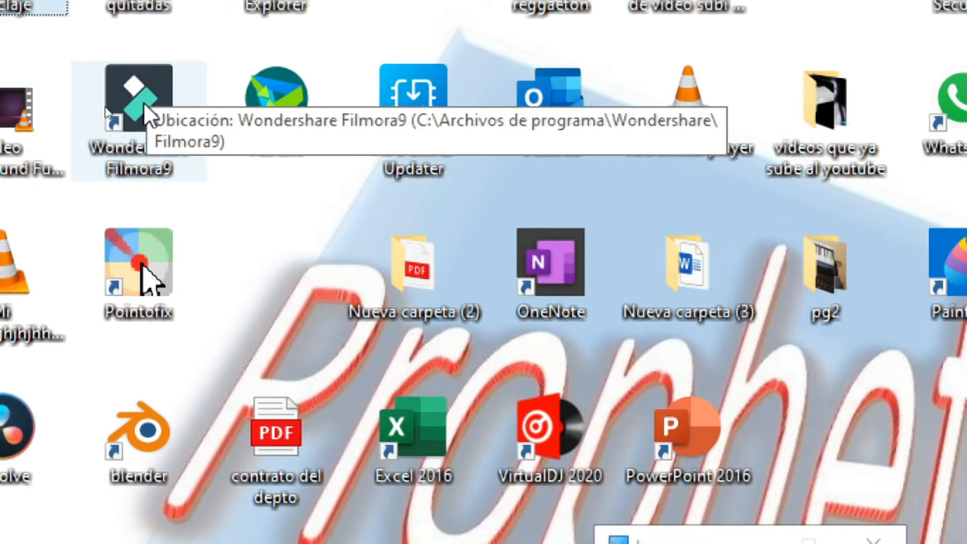
Launch Wondershare Filmora9 and decline to restore the automatic backup of the previous project
click(145, 106)
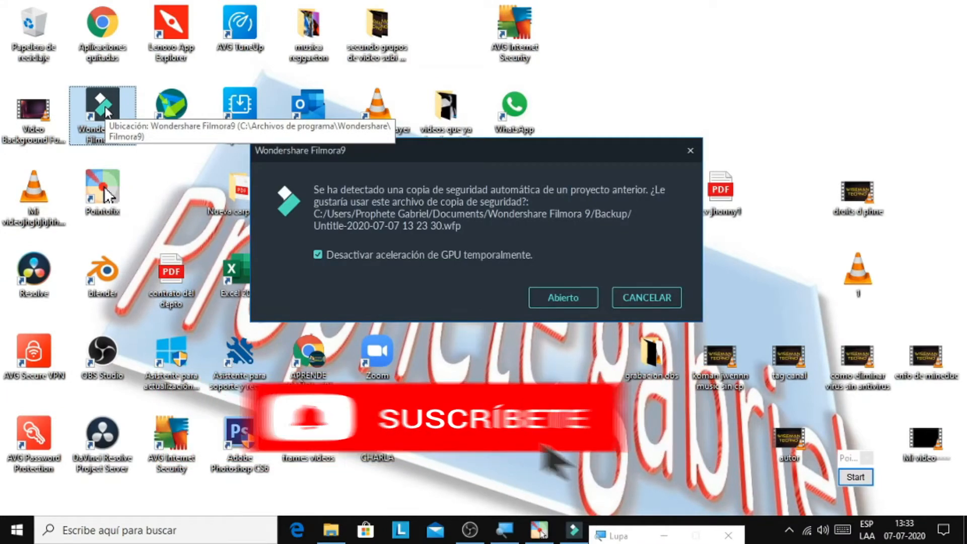
click(641, 298)
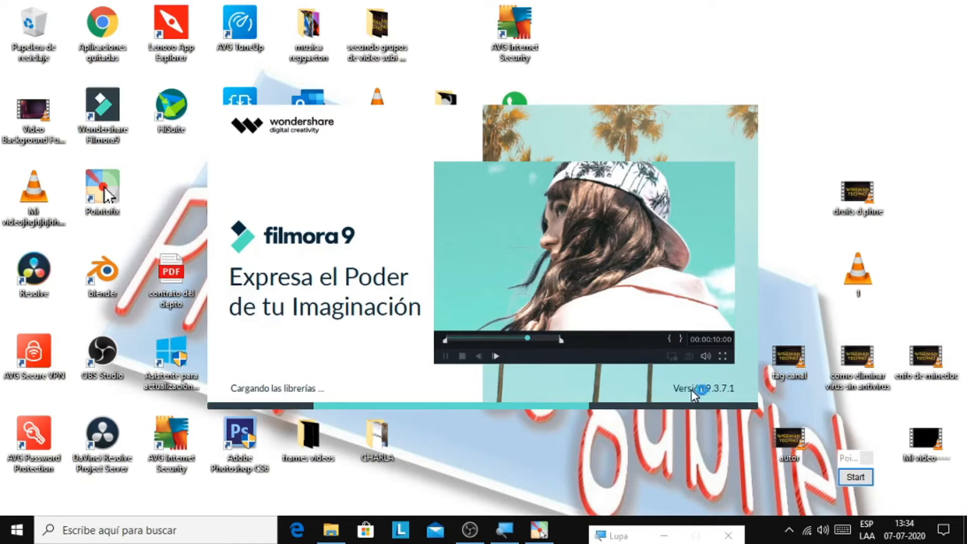
Switch to Pointofix, circle the version number on the Filmora splash screen with a green ellipse, and end the annotation
click(855, 478)
click(855, 478)
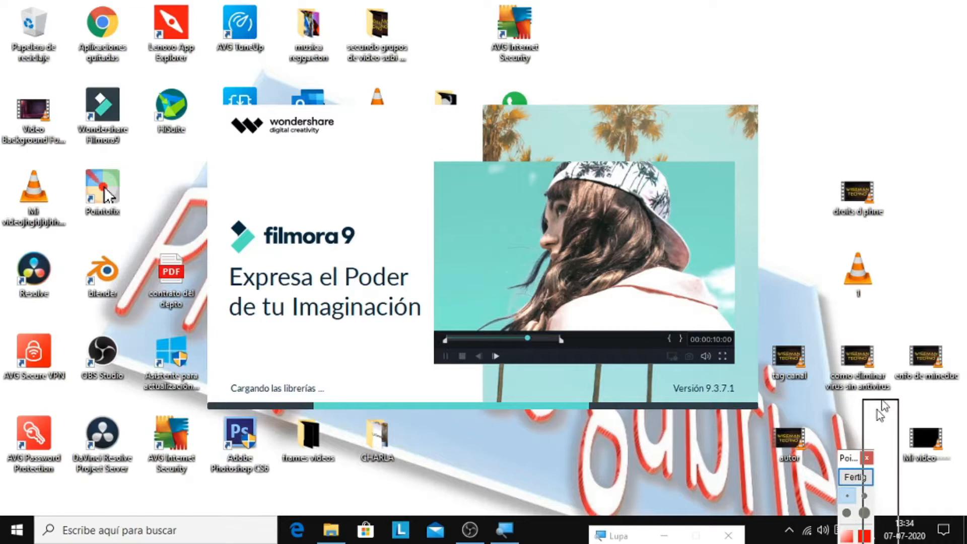
click(898, 450)
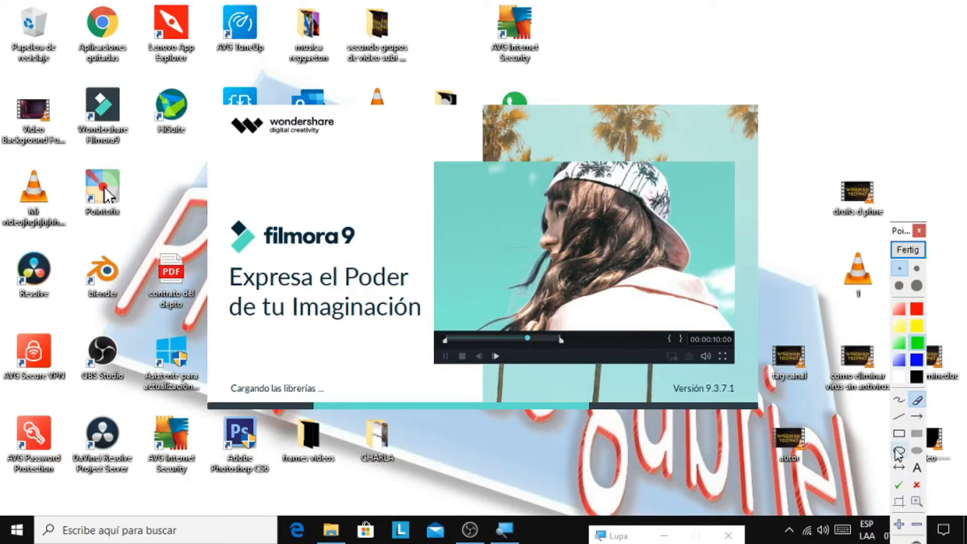
mouse_move(653, 381)
mouse_down()
mouse_move(691, 409)
mouse_move(749, 406)
mouse_up()
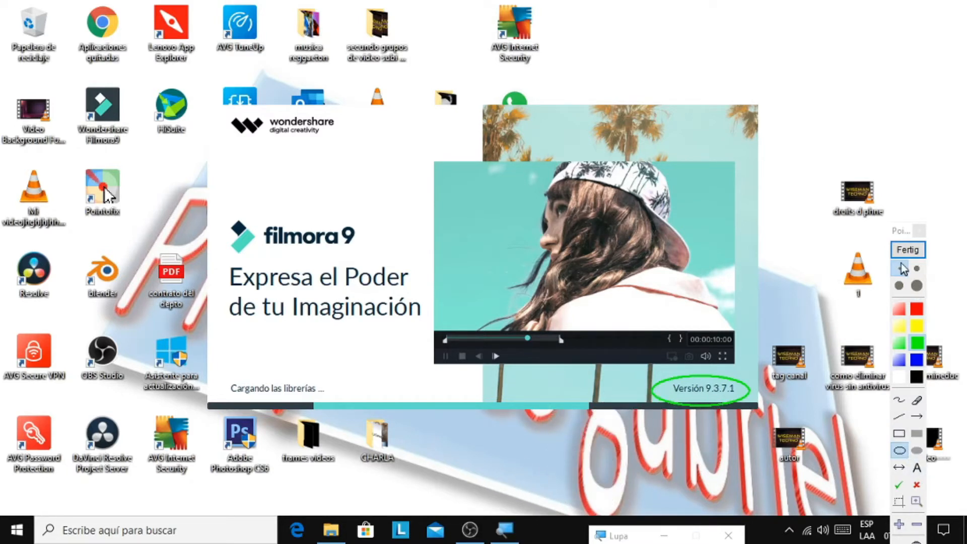
click(902, 249)
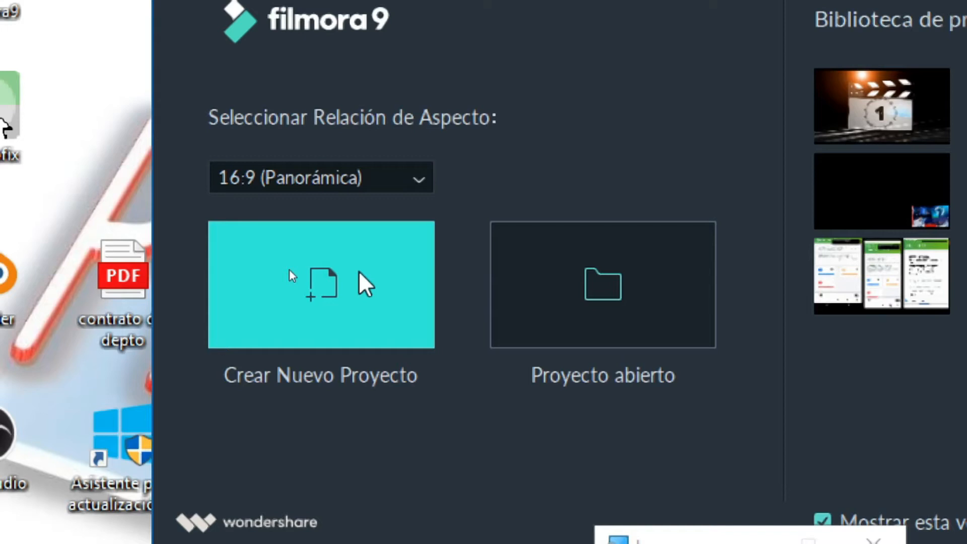
Review the aspect ratio choices and create a new project in 16:9 (Panorámica)
click(415, 181)
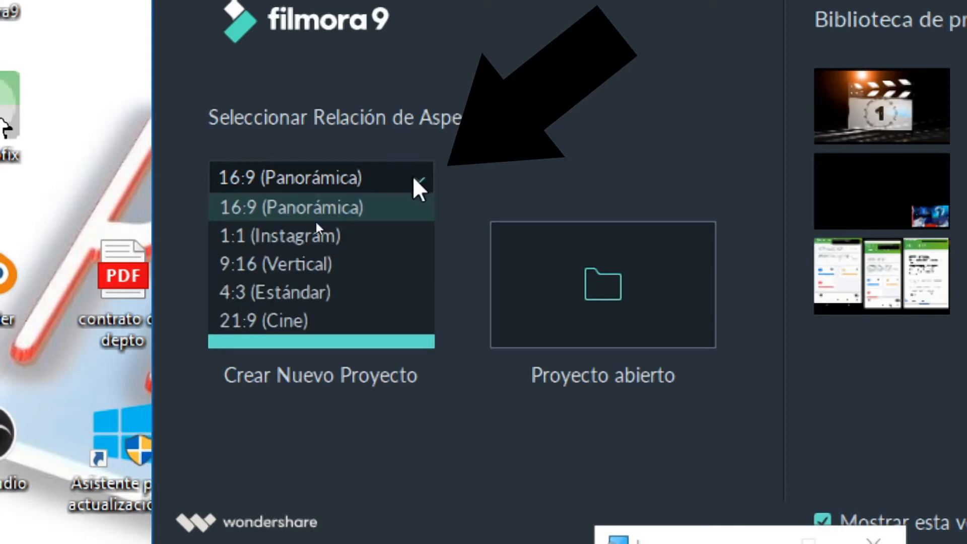
click(316, 220)
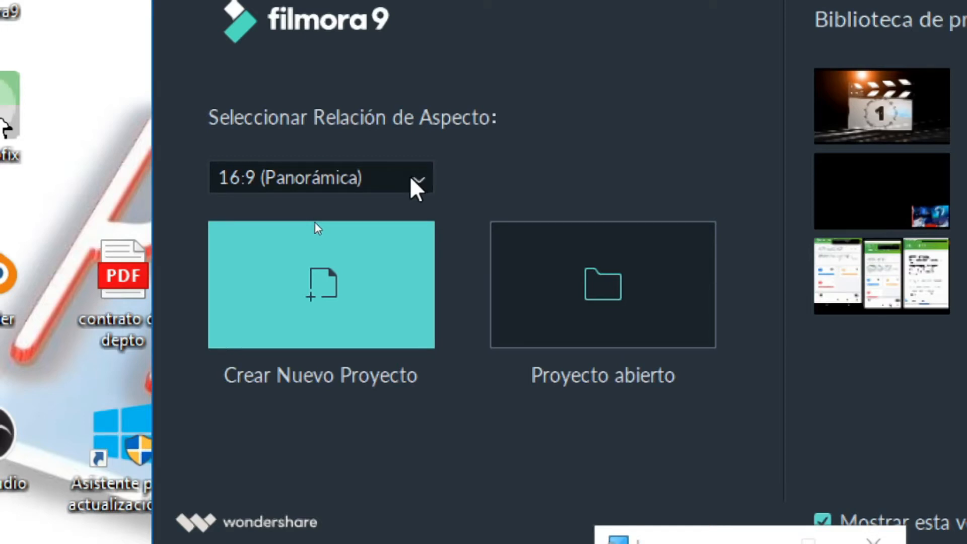
click(412, 180)
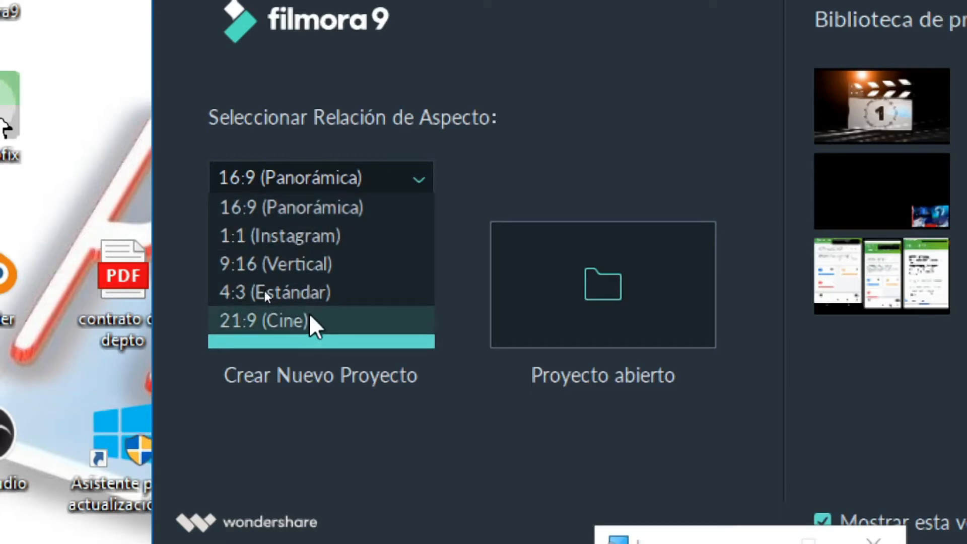
click(255, 220)
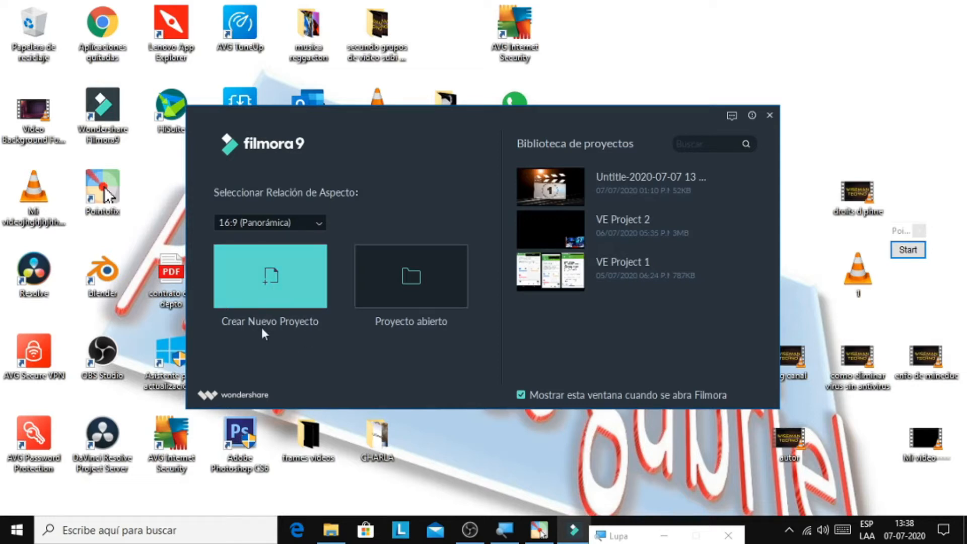
click(271, 284)
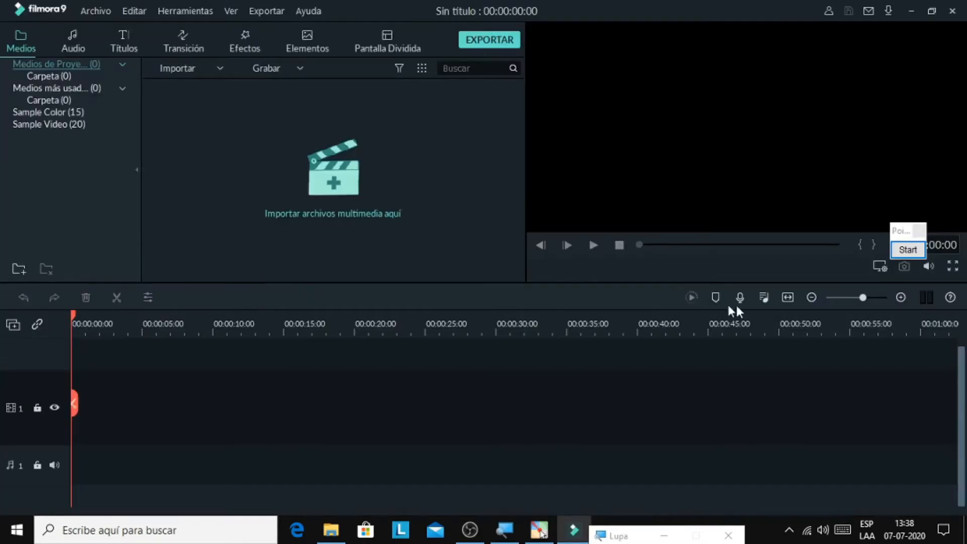
Move the Pointofix window off the preview area and down over the taskbar
click(906, 249)
drag(832, 417, 768, 524)
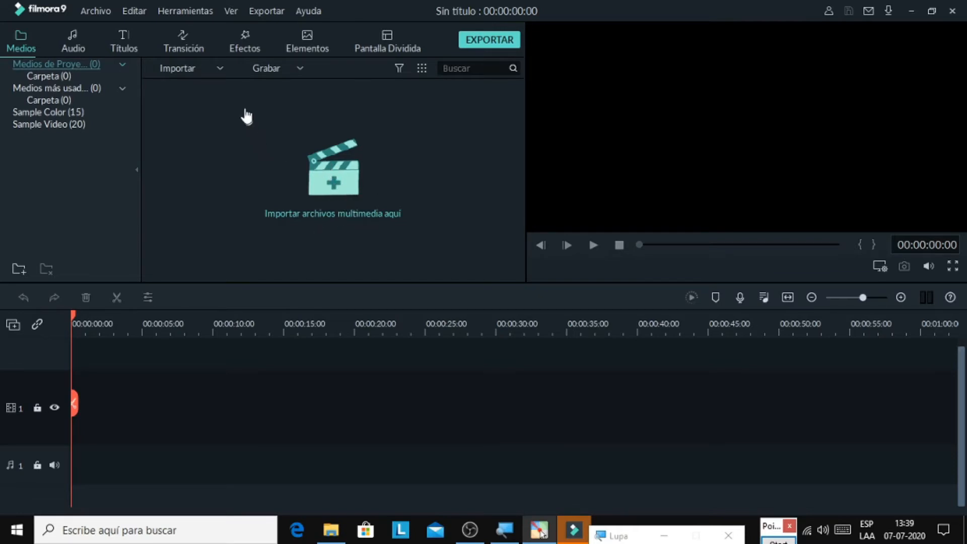
Examine the media import options, browse the folders, select video 1 in grabacion obs, and leave without importing it
click(214, 68)
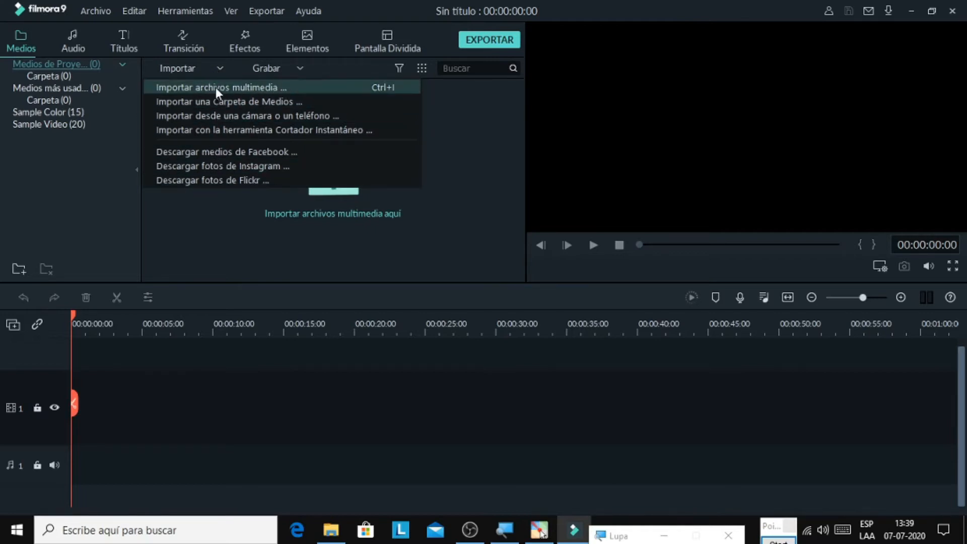
click(128, 202)
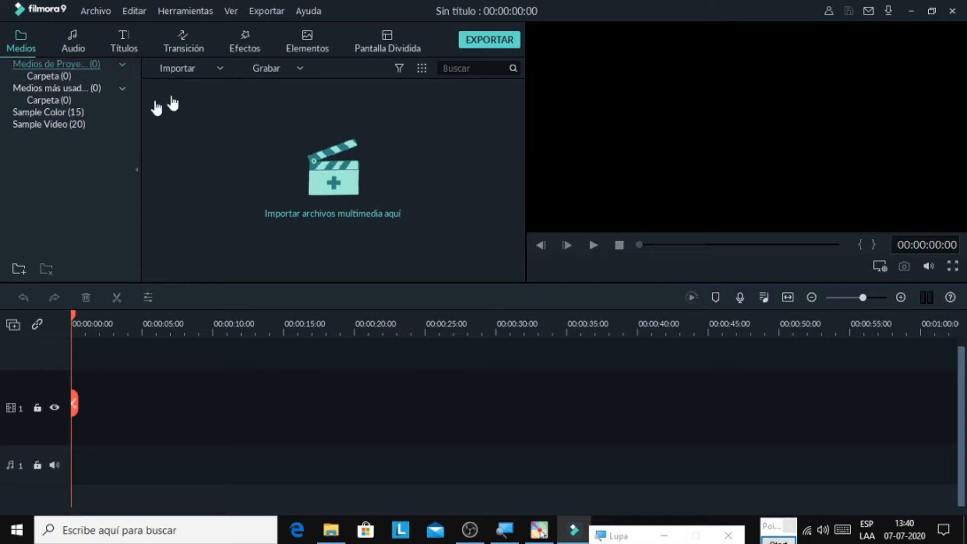
click(337, 186)
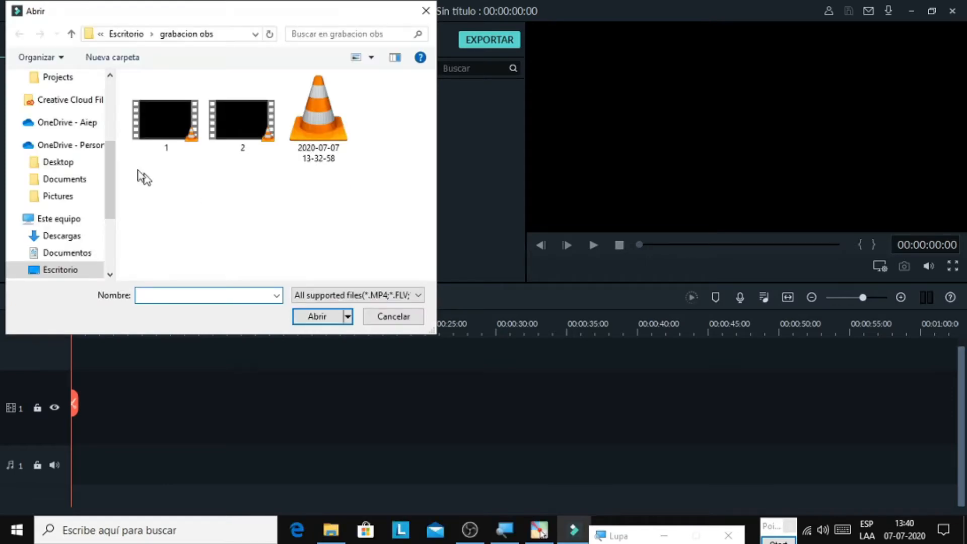
scroll(111, 212, down, 2)
drag(116, 218, 106, 236)
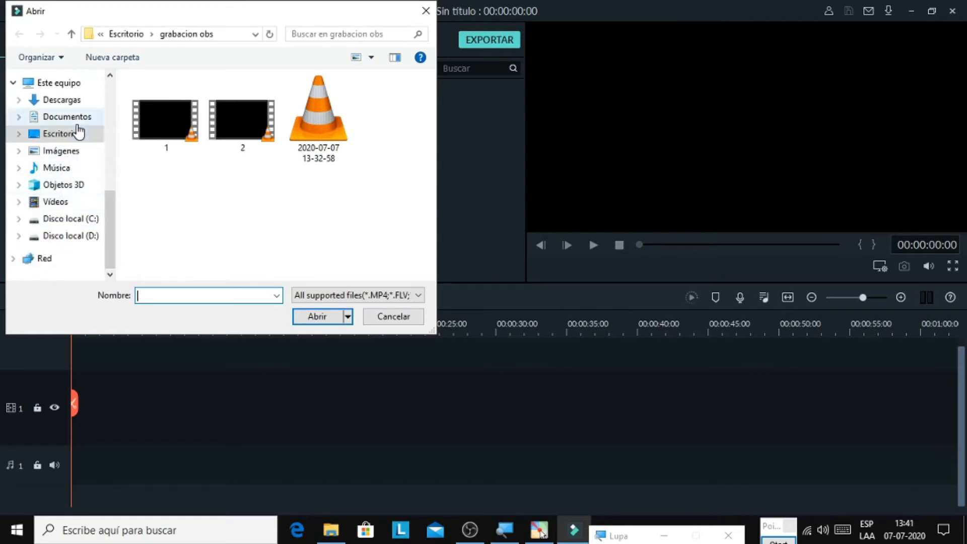
drag(112, 201, 125, 101)
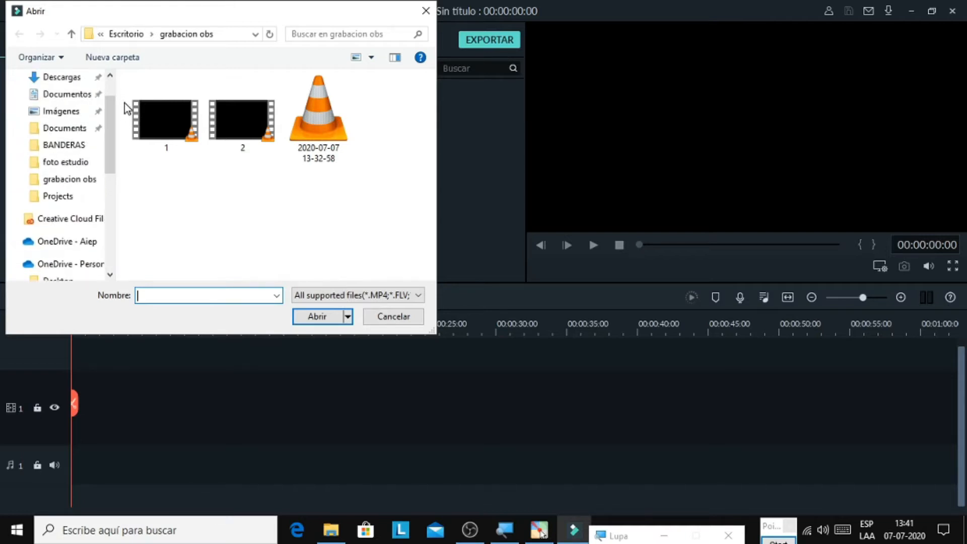
click(167, 124)
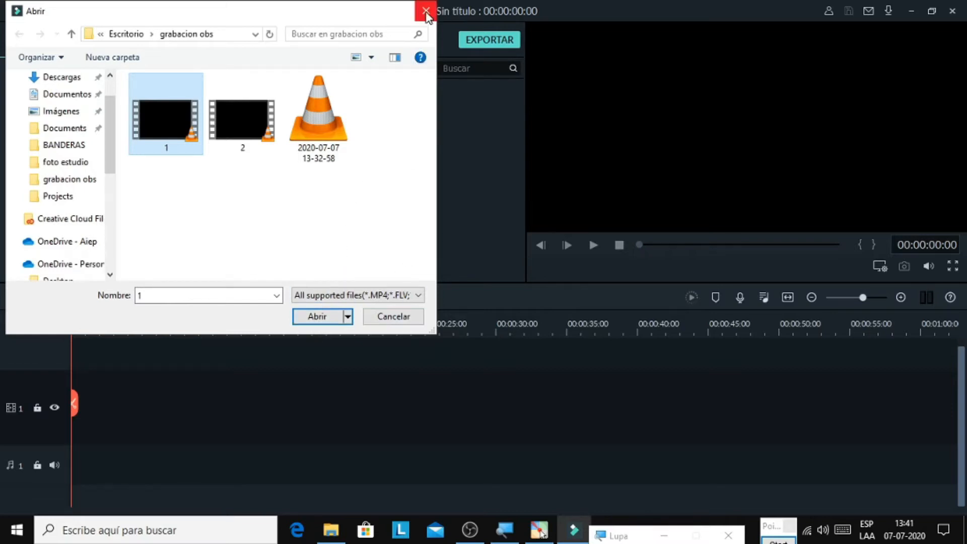
click(426, 12)
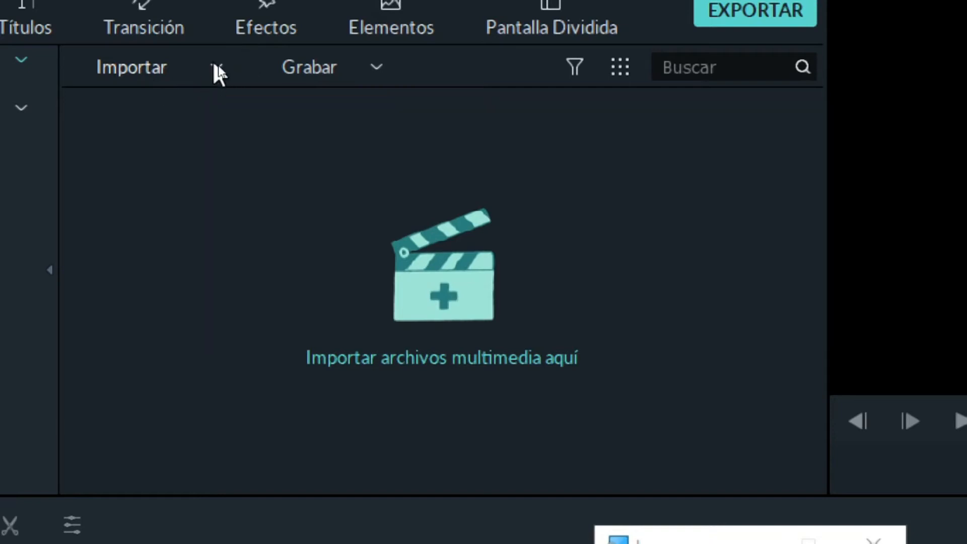
Examine the available sources for importing media and the options for recording new media
click(213, 67)
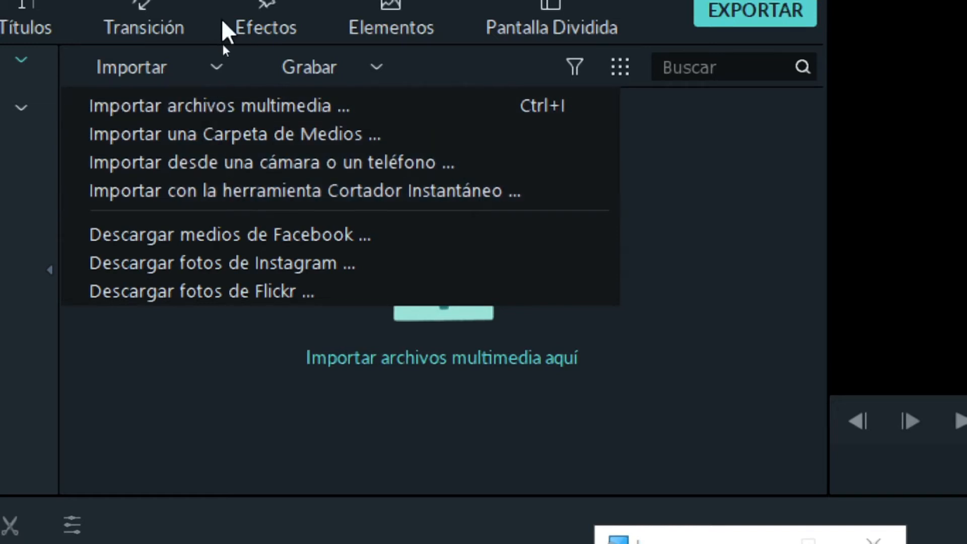
click(214, 64)
click(214, 64)
click(378, 68)
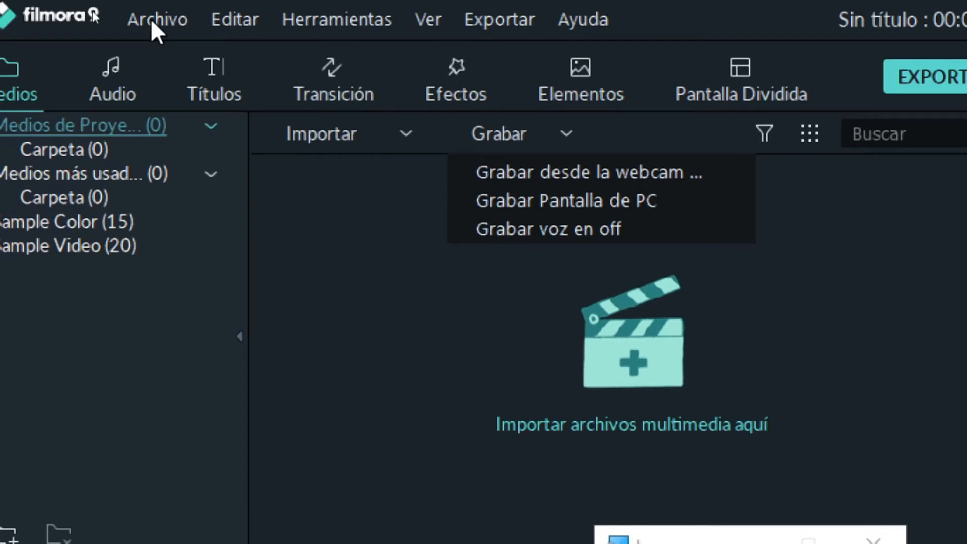
Review the project file commands and confirm the project settings at 16:9 (Panorámica), 1920 x 1080 (Full HD) and 25 fps
click(151, 21)
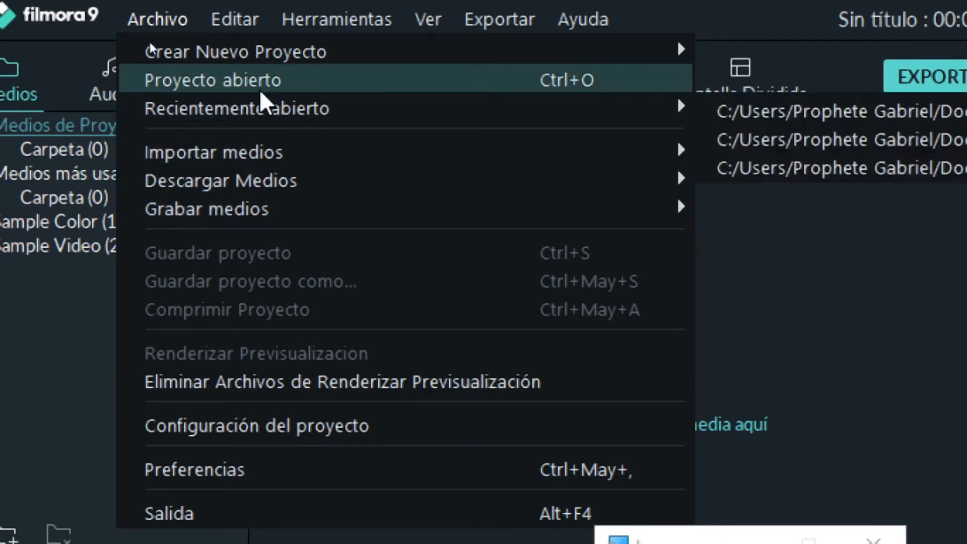
mouse_move(290, 61)
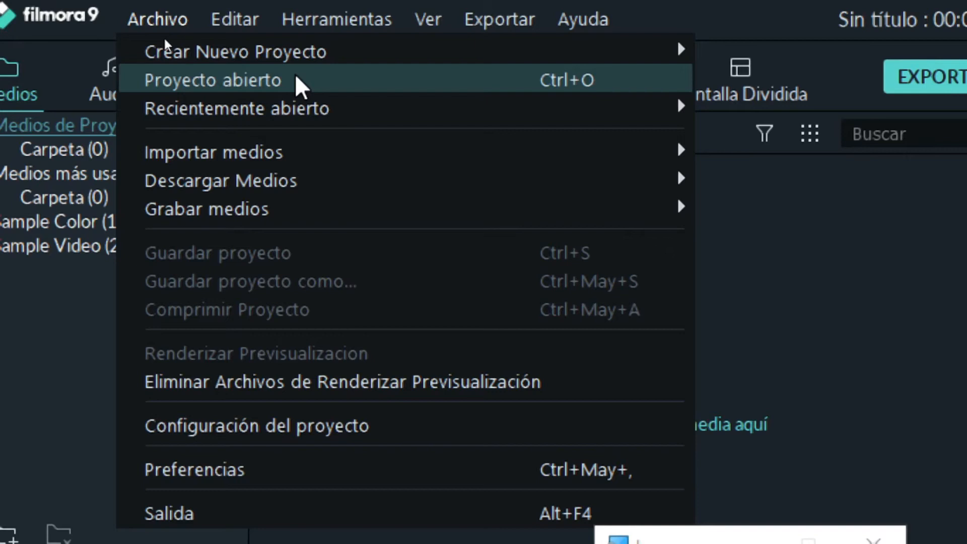
mouse_move(297, 107)
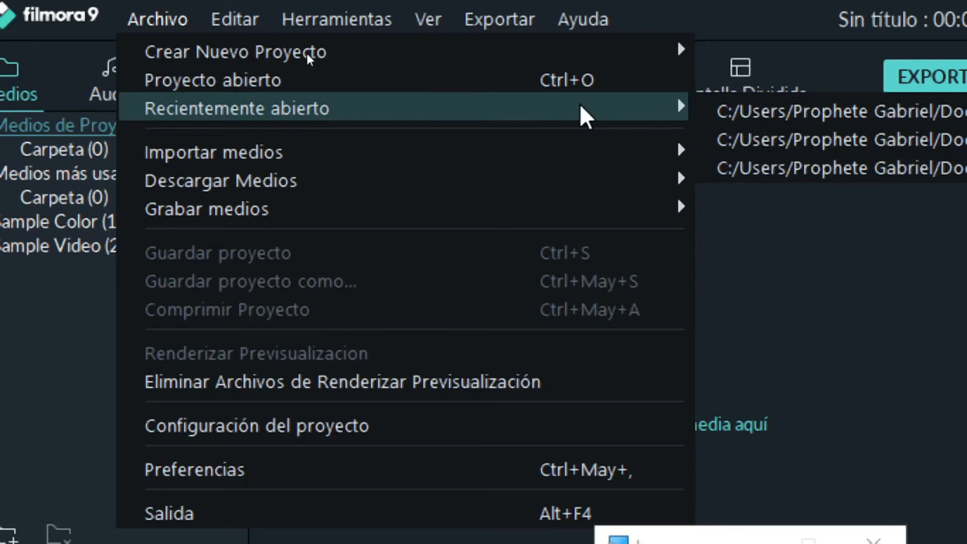
mouse_move(528, 158)
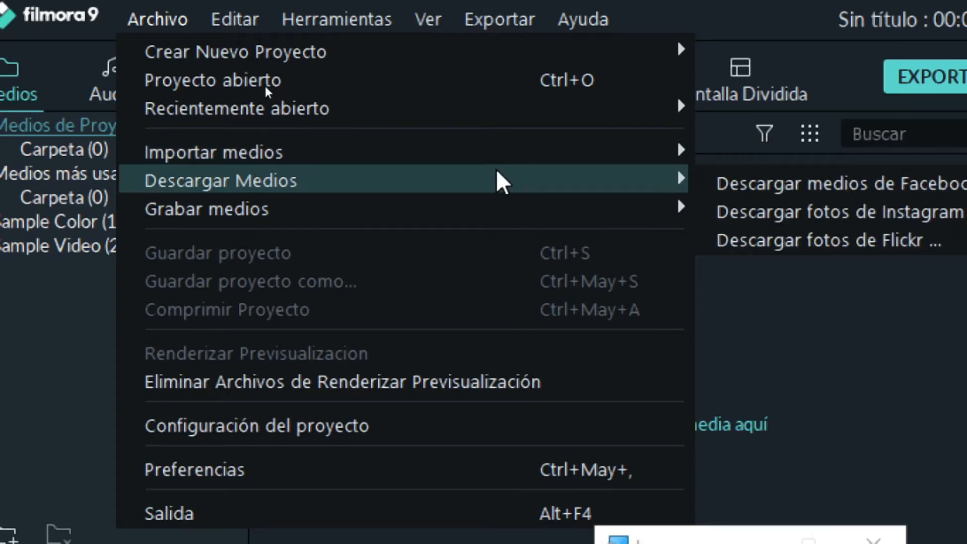
mouse_move(484, 218)
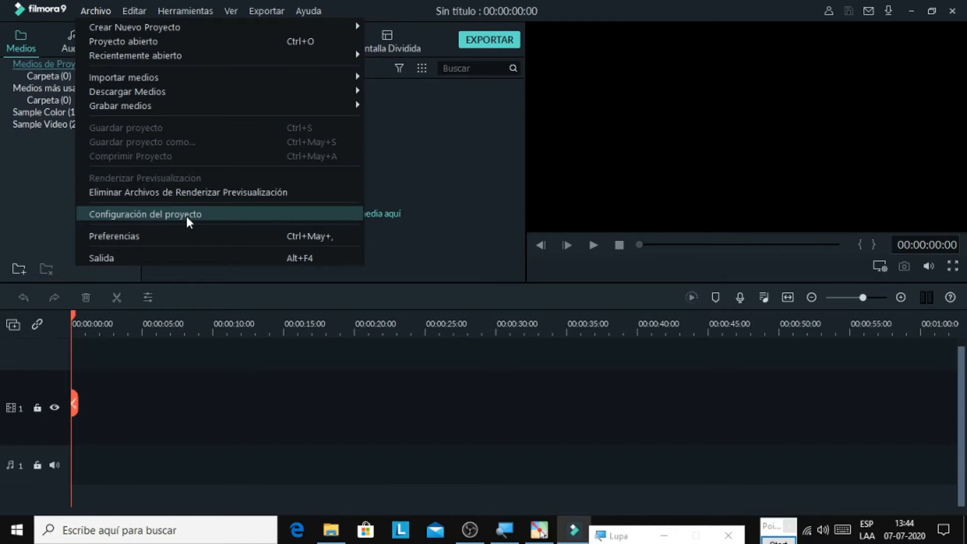
click(186, 216)
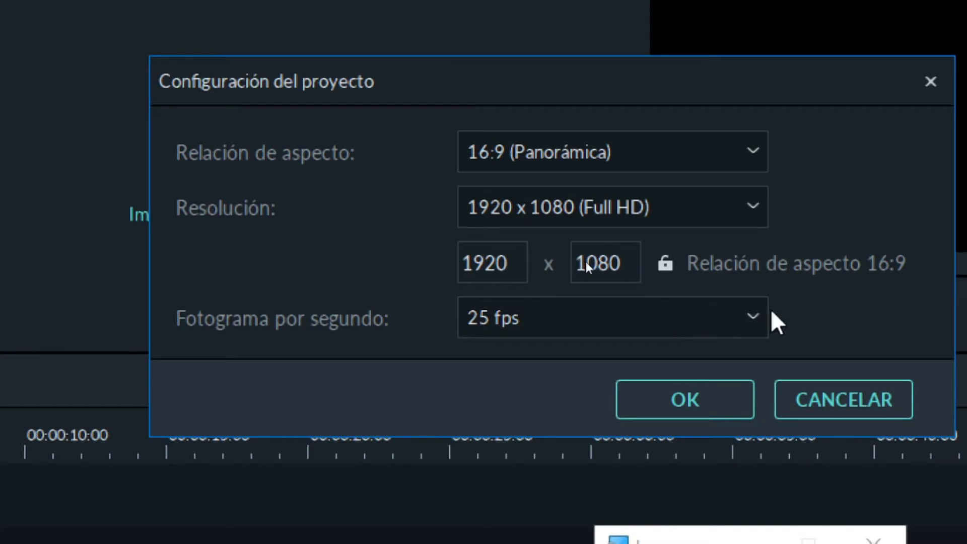
click(756, 317)
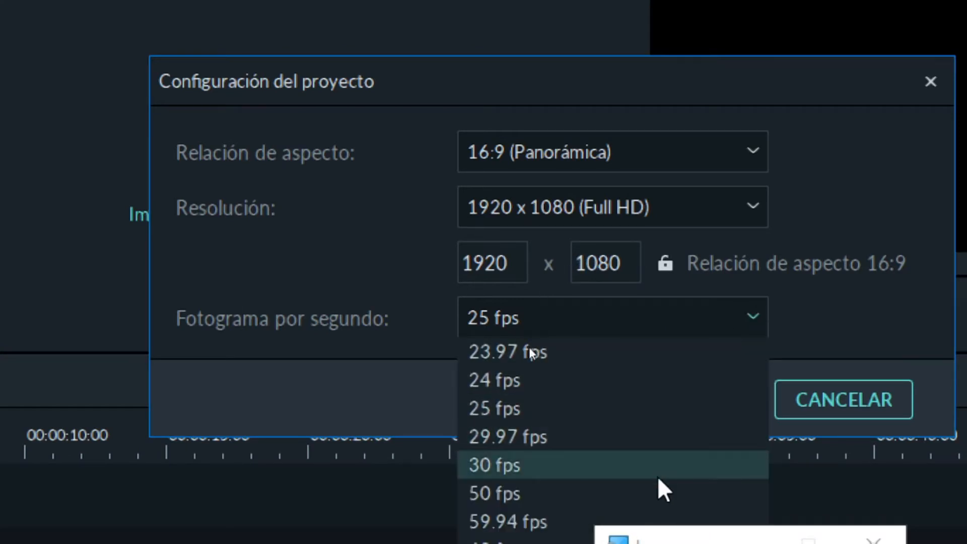
click(708, 329)
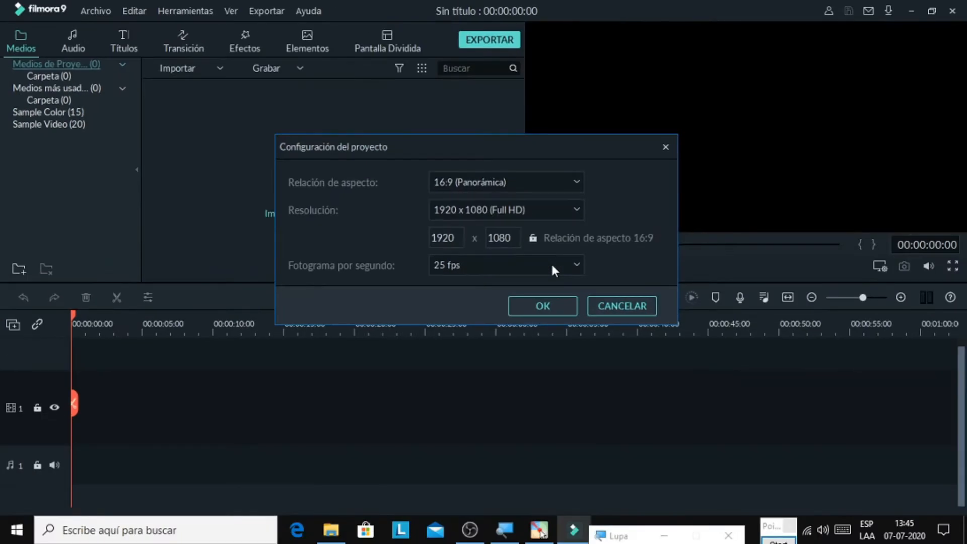
click(552, 306)
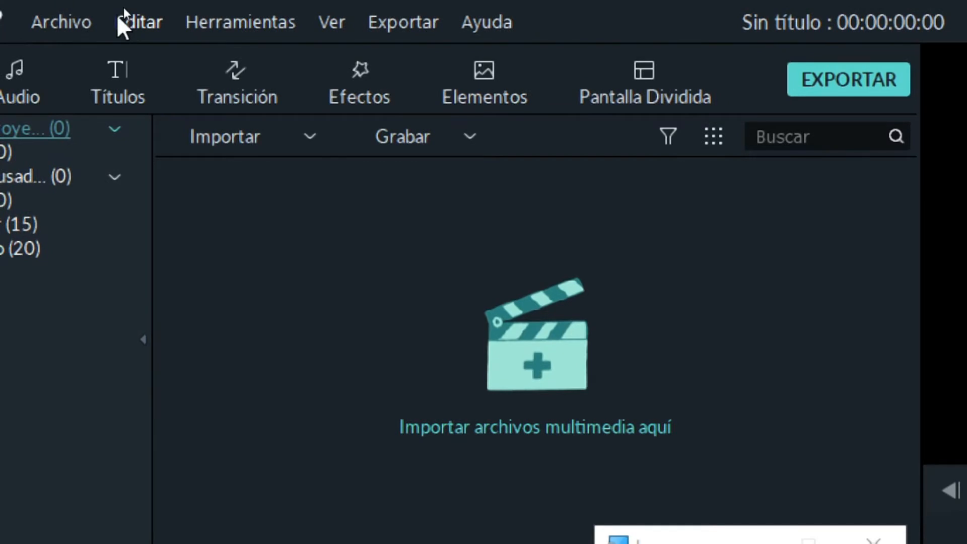
Review the editing commands and the media library's view, sorting and grouping options without changing them
click(120, 16)
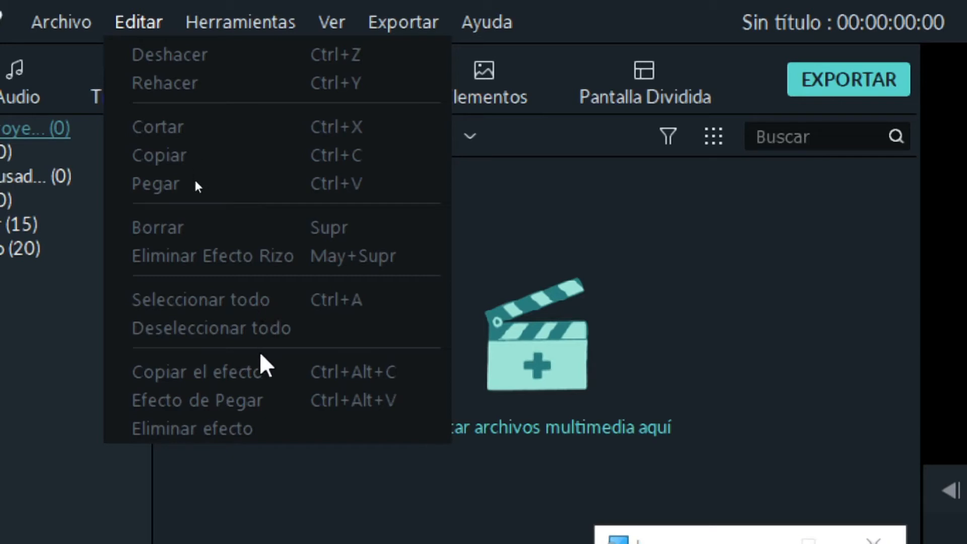
mouse_move(220, 5)
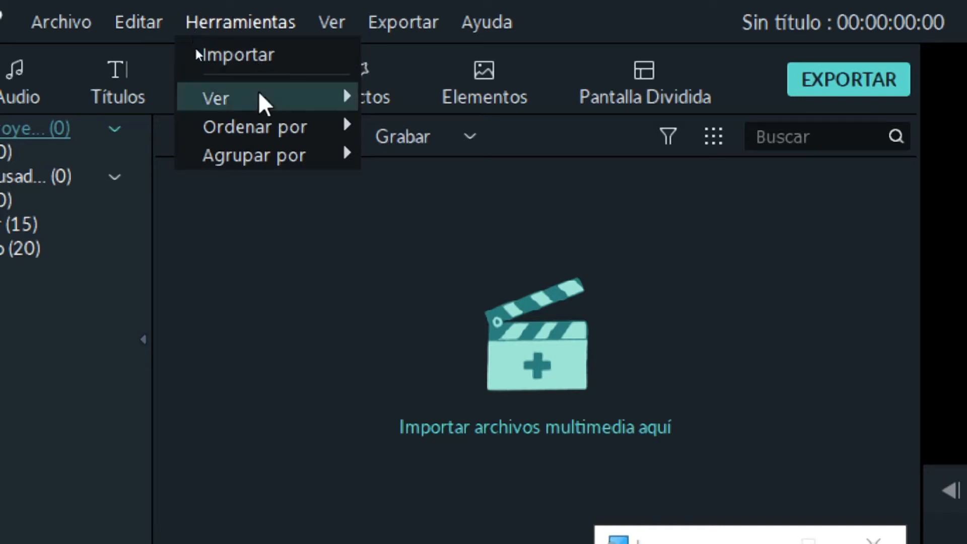
mouse_move(261, 98)
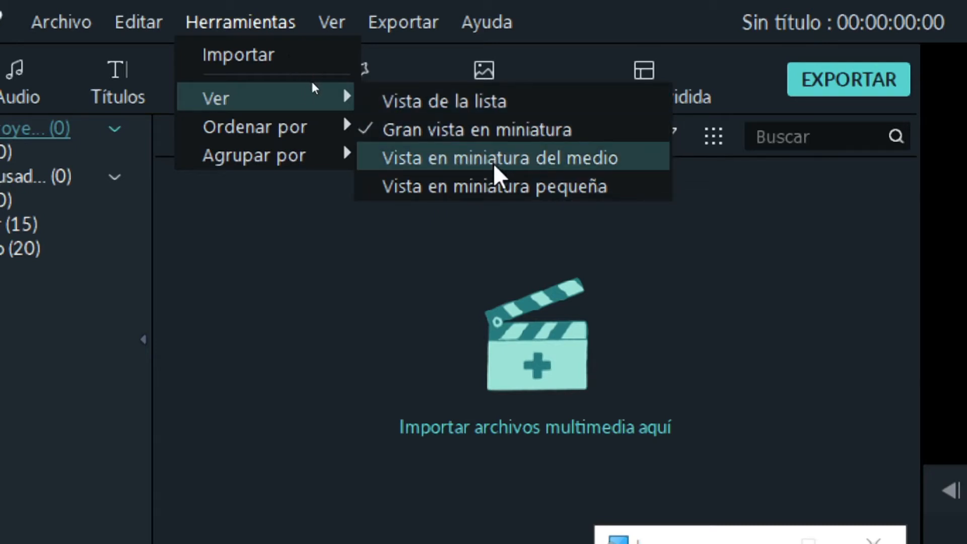
mouse_move(291, 160)
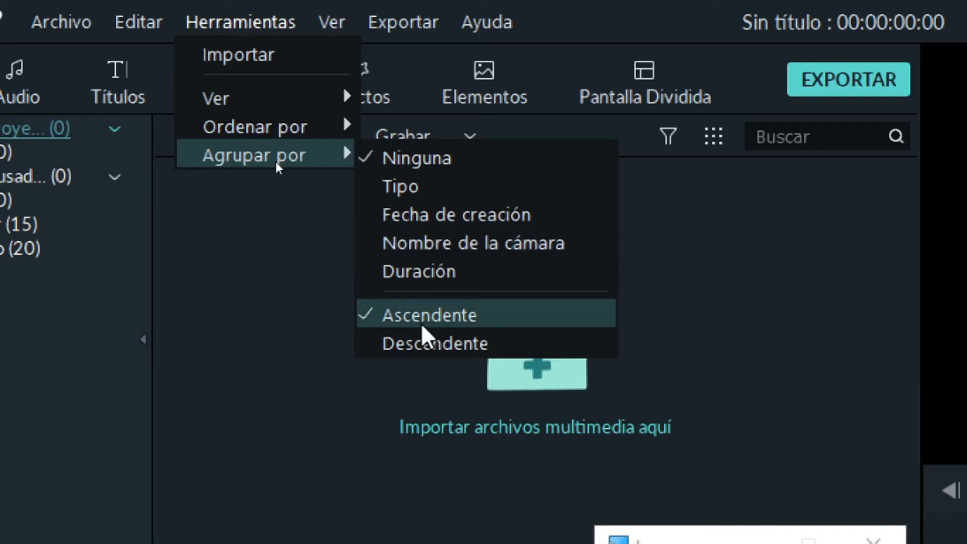
Review the playback, playback quality, zoom level and safe zone options for the preview
mouse_move(332, 24)
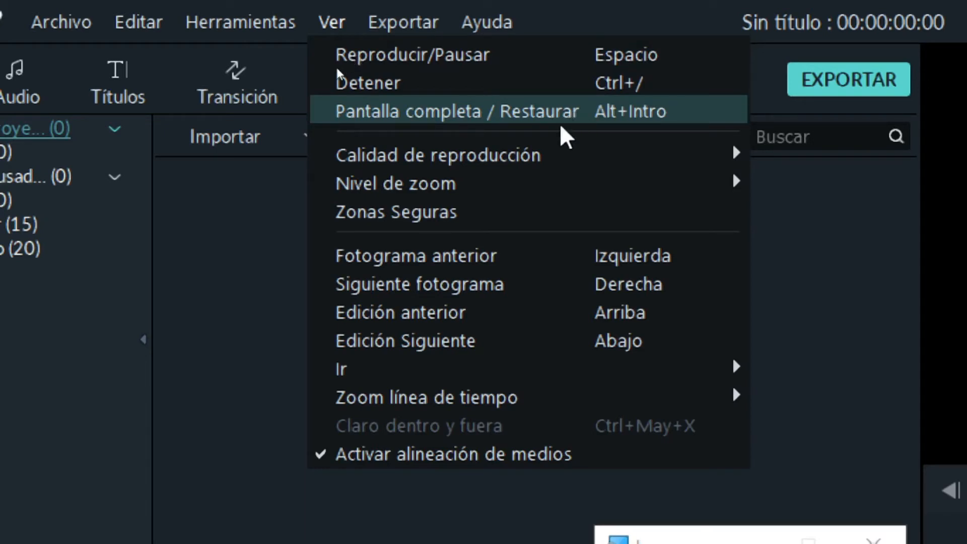
mouse_move(524, 155)
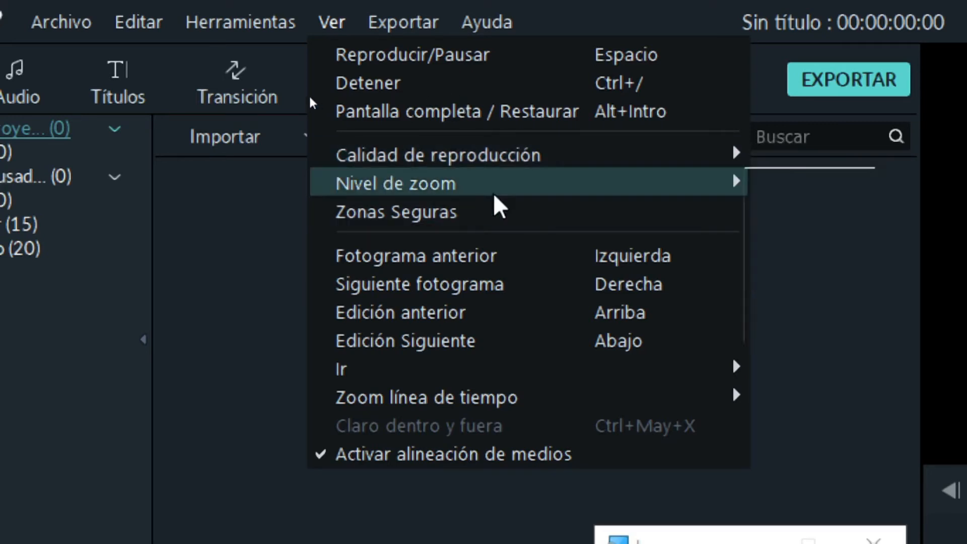
mouse_move(481, 196)
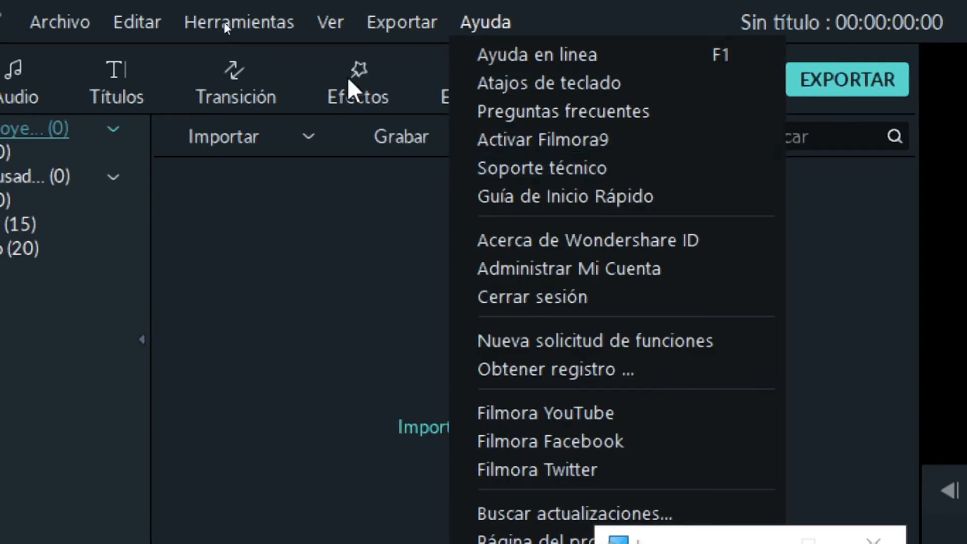
Review the export destinations and the help resources, and leave the file import dialog without importing anything
mouse_move(413, 25)
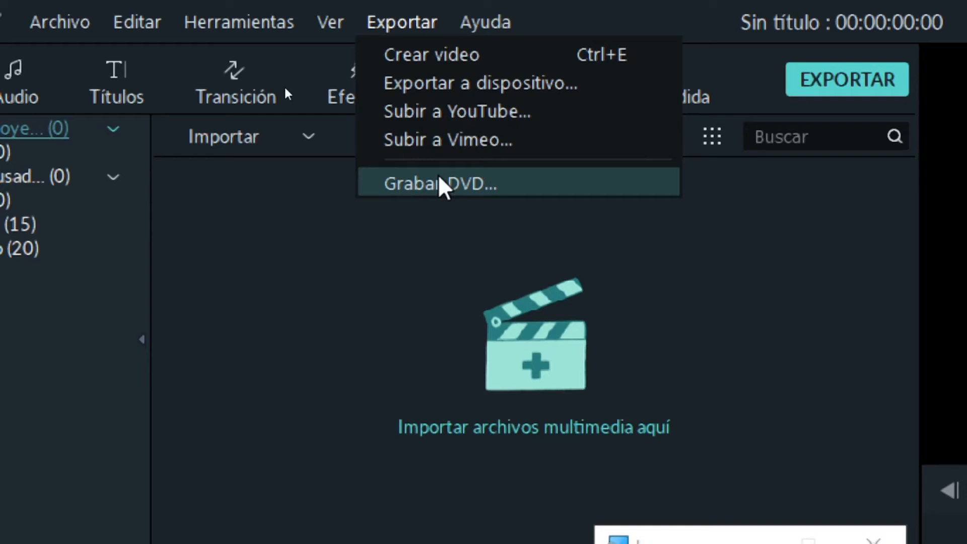
mouse_move(514, 13)
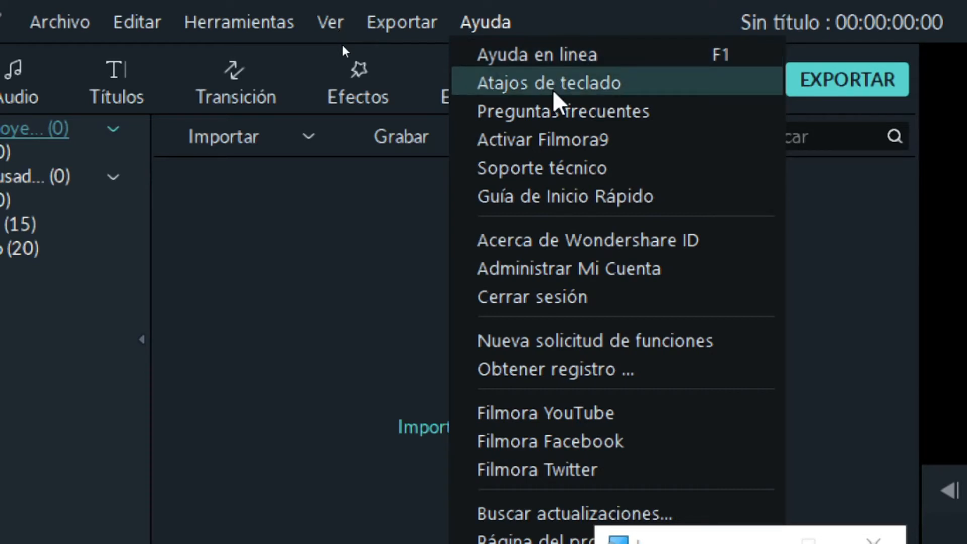
key(super+minus)
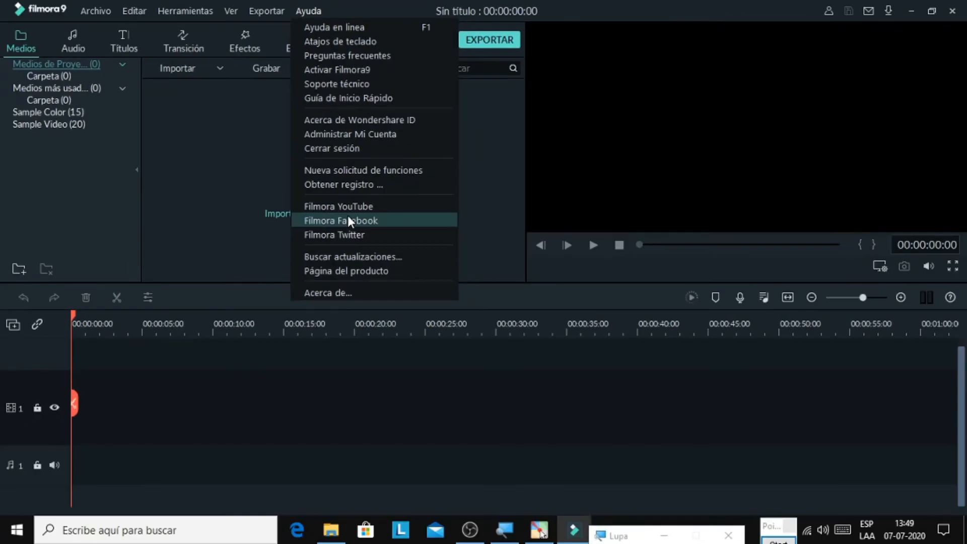
click(490, 152)
click(490, 152)
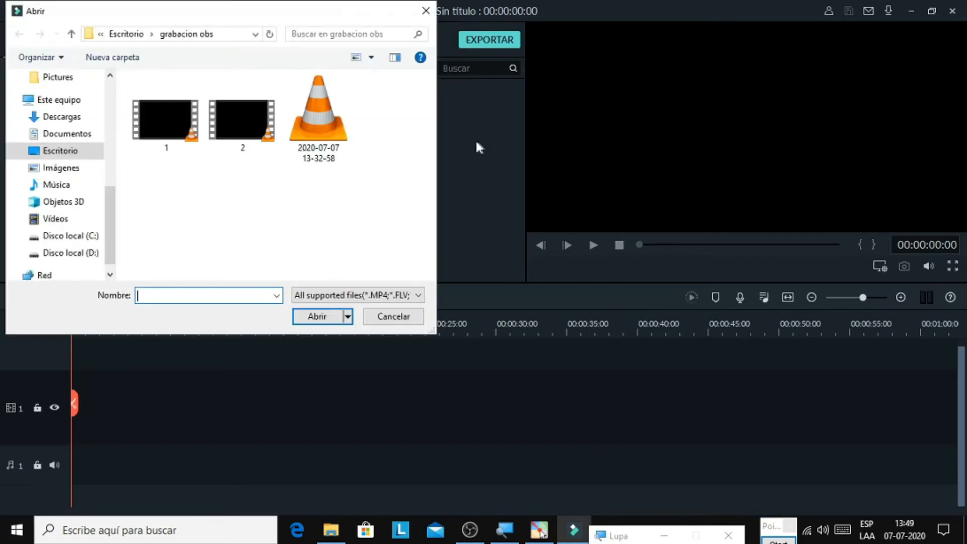
click(426, 11)
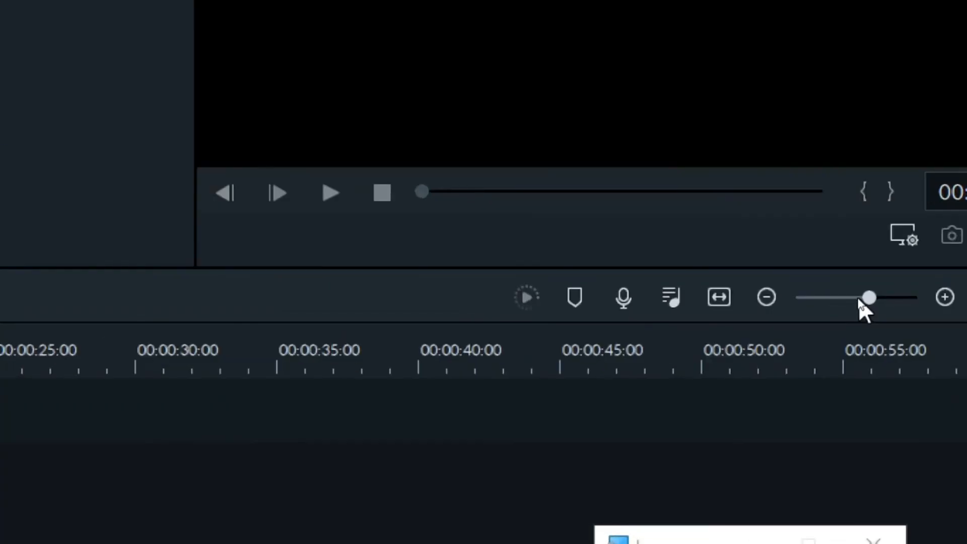
Try out the timeline zoom and examine the input devices for audio recording, leaving without recording
drag(867, 298, 823, 304)
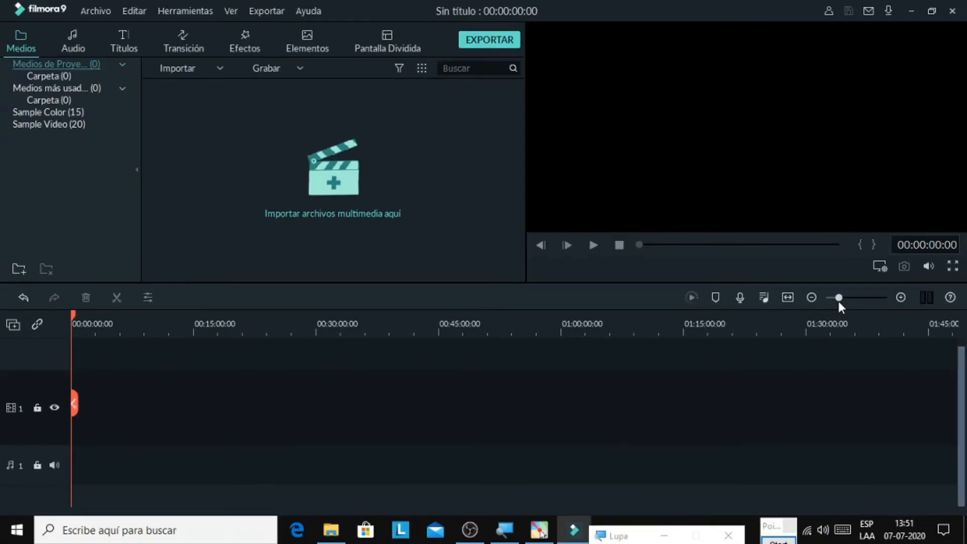
drag(838, 298, 854, 310)
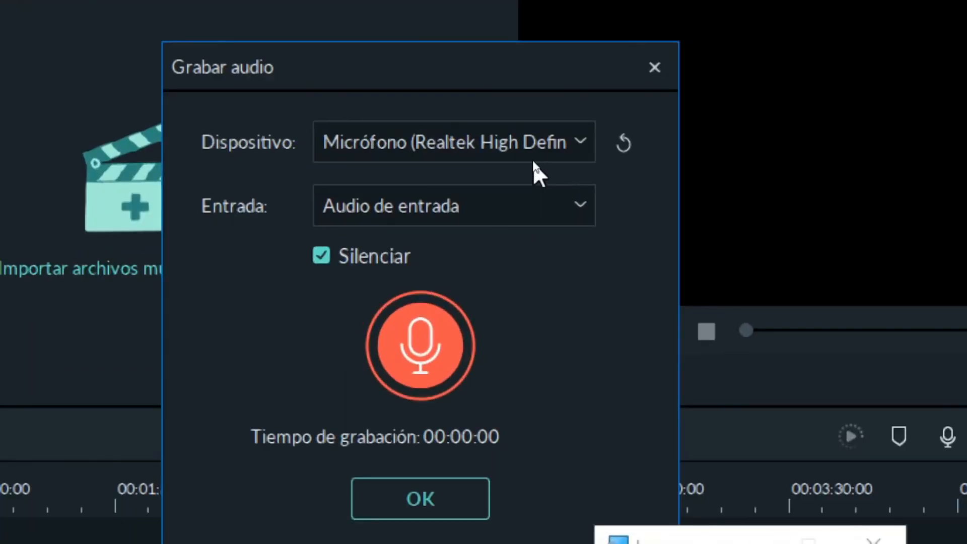
click(584, 151)
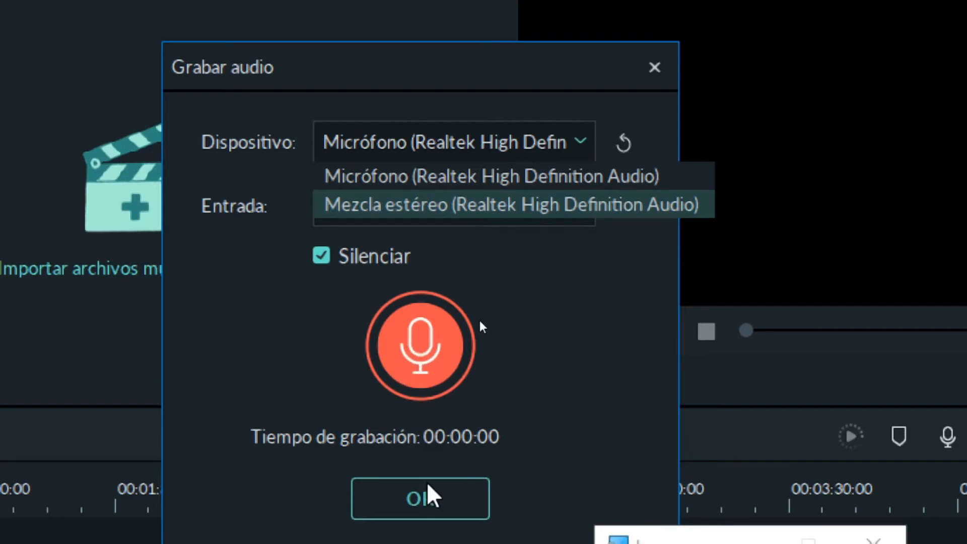
key(super+minus)
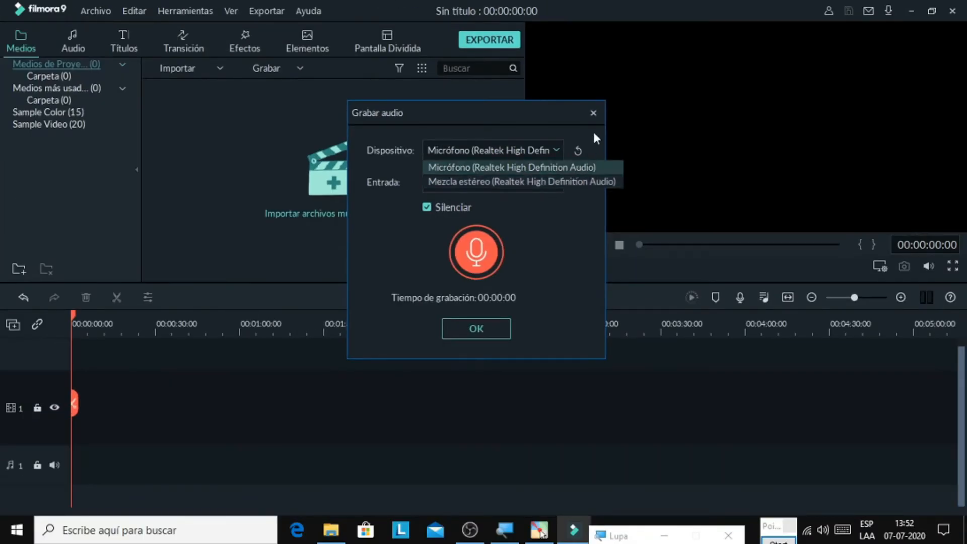
click(593, 112)
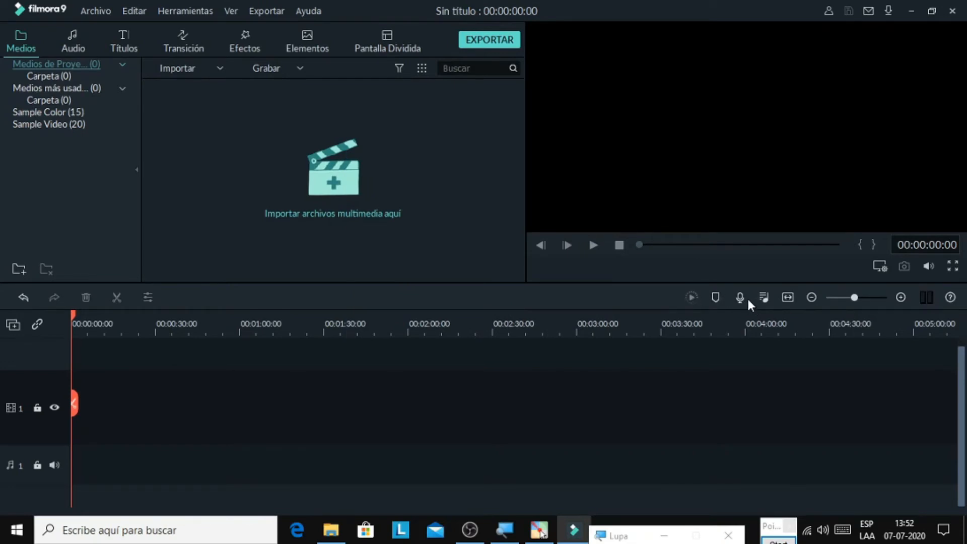
Open the audio mixer and raise the Video1 level to 12.00 dB and the Audio1 level to 9.24 dB
key(super+plus)
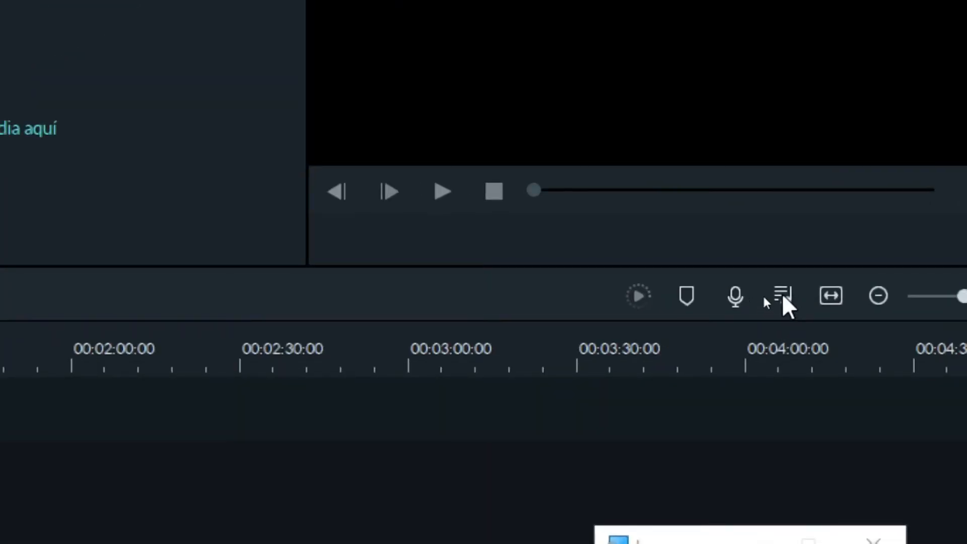
key(super+plus)
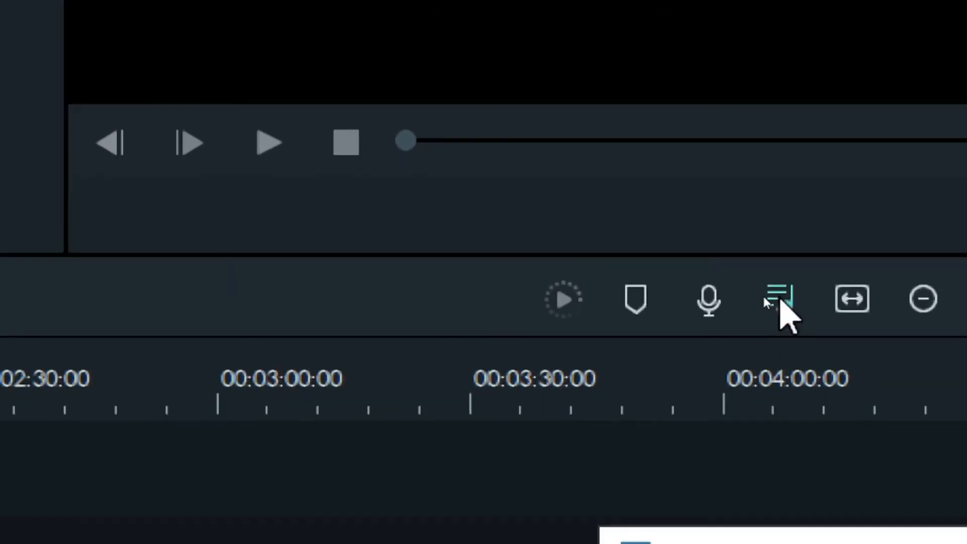
click(778, 299)
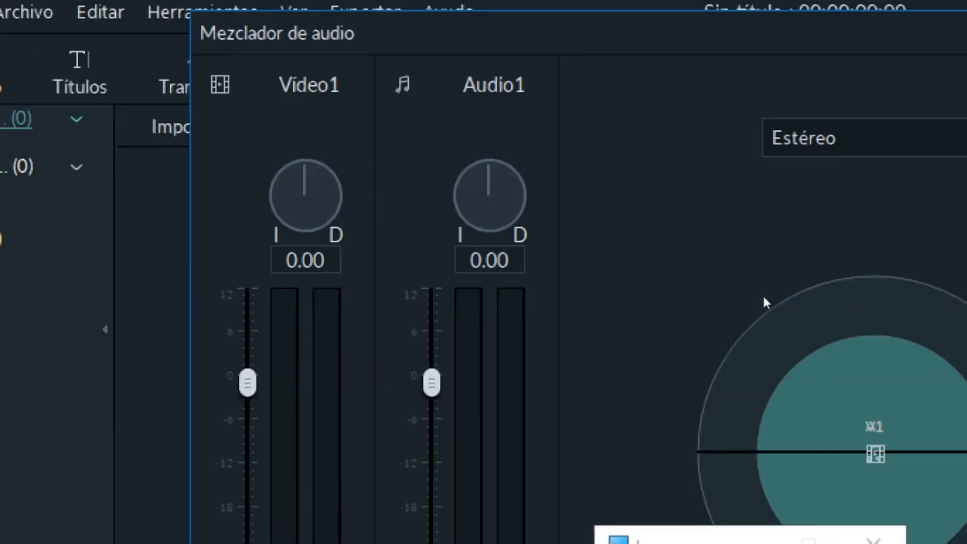
key(super+minus)
key(super+minus)
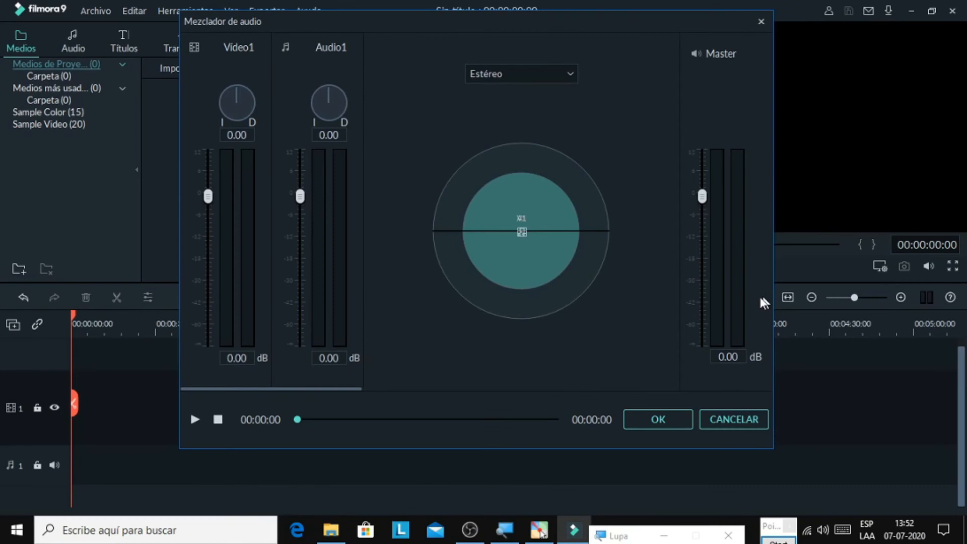
drag(207, 195, 208, 155)
drag(301, 197, 313, 307)
drag(313, 269, 300, 166)
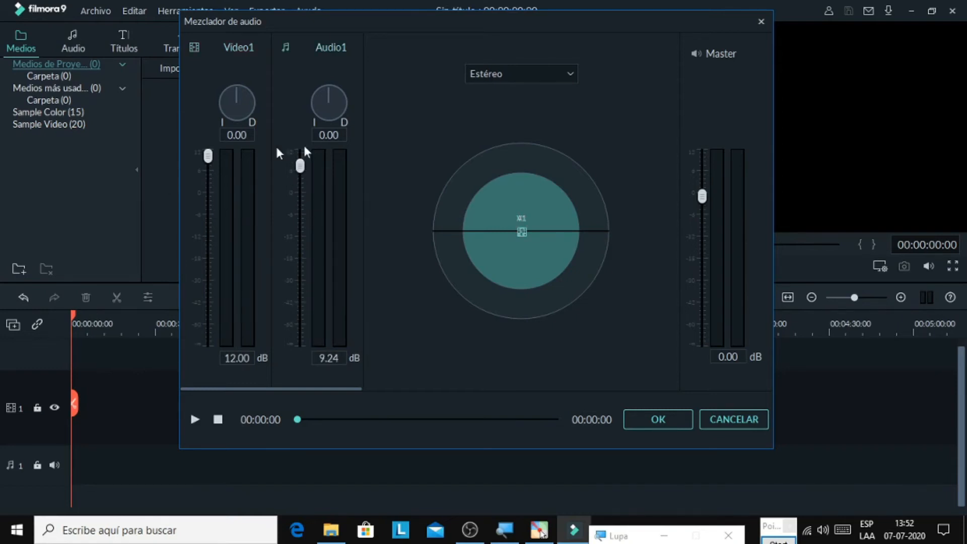
Lower the Master level to -13.51 dB, keep the Estéreo mode, raise Audio1 to 12.00 dB and accept the mix
click(701, 196)
drag(702, 198, 702, 241)
click(570, 75)
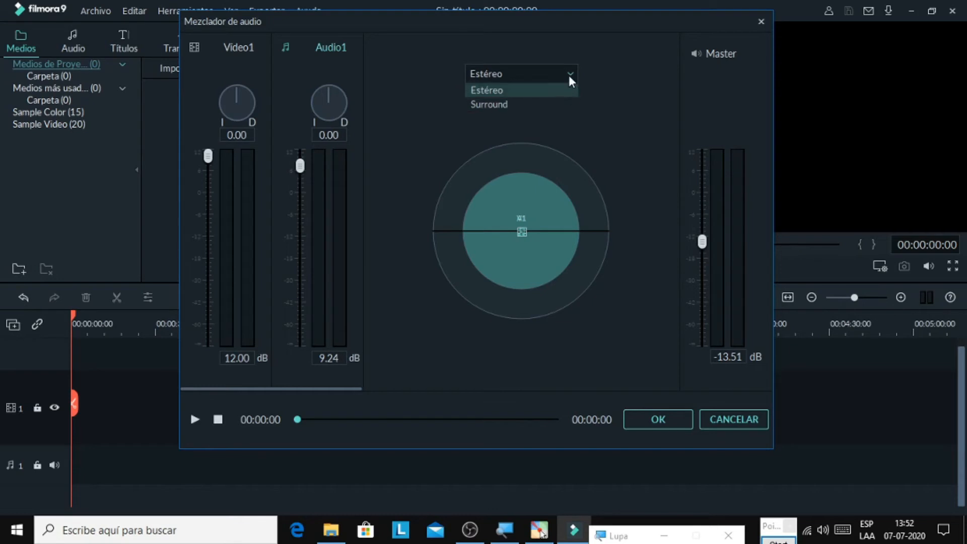
click(568, 73)
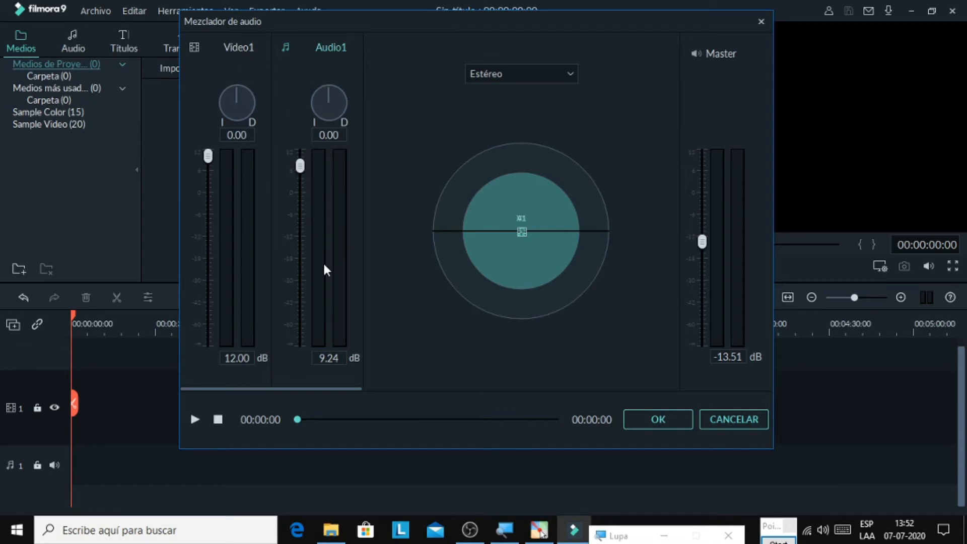
drag(302, 168, 305, 140)
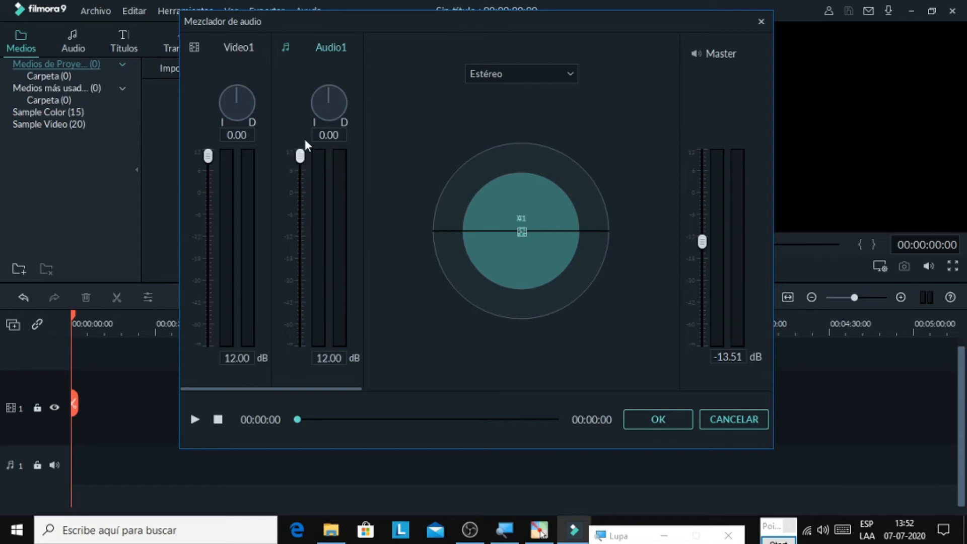
click(672, 418)
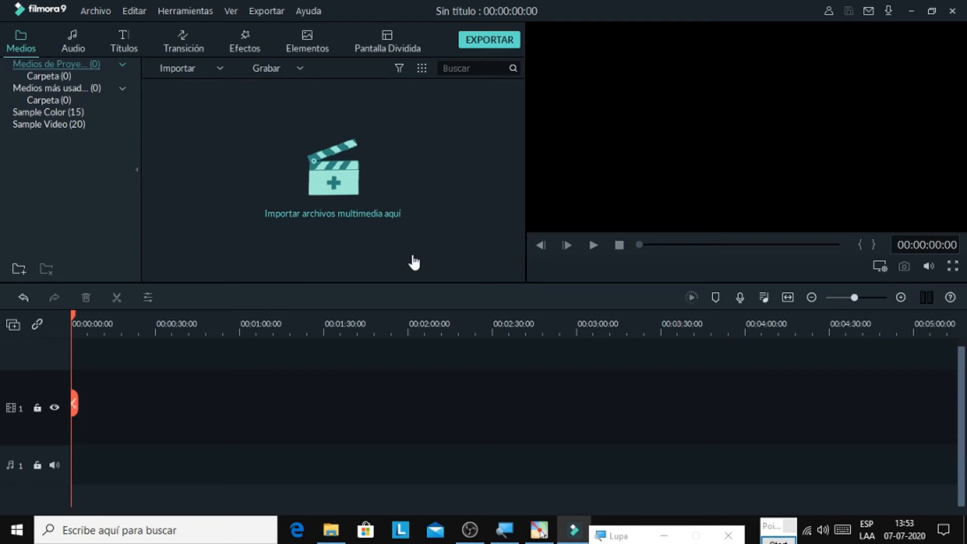
Review the project file commands and the media import dialog, leaving both without making a choice
click(92, 10)
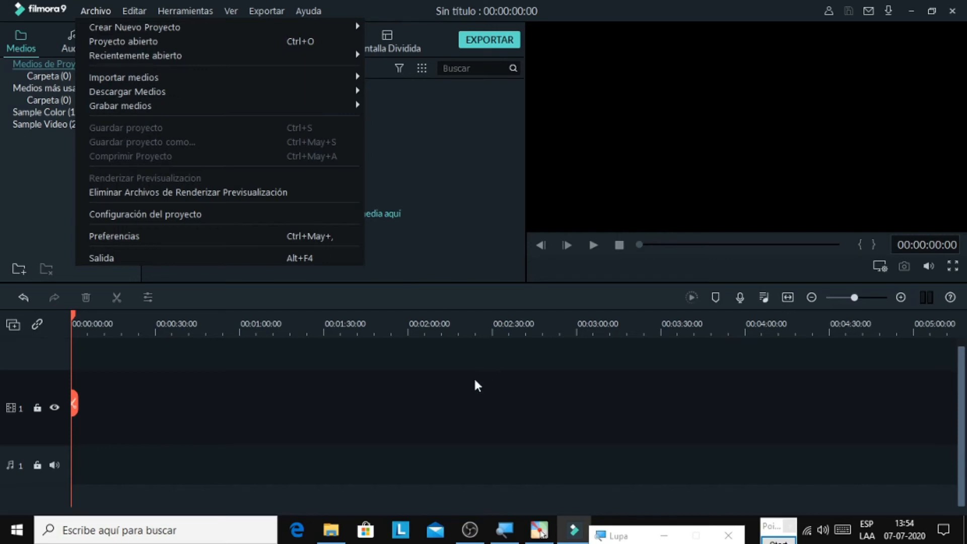
click(478, 413)
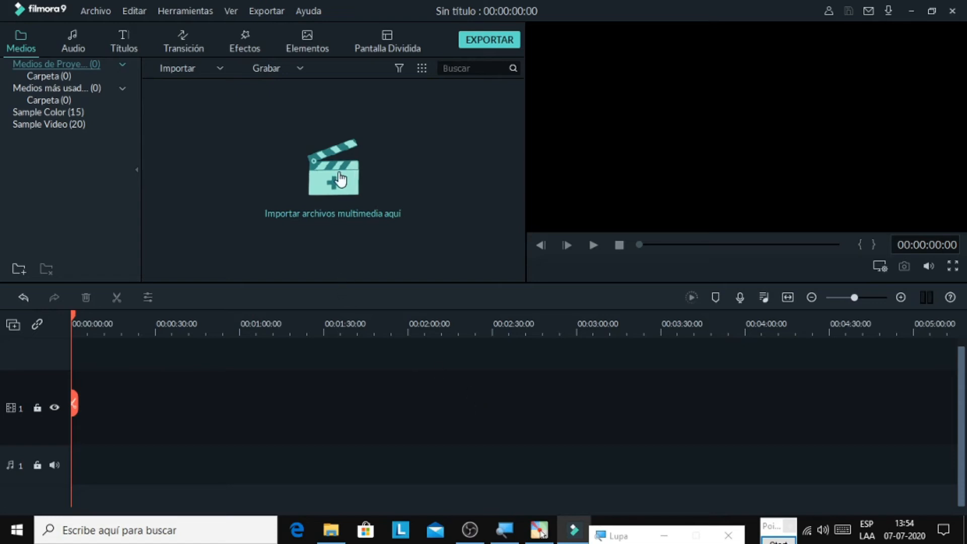
click(341, 179)
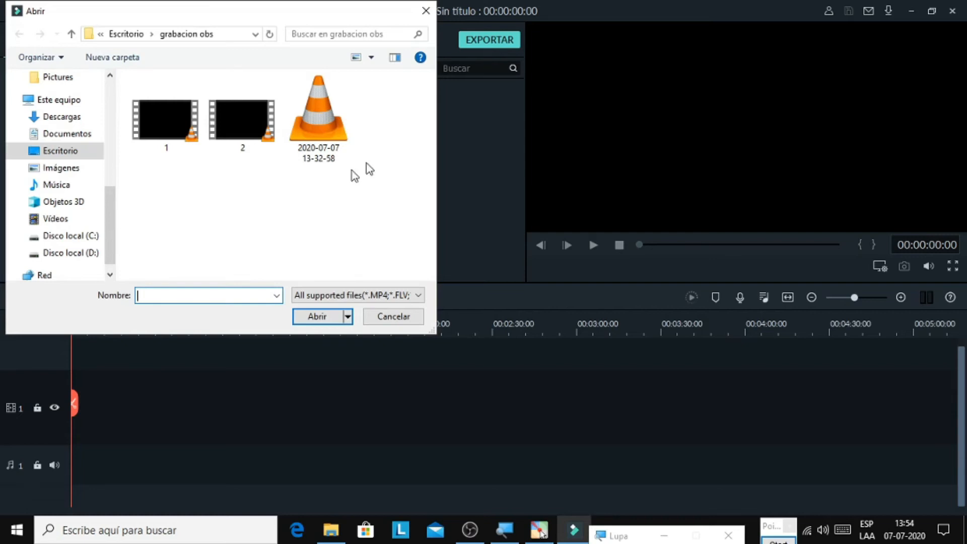
click(425, 11)
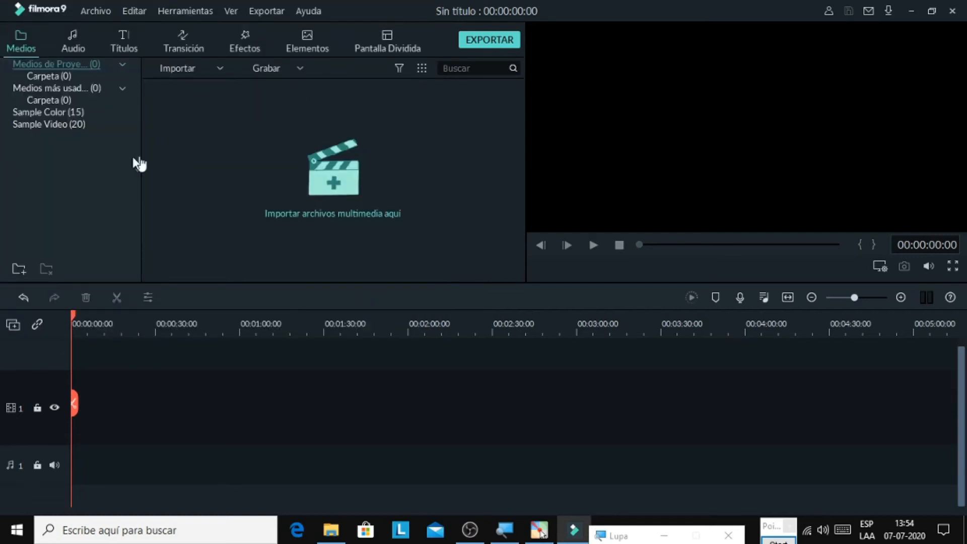
Place the Flor de Cerezo clip from the Sample Video collection at the start of video track 1
click(73, 127)
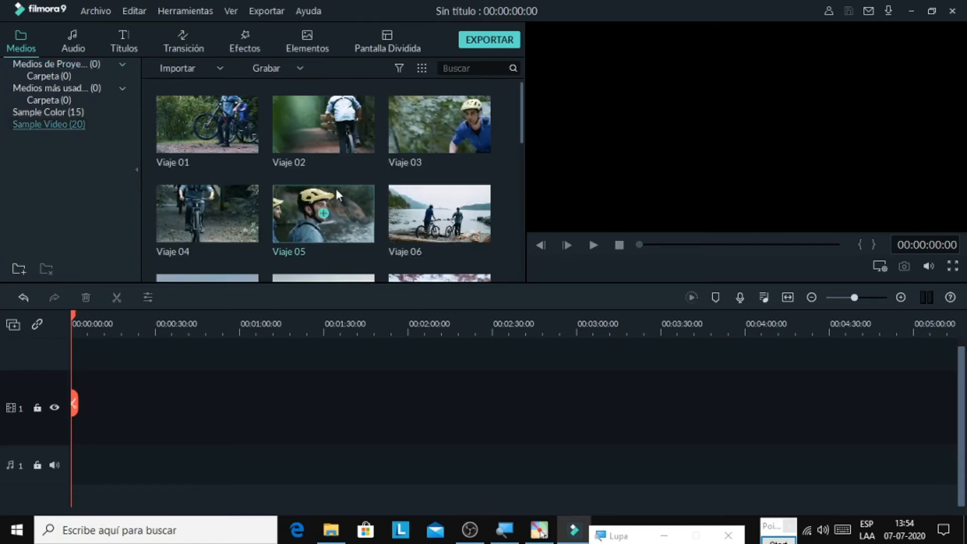
scroll(342, 175, down, 10)
scroll(346, 177, up, 5)
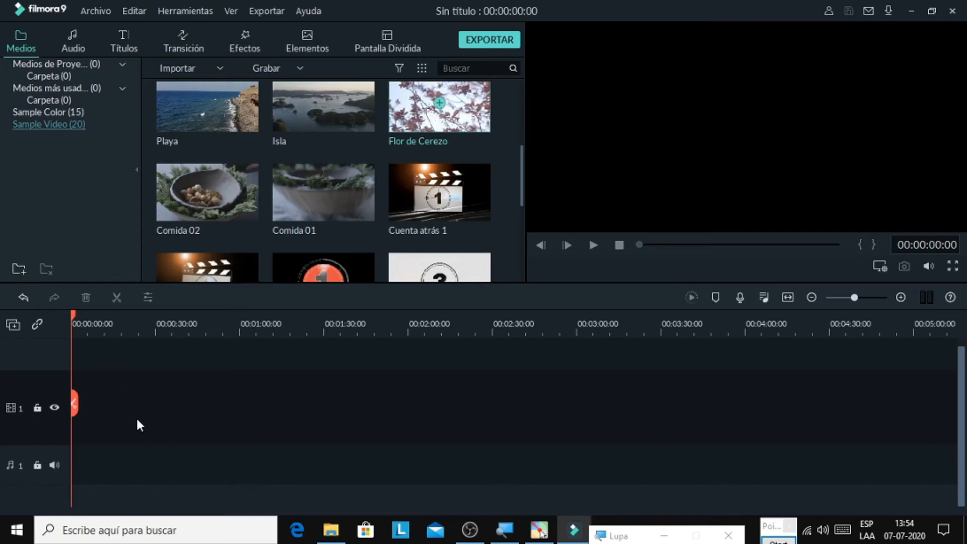
drag(408, 126, 81, 418)
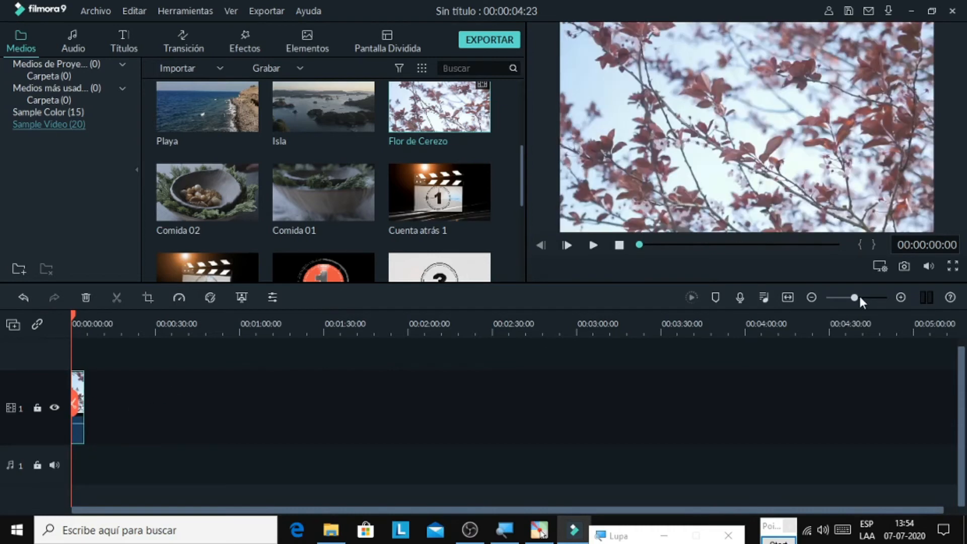
drag(857, 297, 874, 298)
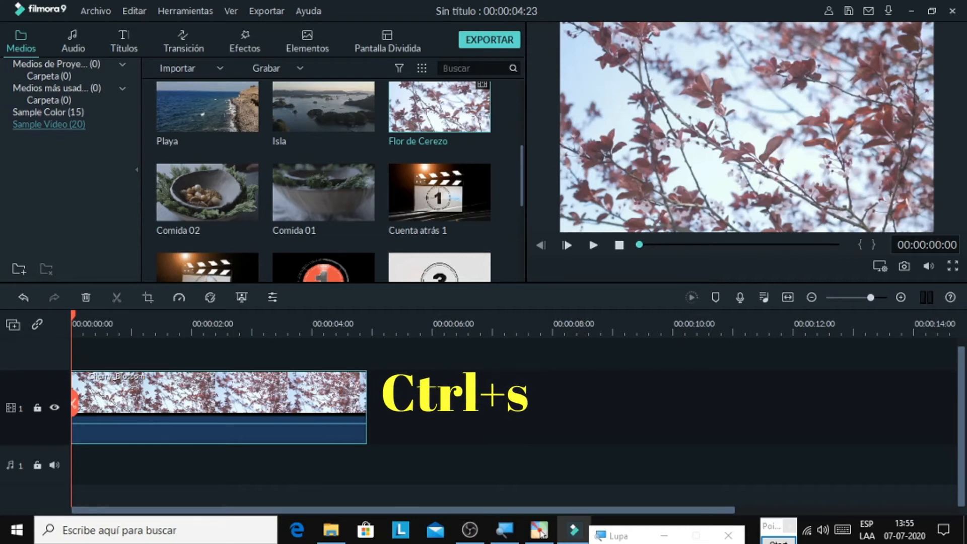
Save the project as VE Project 3 in the Projects folder and play the timeline clip in the preview
key(ctrl+s)
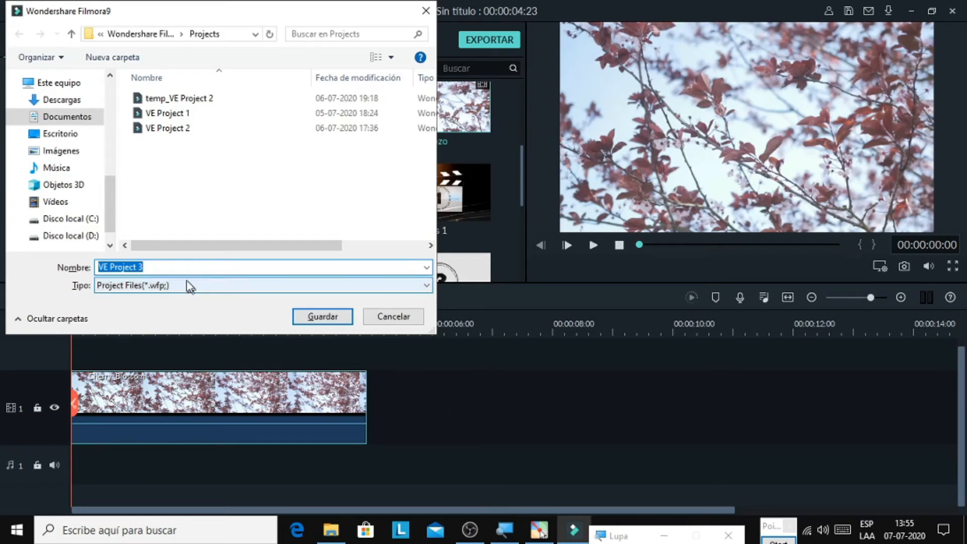
click(178, 268)
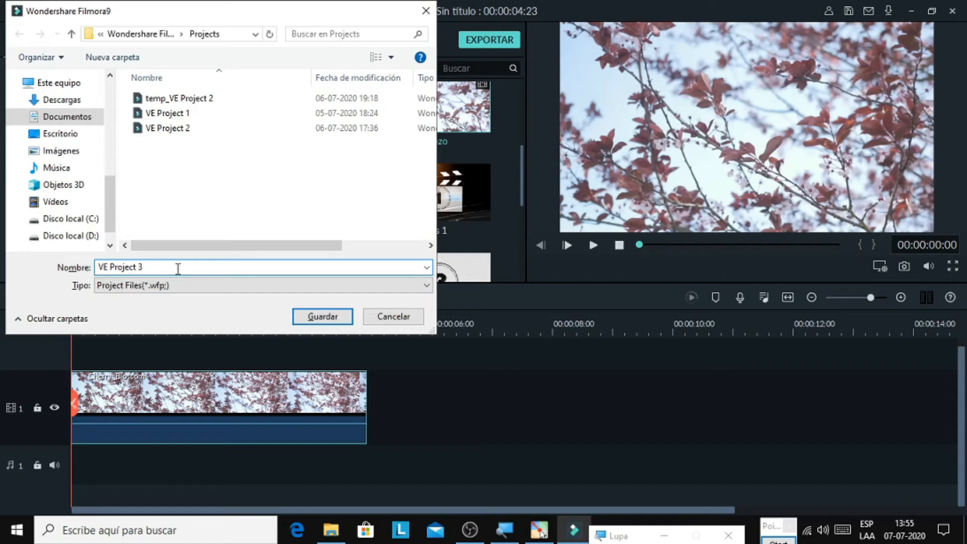
click(323, 317)
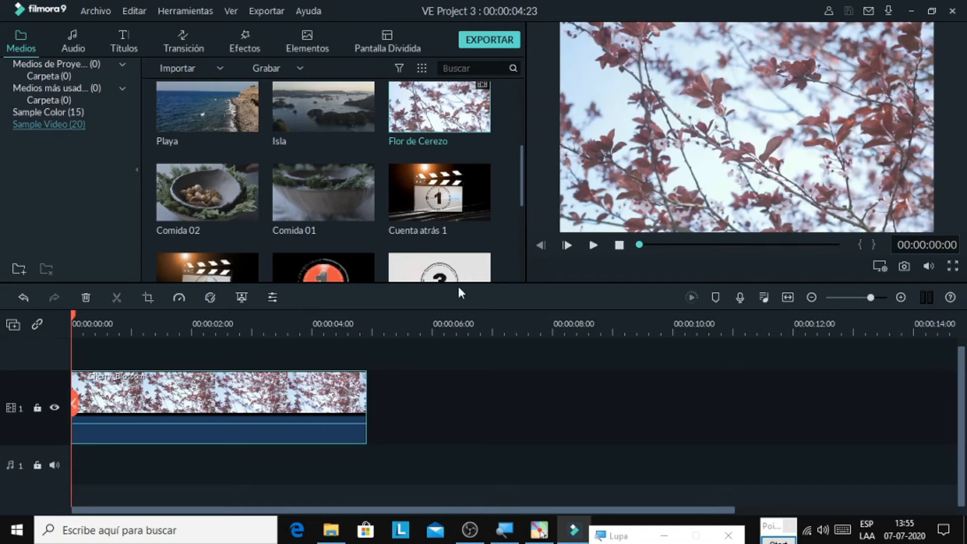
click(593, 243)
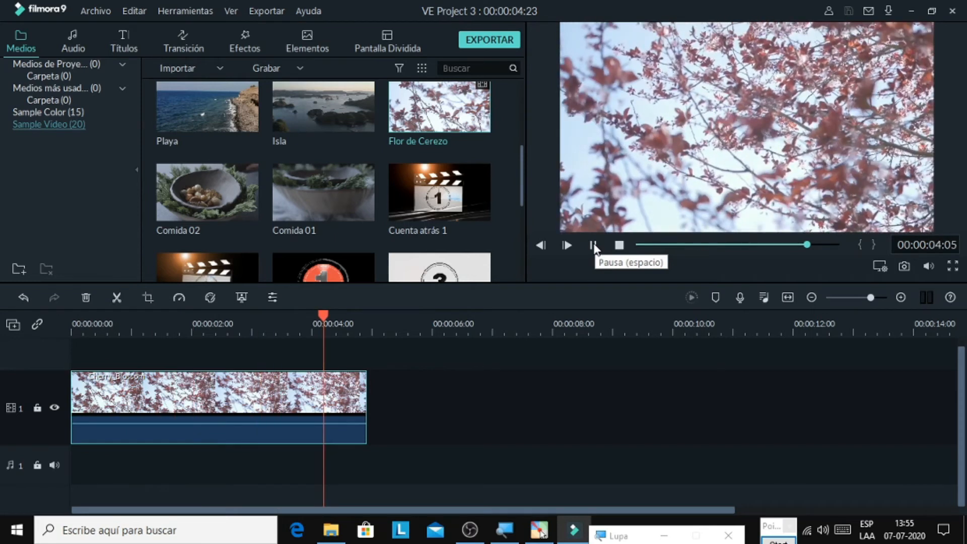
Shift the Flor de Cerezo clip further along video track 1 and place the Cuenta atrás 1 clip before it at the start
scroll(347, 234, up, 3)
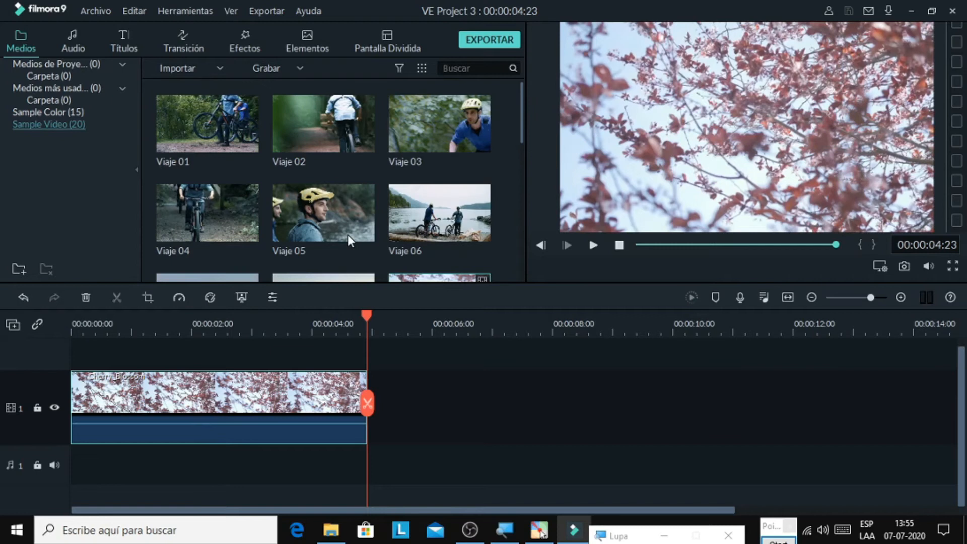
drag(291, 432, 503, 426)
scroll(370, 242, down, 8)
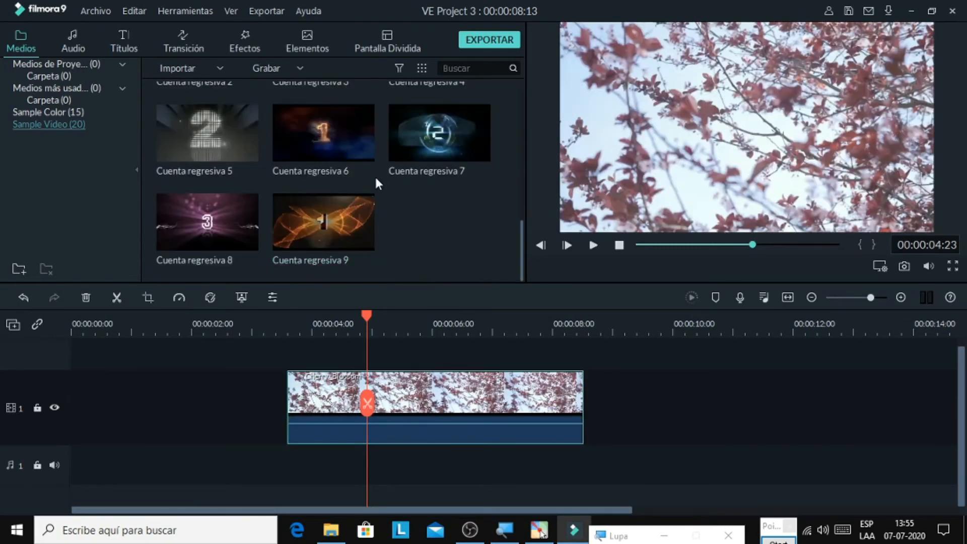
scroll(375, 181, up, 3)
drag(392, 173, 75, 424)
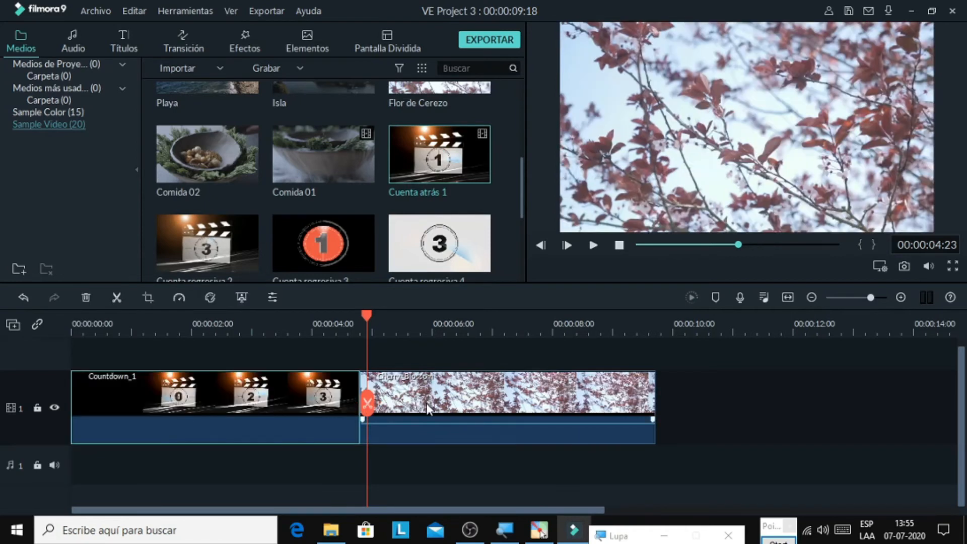
Append the Comida 01 and Comida 02 sample clips after the Flor de Cerezo clip on video track 1
drag(323, 177, 663, 402)
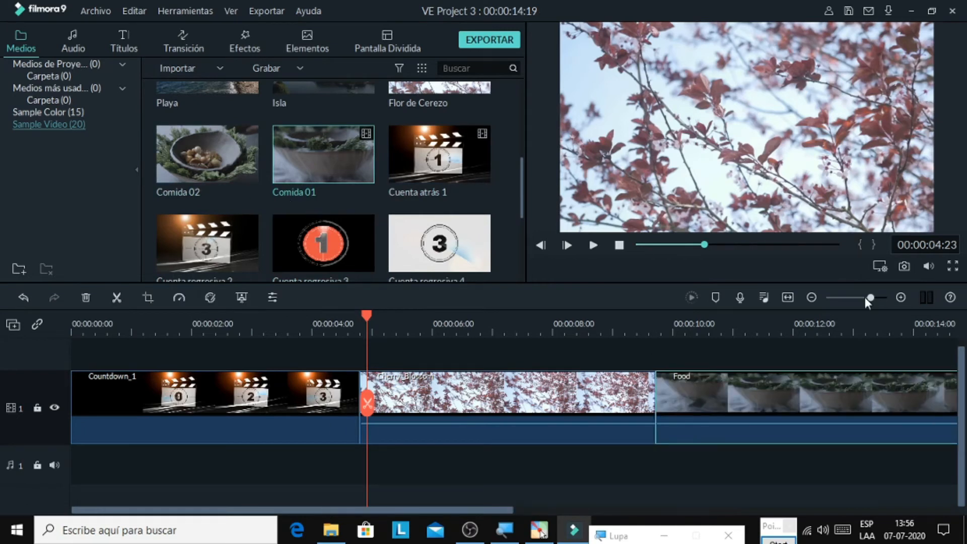
drag(867, 298, 862, 300)
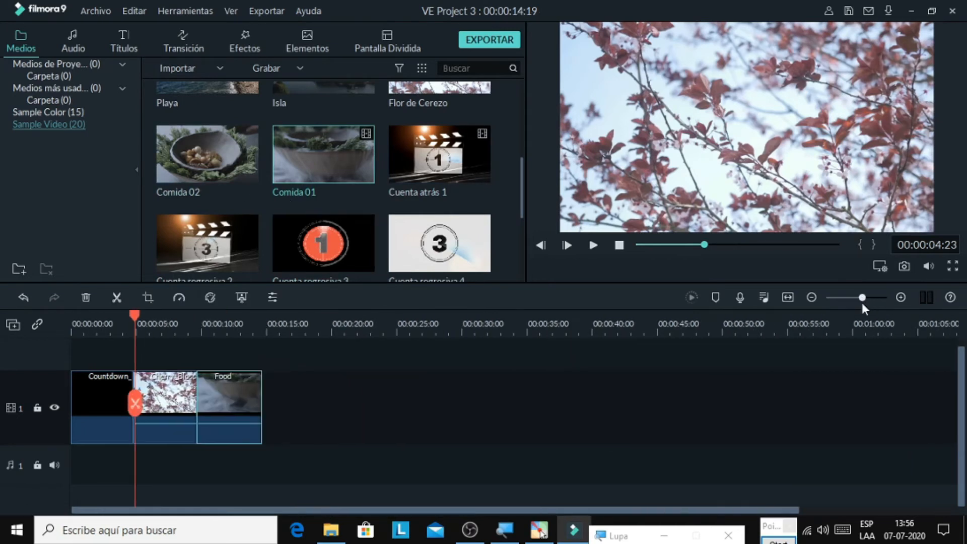
drag(207, 156, 271, 399)
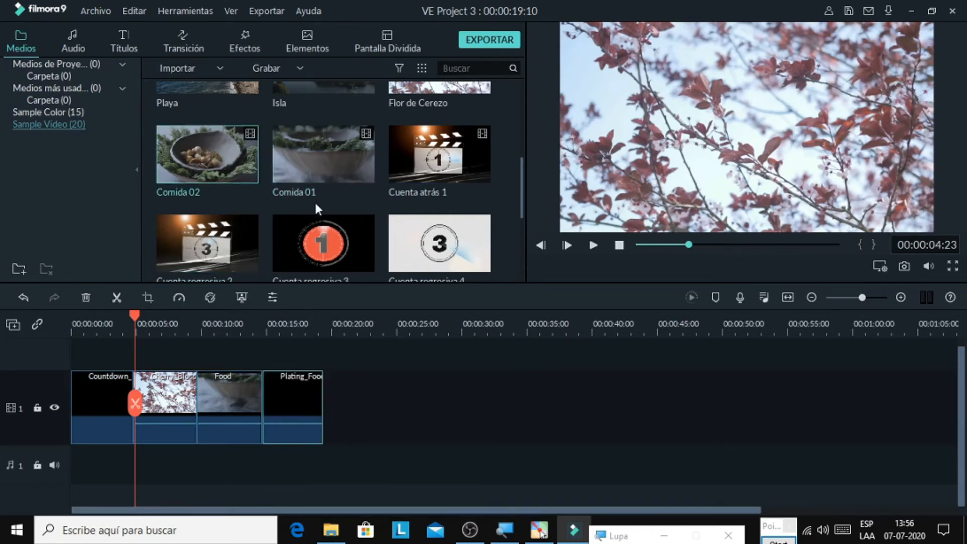
Append the sample clips Viaje 01 to Viaje 06 in order after Comida 02 and play the assembled sequence
scroll(314, 200, up, 3)
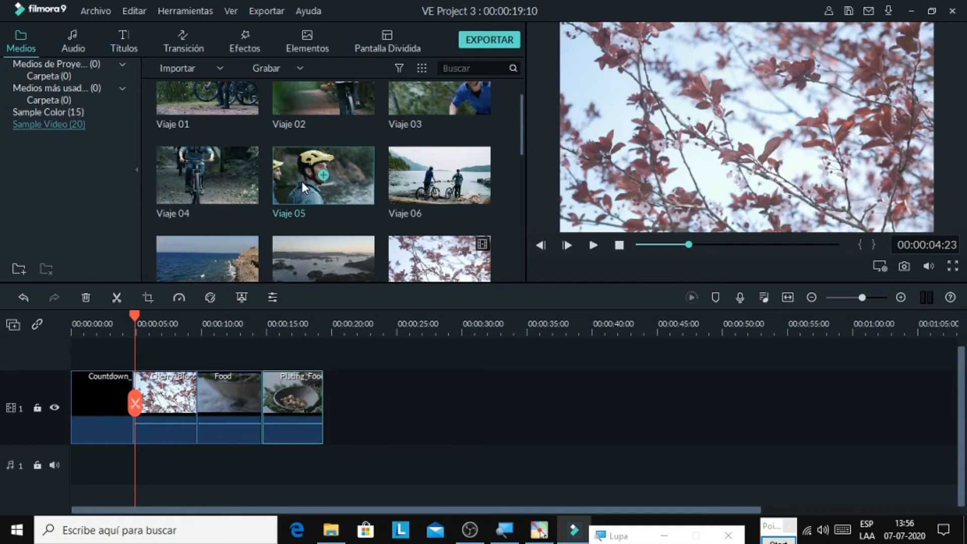
drag(224, 104, 331, 409)
drag(300, 107, 344, 398)
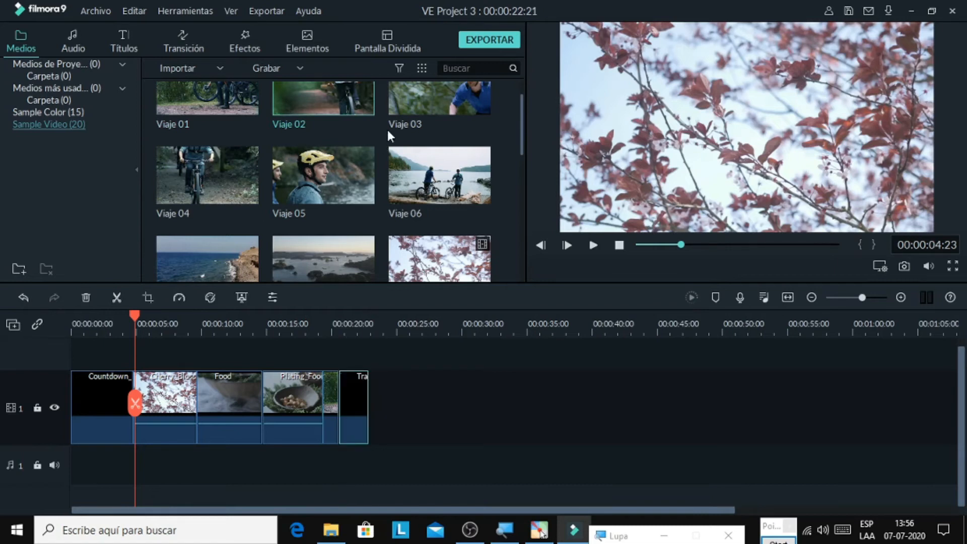
drag(403, 102, 373, 381)
drag(254, 181, 403, 391)
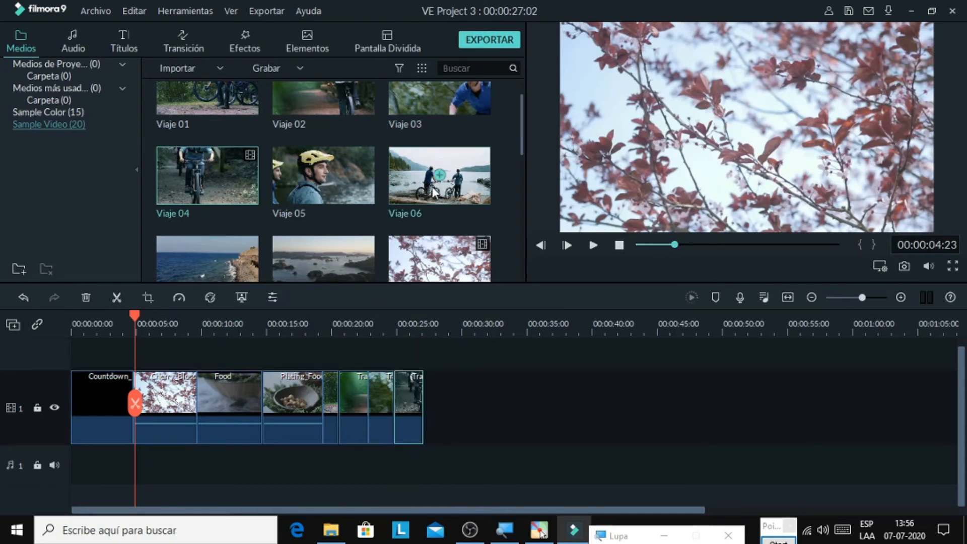
drag(354, 174, 433, 397)
drag(449, 197, 454, 397)
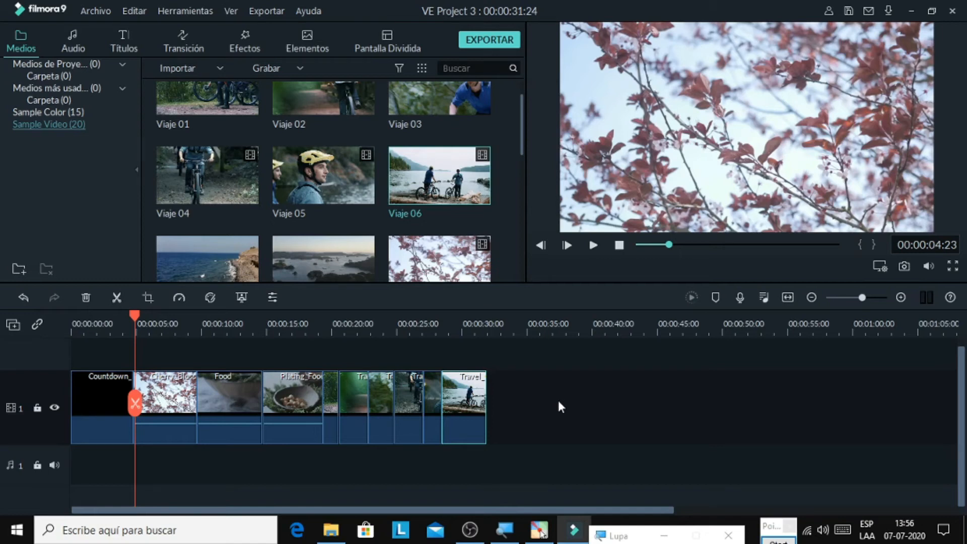
click(594, 246)
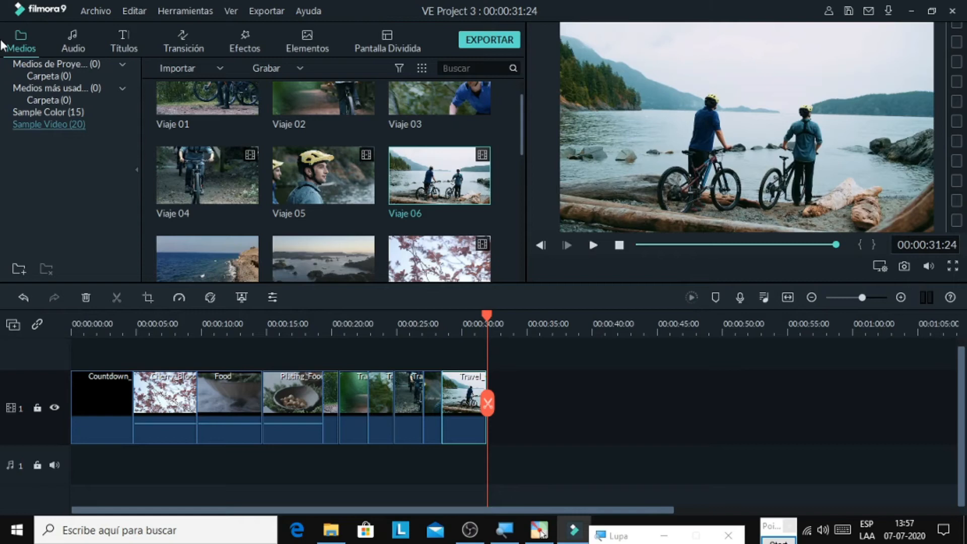
Look through the colour and gradient backgrounds in the Sample Color collection
key(super+plus)
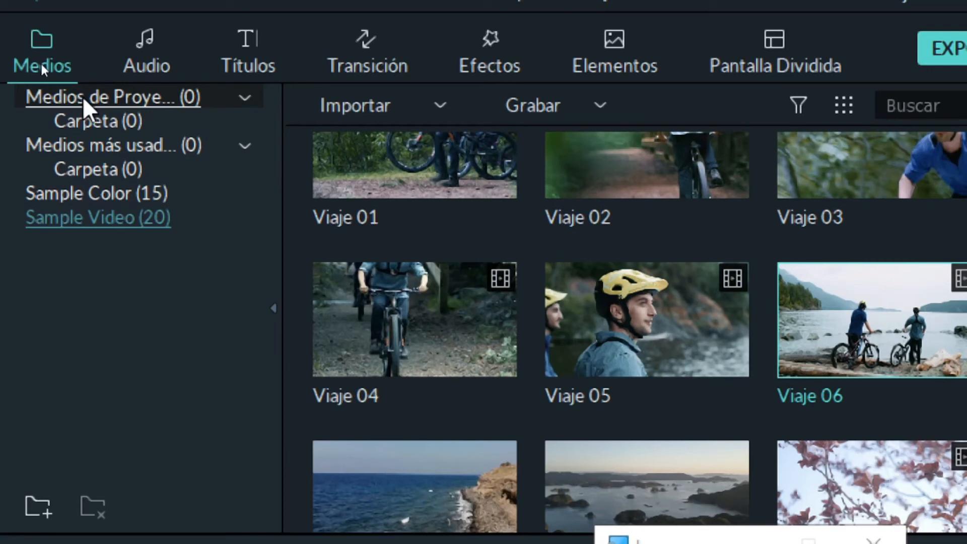
click(107, 195)
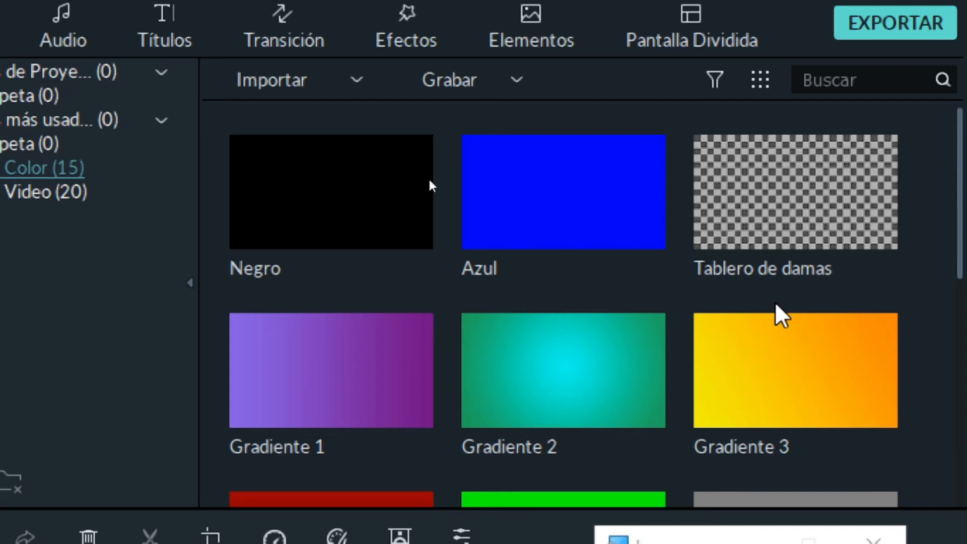
scroll(775, 322, down, 10)
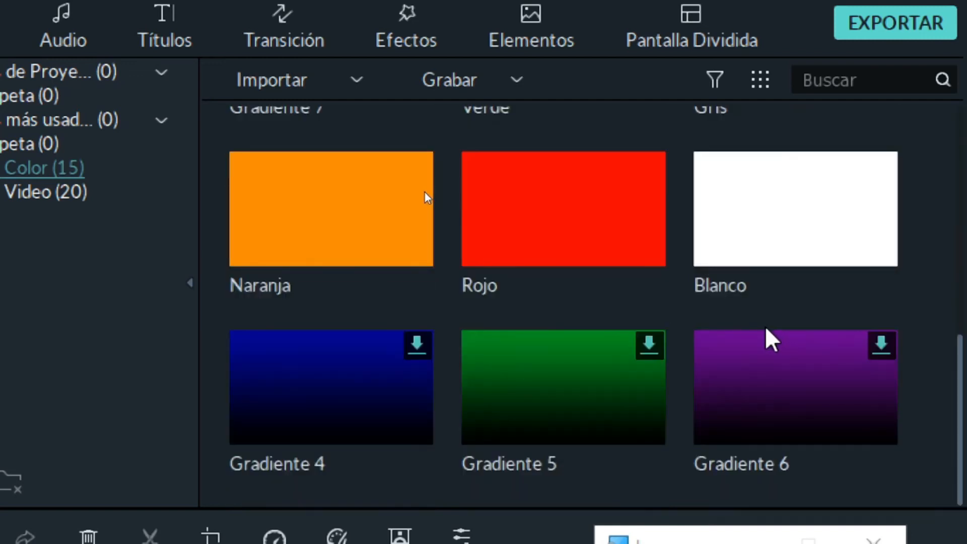
scroll(770, 338, up, 5)
mouse_move(764, 336)
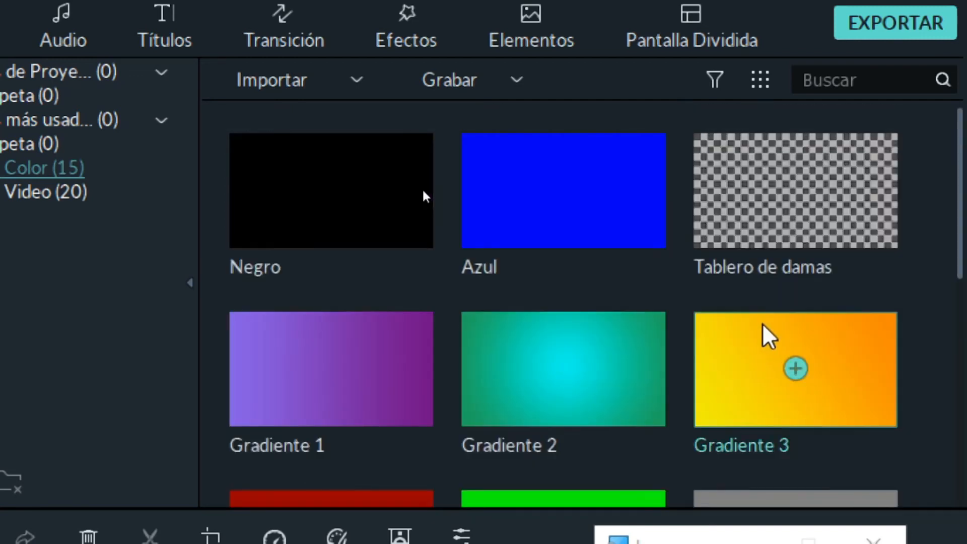
scroll(764, 335, down, 5)
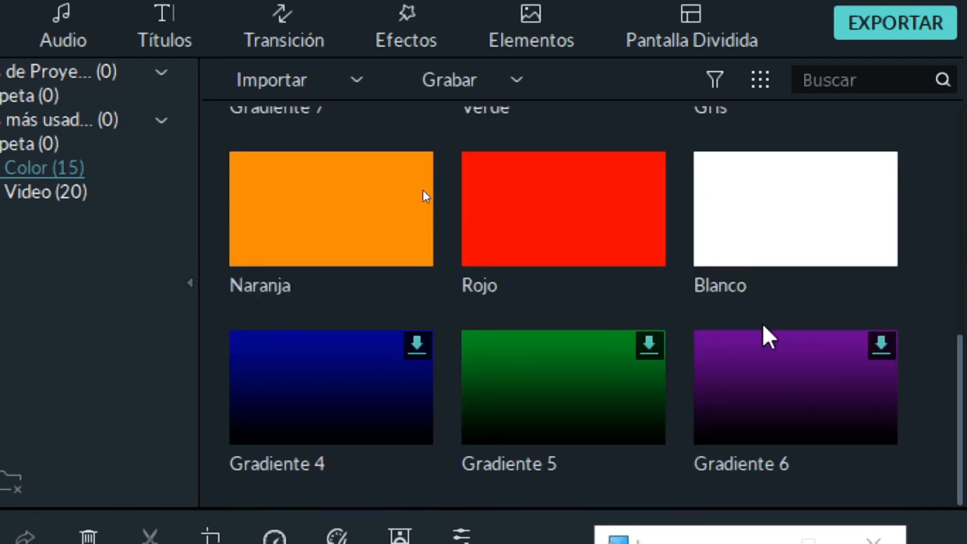
scroll(764, 335, up, 5)
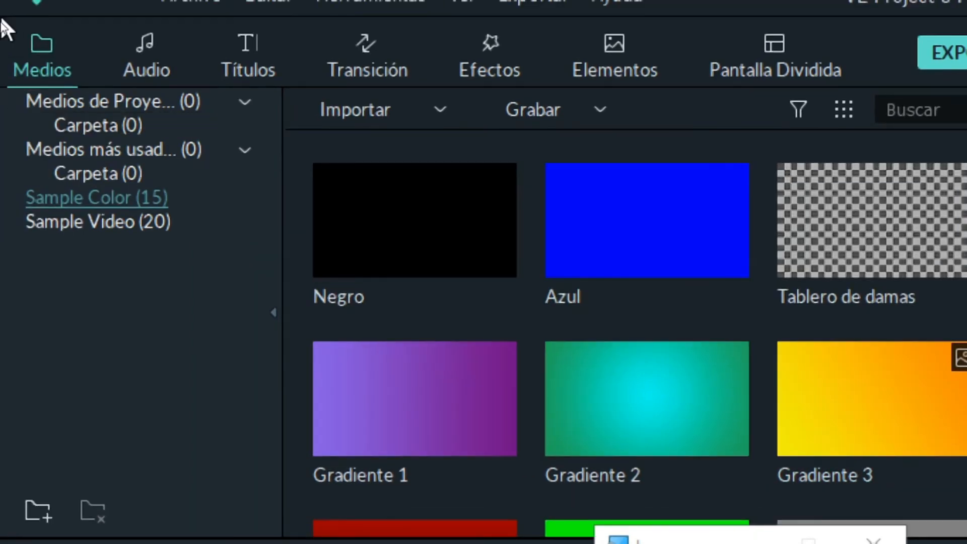
Browse the included music and sound effects in the audio library
click(144, 57)
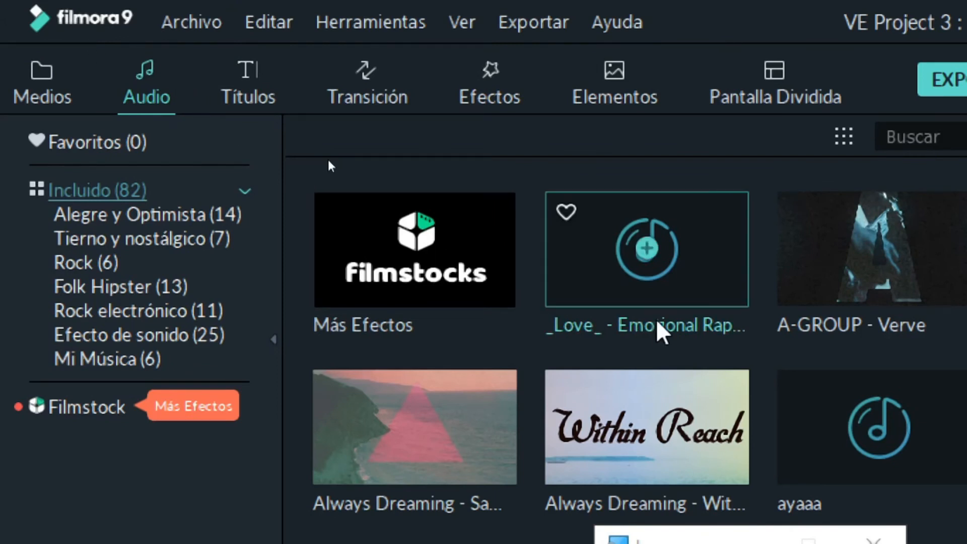
scroll(660, 332, down, 20)
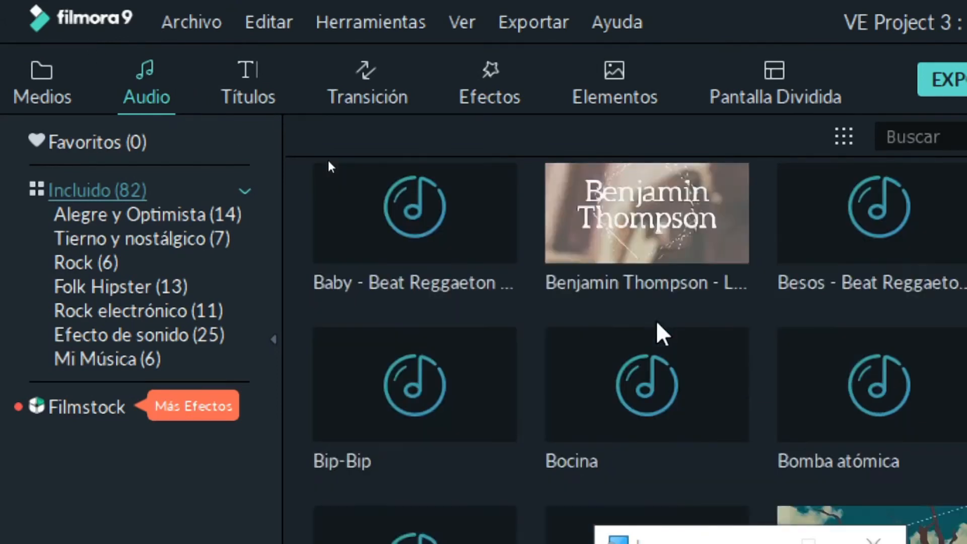
scroll(659, 332, down, 20)
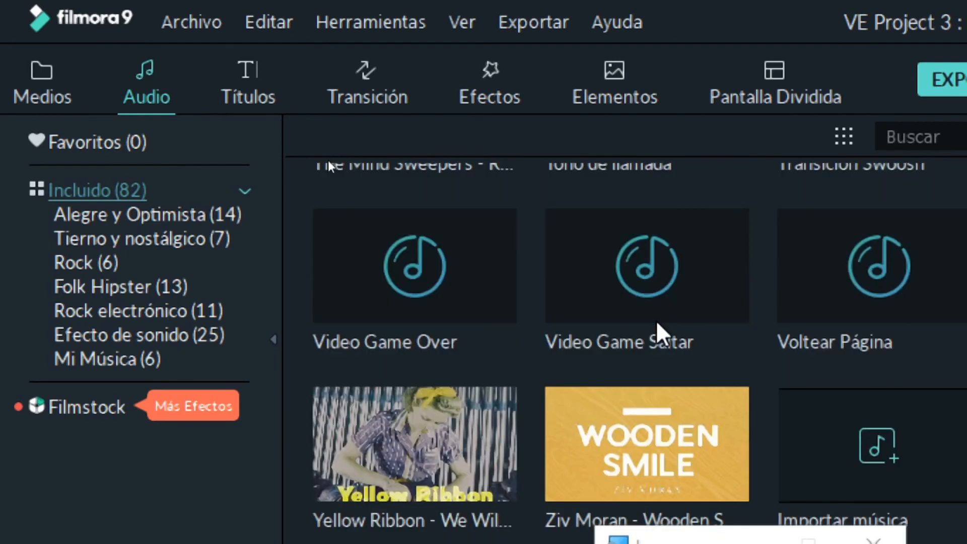
scroll(657, 325, up, 20)
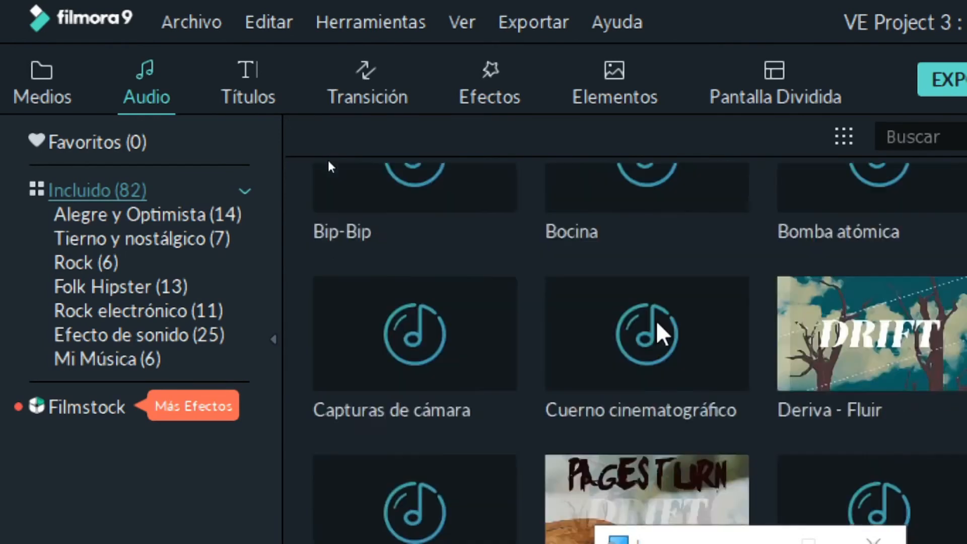
scroll(660, 333, up, 5)
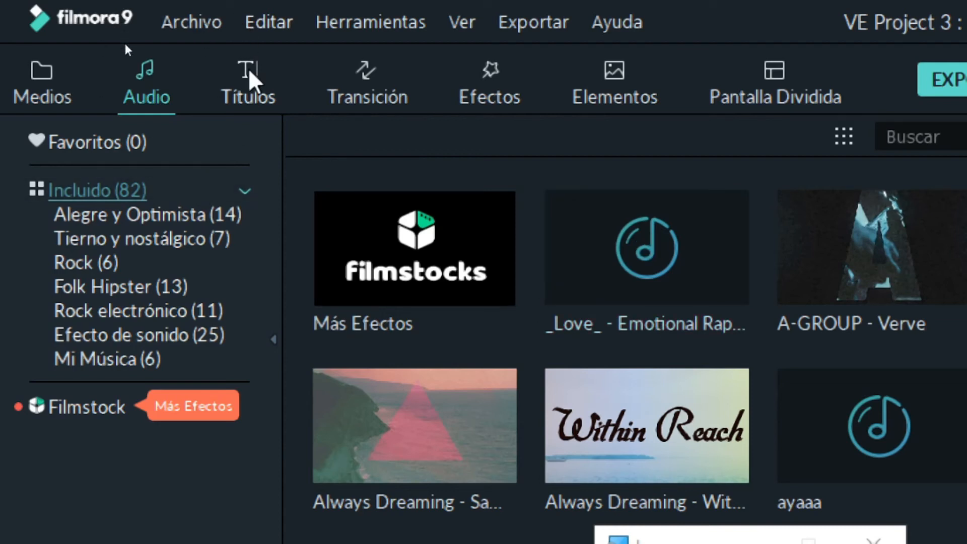
Browse the included title presets, from the custom ones through the Intro and New Opener templates
click(253, 98)
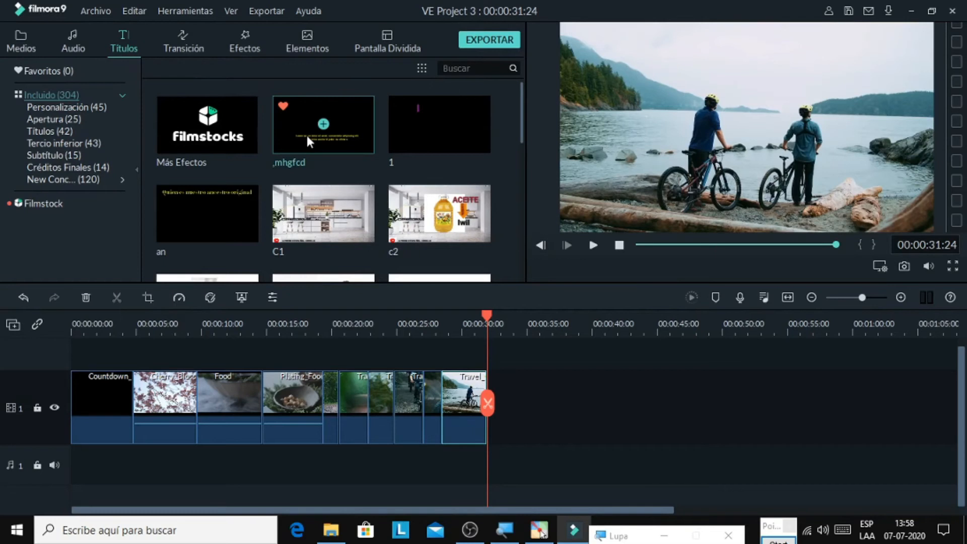
scroll(309, 146, down, 10)
scroll(308, 146, down, 10)
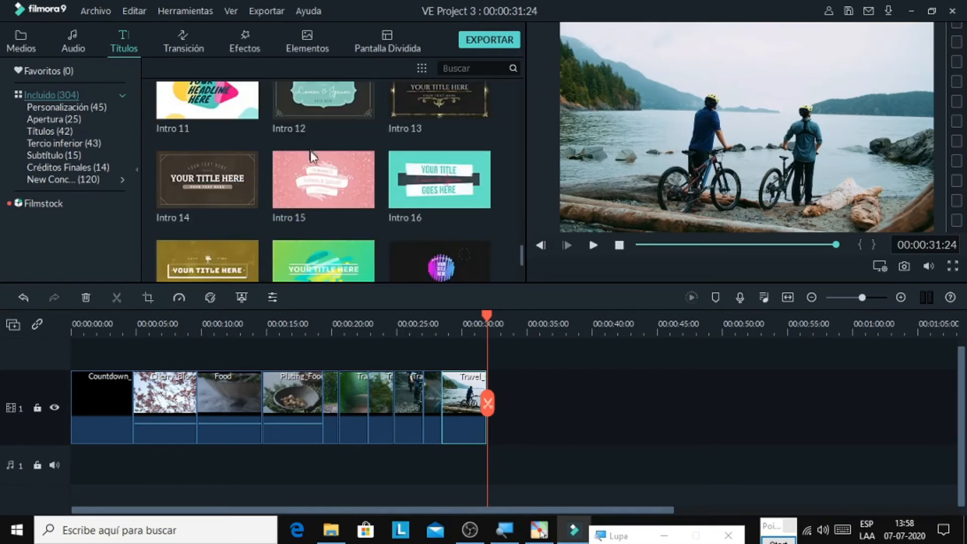
scroll(337, 136, up, 2)
scroll(336, 136, down, 2)
scroll(337, 136, down, 15)
scroll(341, 142, up, 8)
scroll(341, 142, down, 4)
scroll(337, 138, down, 8)
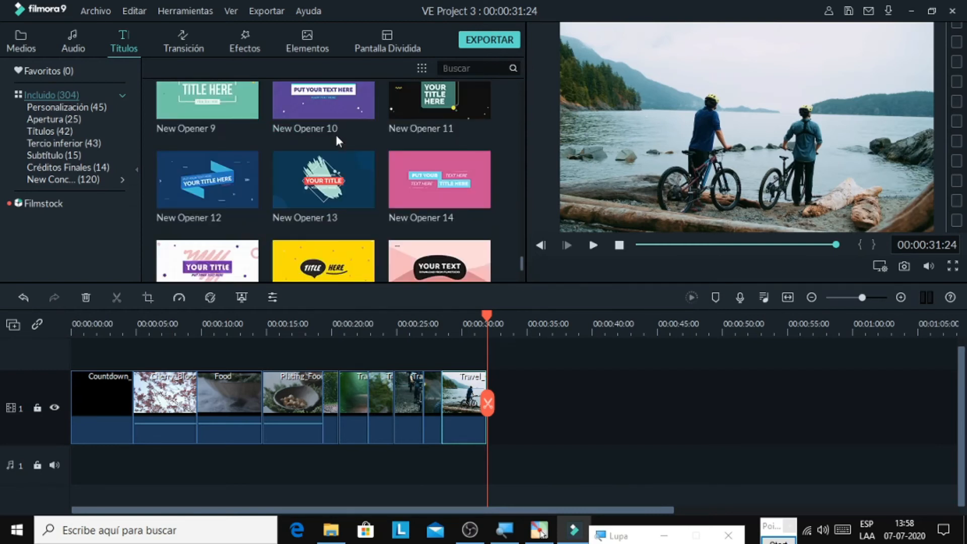
scroll(336, 135, down, 3)
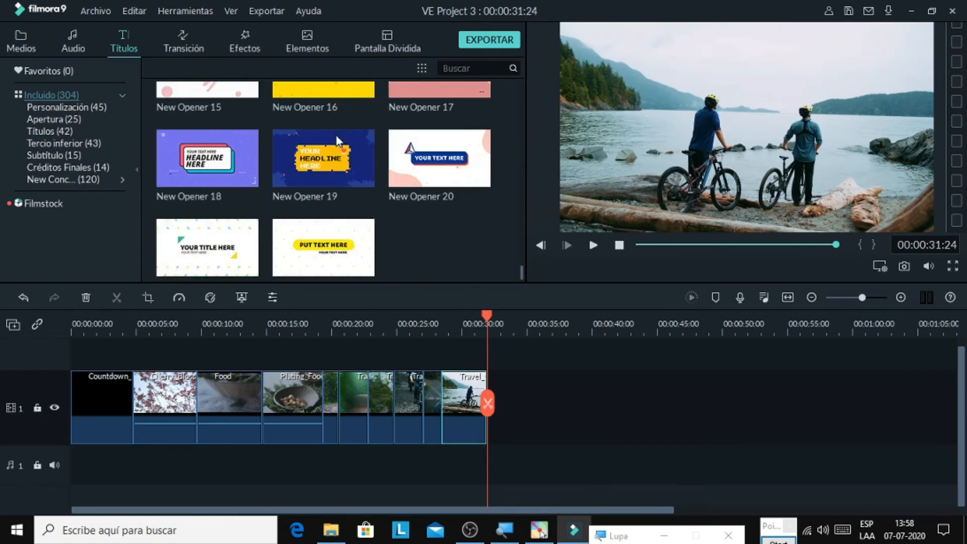
Preview the New Opener 18 title animation and skip ahead in its playback
click(234, 166)
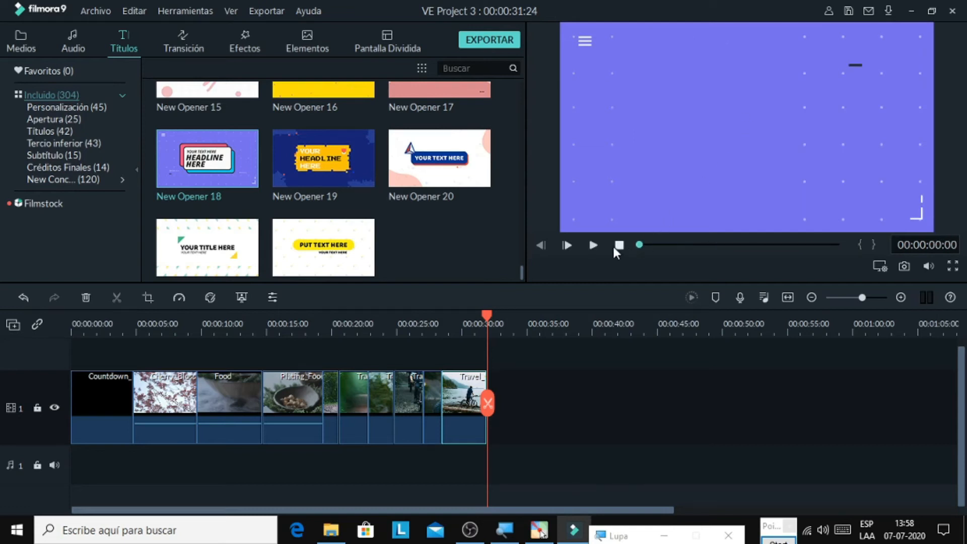
click(597, 246)
click(759, 245)
scroll(217, 106, up, 10)
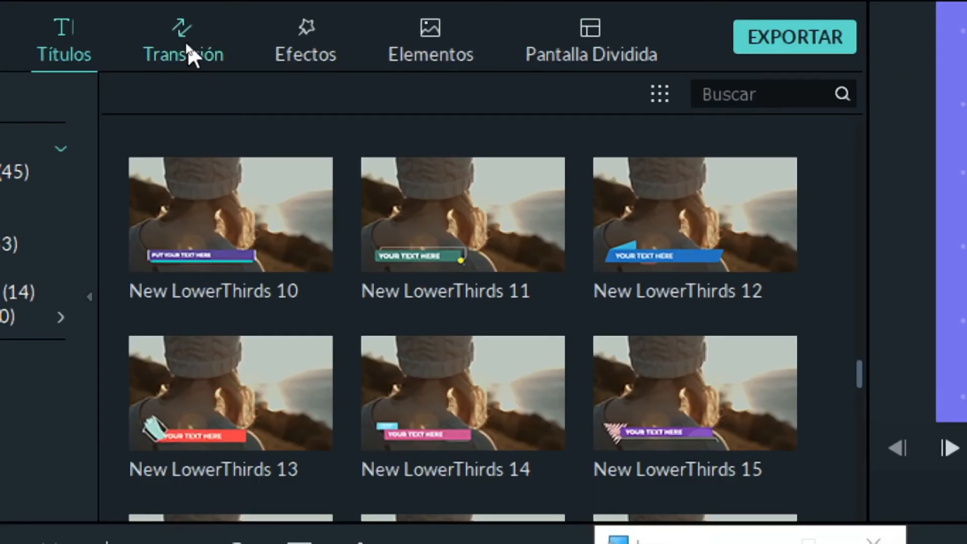
Browse the included transitions, starting from Disolver and continuing to the end of the collection
click(187, 43)
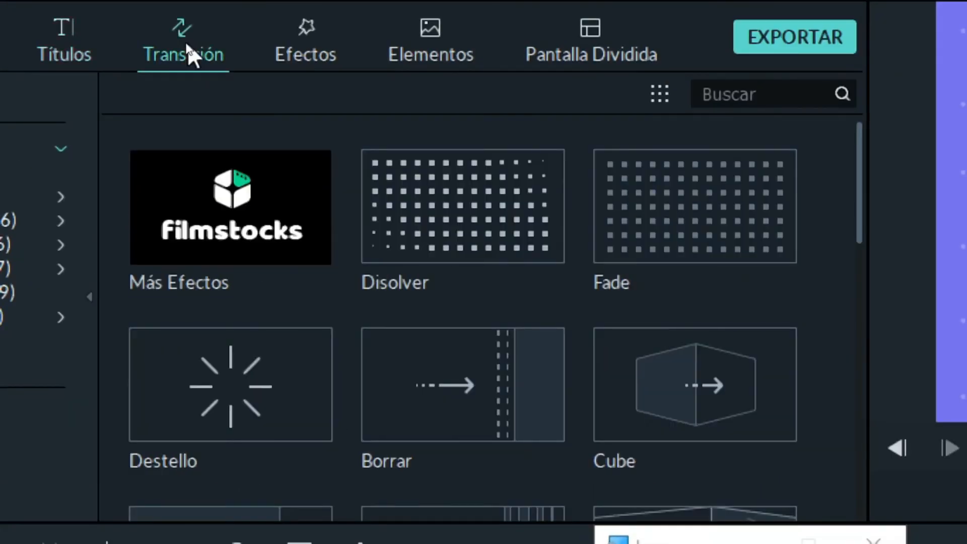
double_click(562, 254)
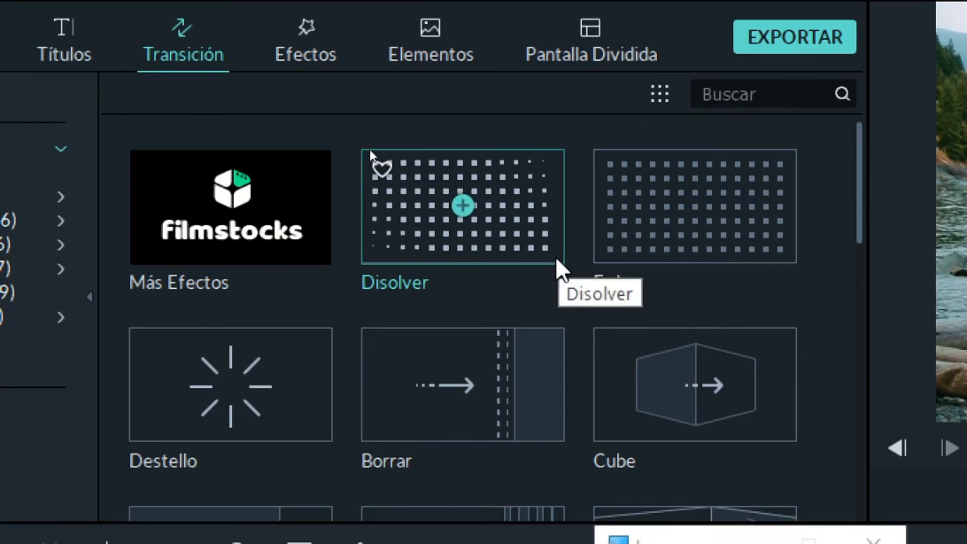
scroll(574, 277, down, 5)
scroll(574, 296, down, 15)
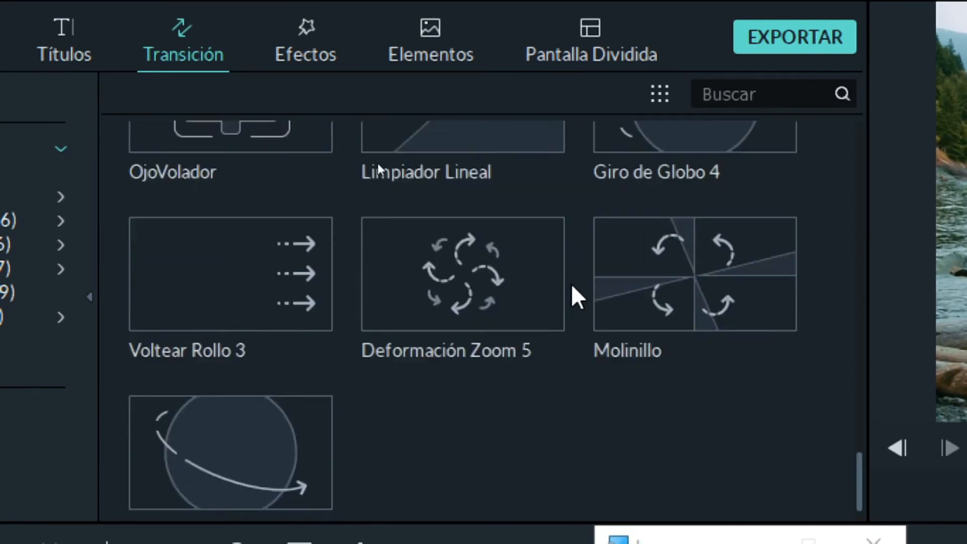
Look through the included transitions, including the Plain Shape and Linear sets, and return to the beginning of the collection
scroll(571, 288, down, 20)
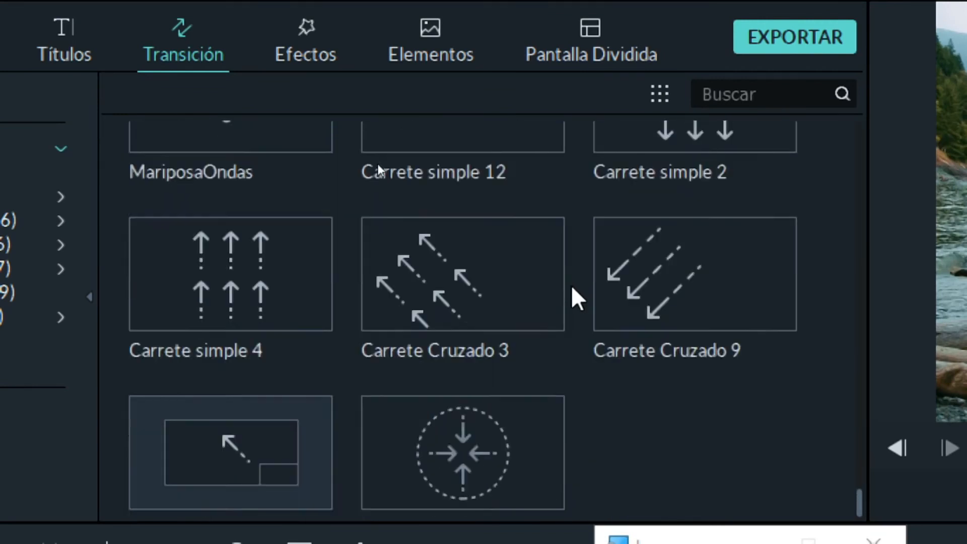
scroll(573, 276, up, 3)
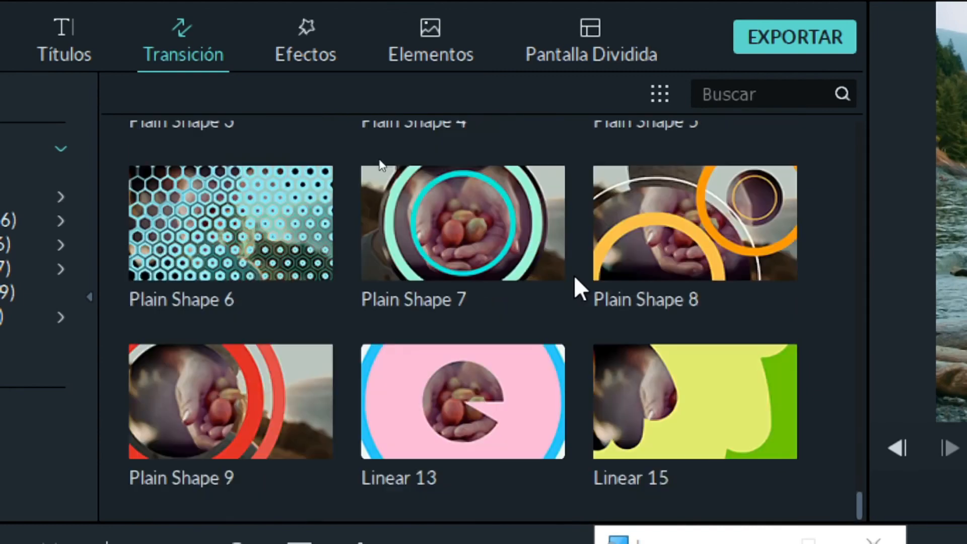
scroll(575, 273, up, 4)
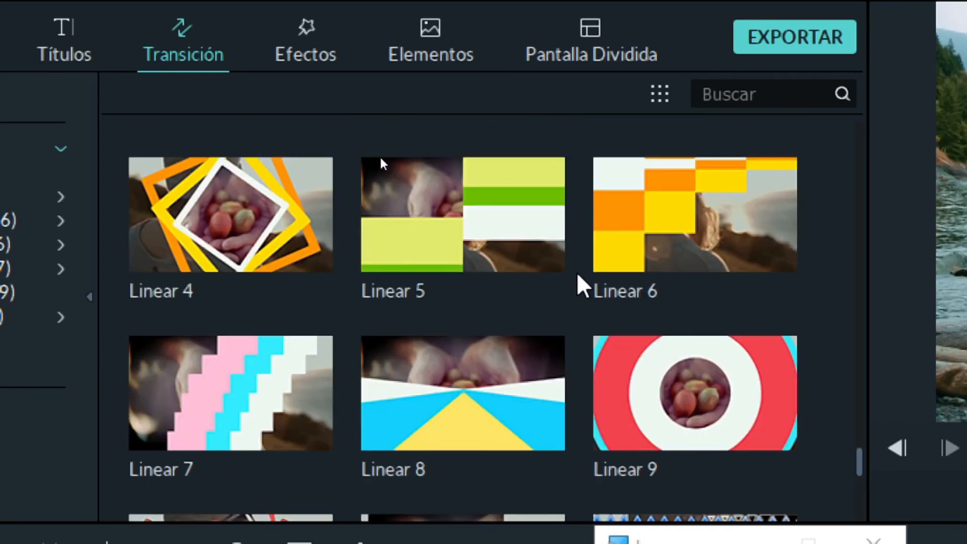
key(super+minus)
scroll(333, 156, up, 6)
scroll(332, 160, down, 15)
scroll(333, 161, up, 20)
scroll(333, 157, up, 10)
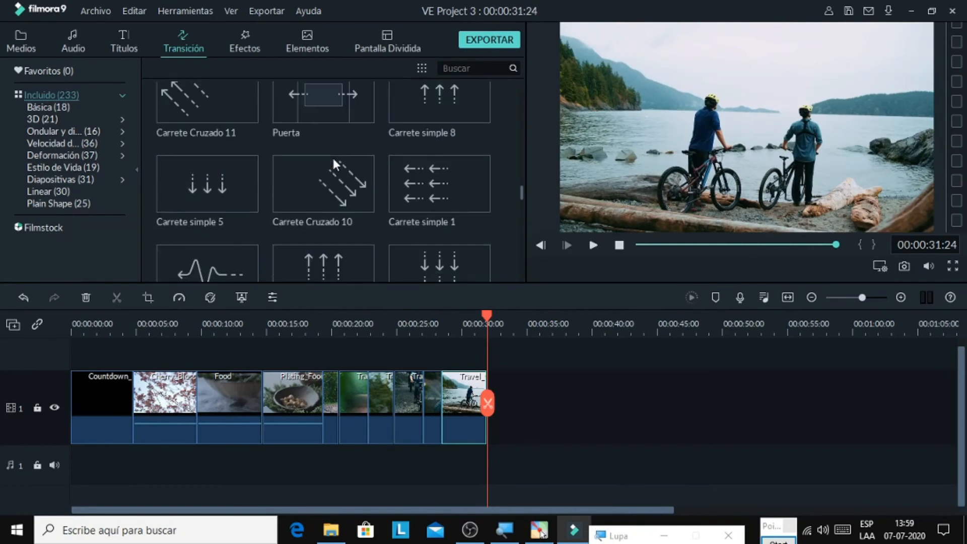
scroll(333, 159, up, 10)
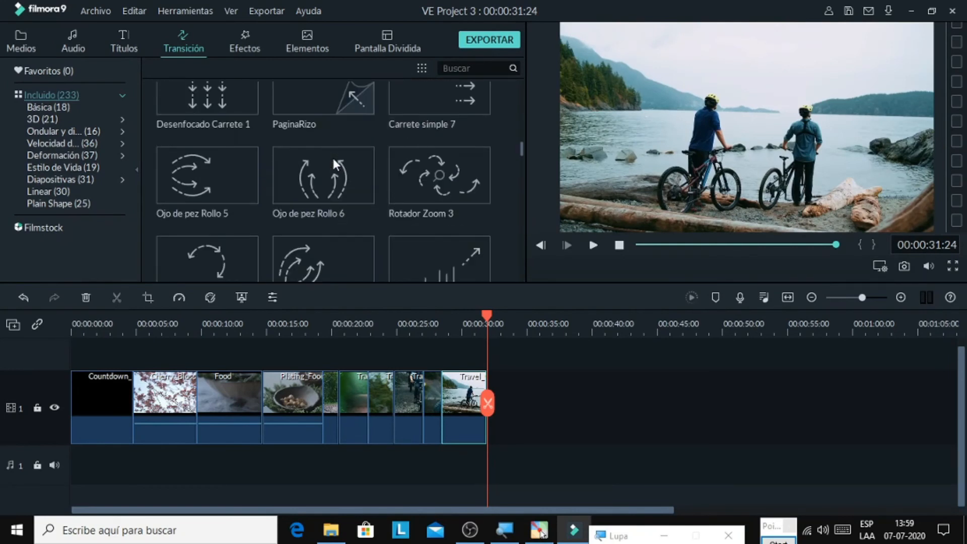
scroll(333, 159, up, 5)
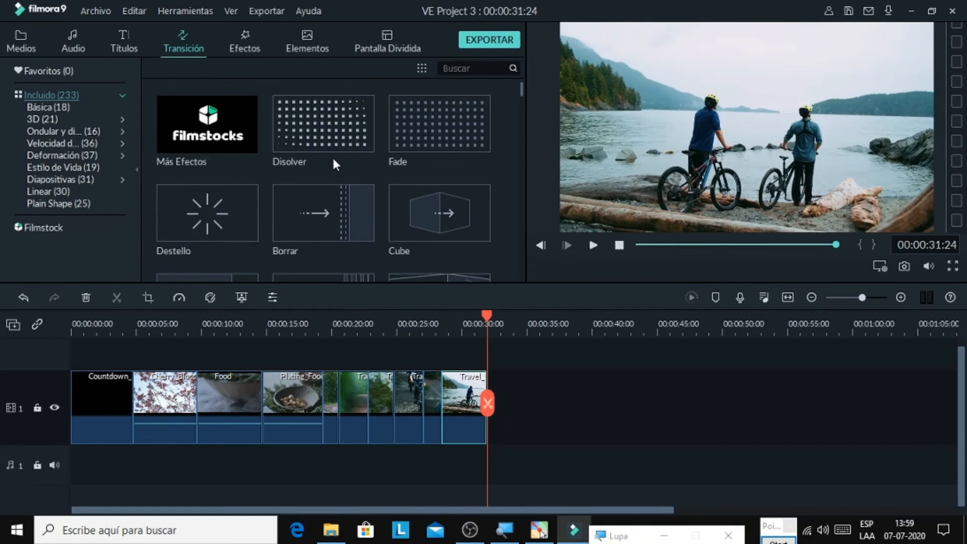
scroll(333, 159, down, 8)
scroll(334, 154, up, 4)
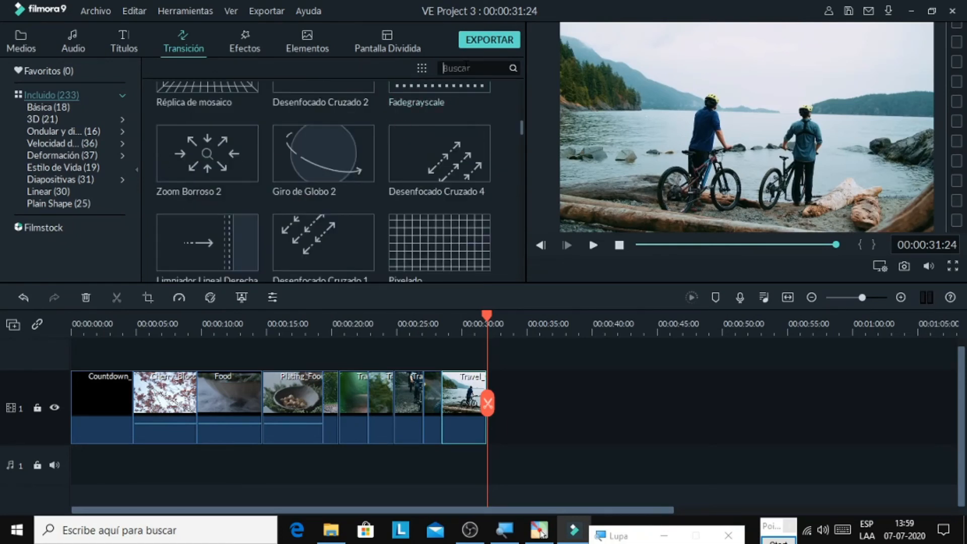
scroll(400, 162, down, 3)
scroll(400, 162, up, 8)
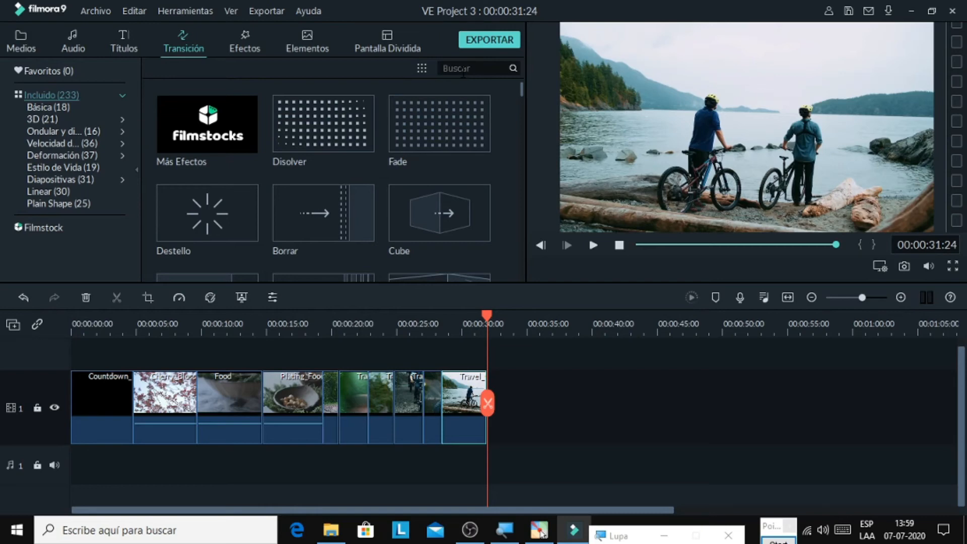
Search the transition library for "zoom", look over the matching transitions, and clear the search
click(463, 69)
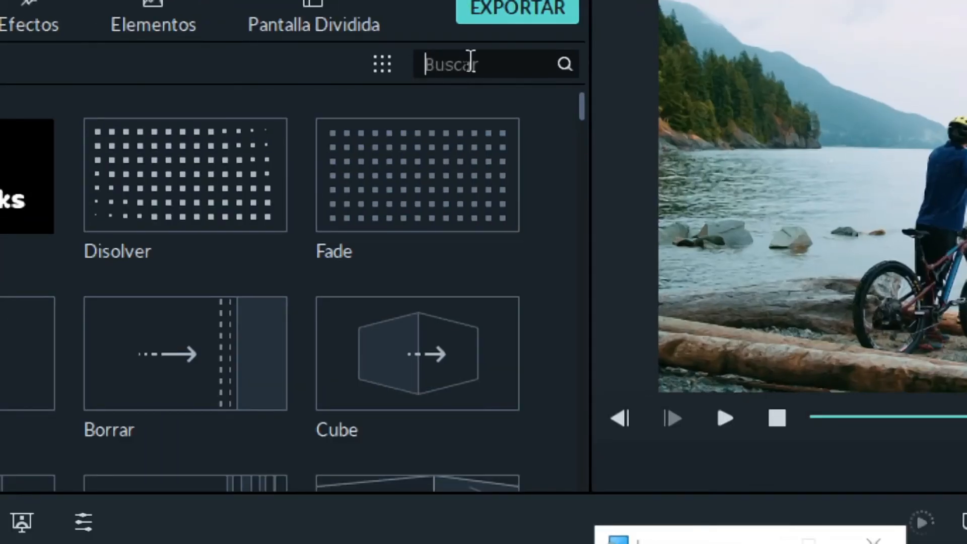
text(zoom)
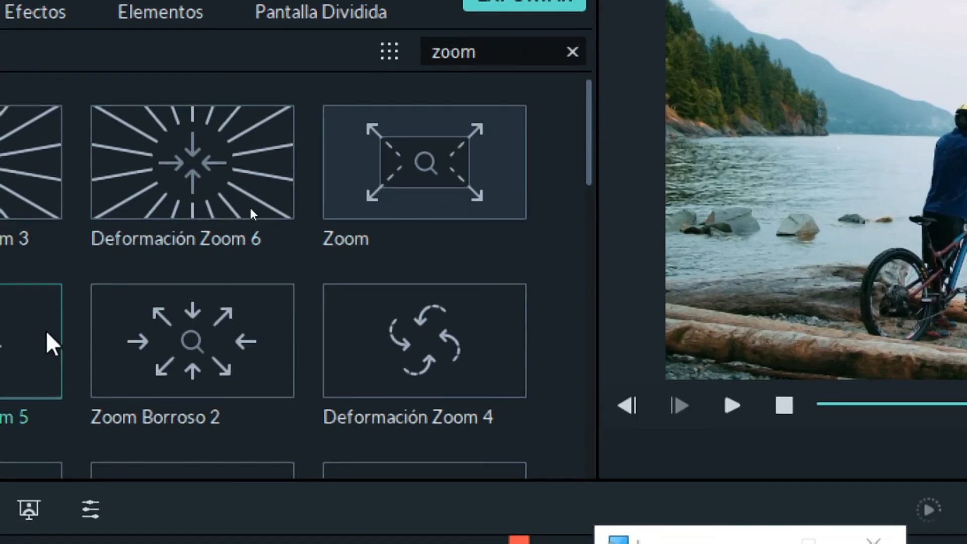
scroll(245, 223, down, 5)
scroll(250, 207, up, 5)
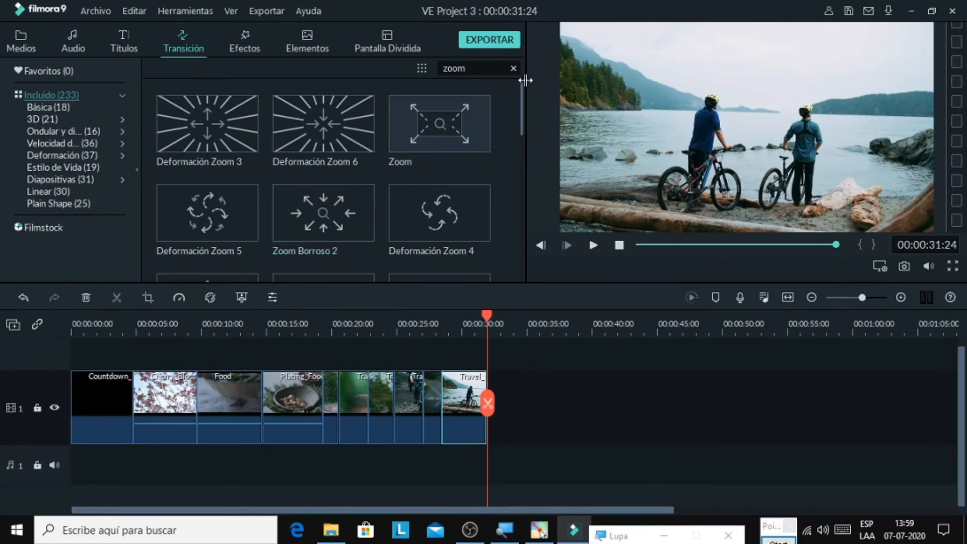
click(513, 69)
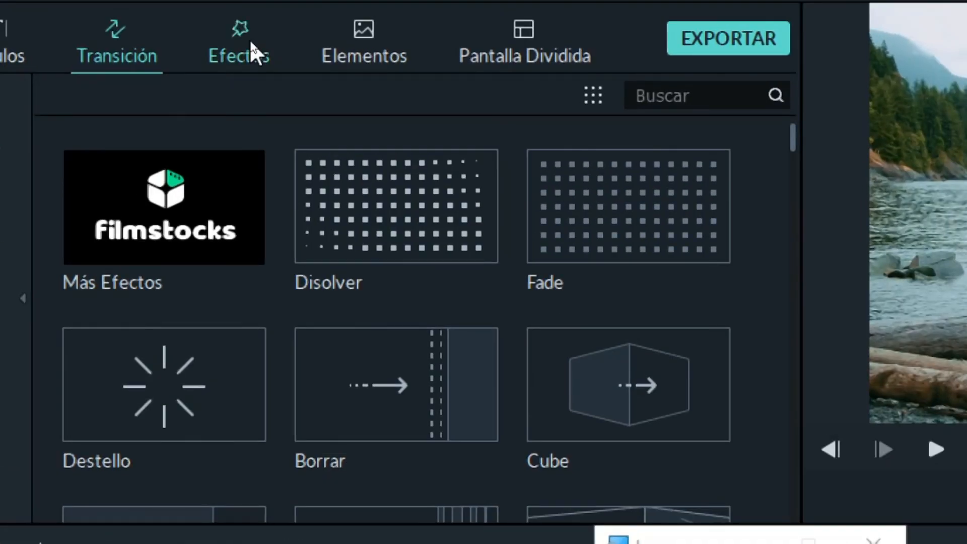
Apply the included Caleidoscopio effect to the last Travel clip and the Burbuja effect to the Plating Food clip
click(250, 42)
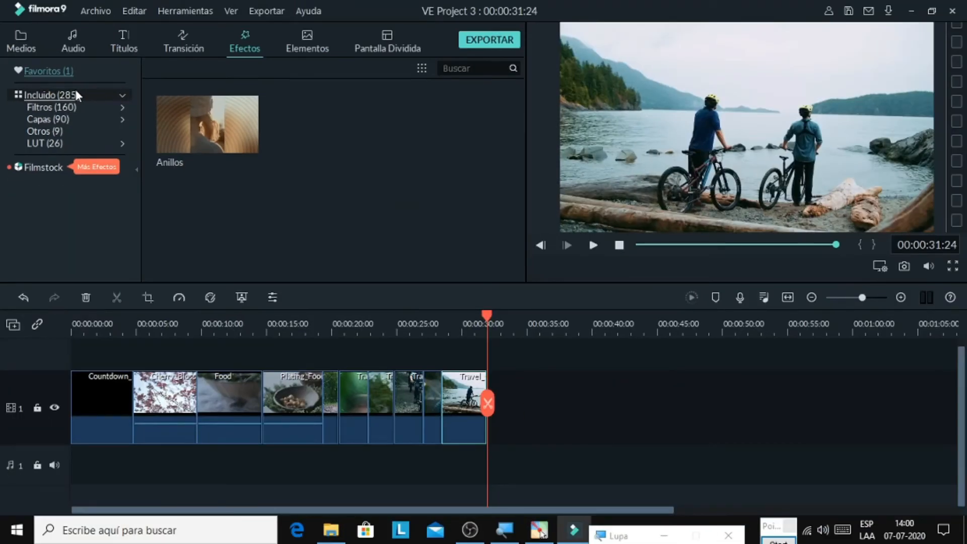
click(151, 82)
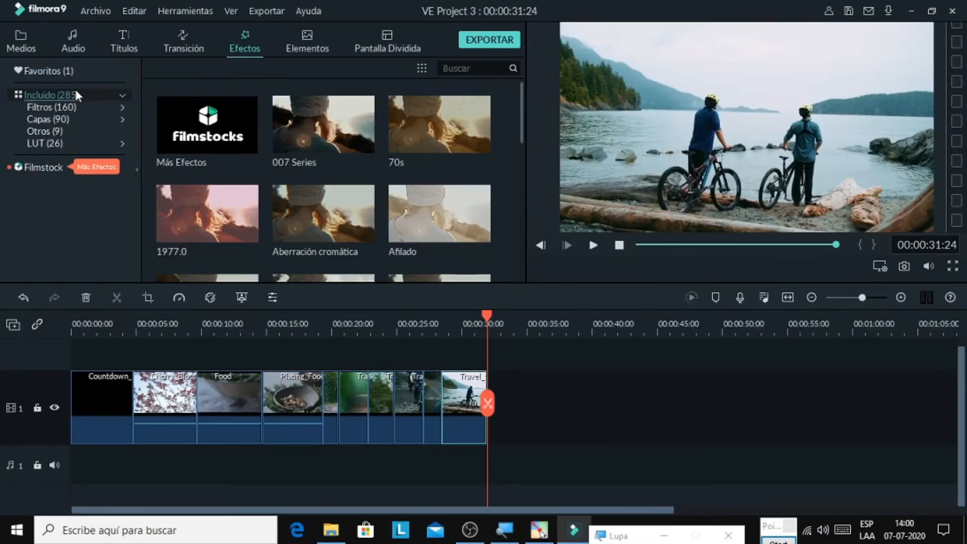
scroll(291, 143, down, 10)
scroll(292, 151, down, 8)
scroll(292, 156, up, 5)
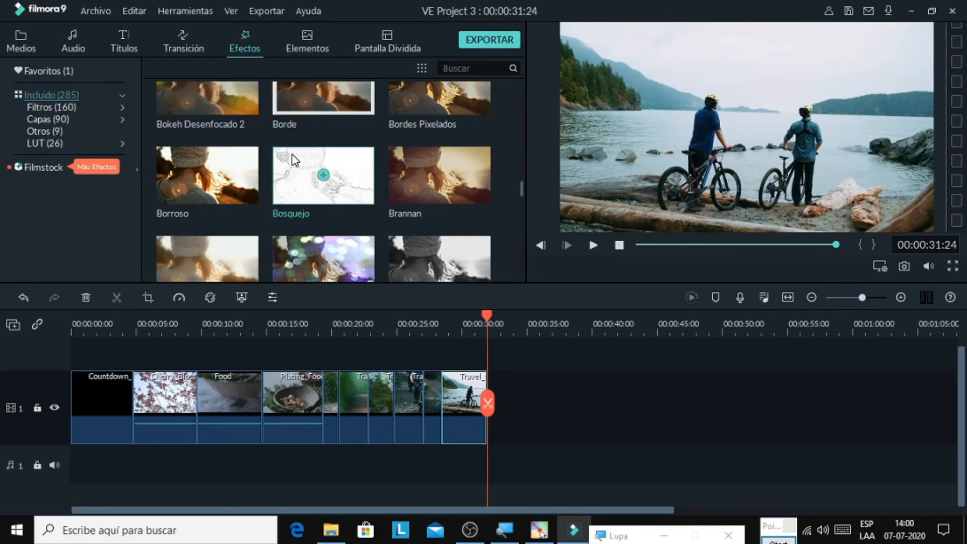
scroll(293, 156, down, 3)
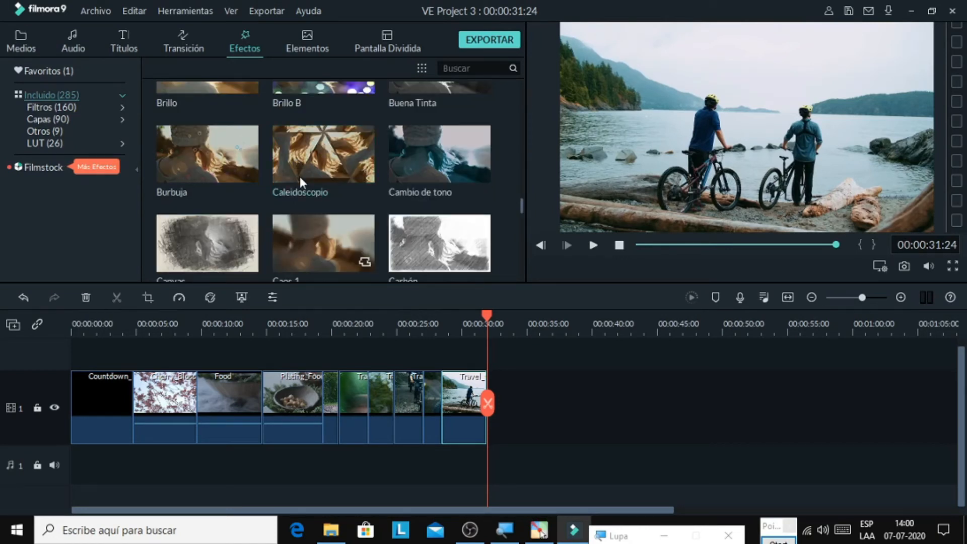
drag(304, 169, 456, 395)
drag(222, 174, 273, 393)
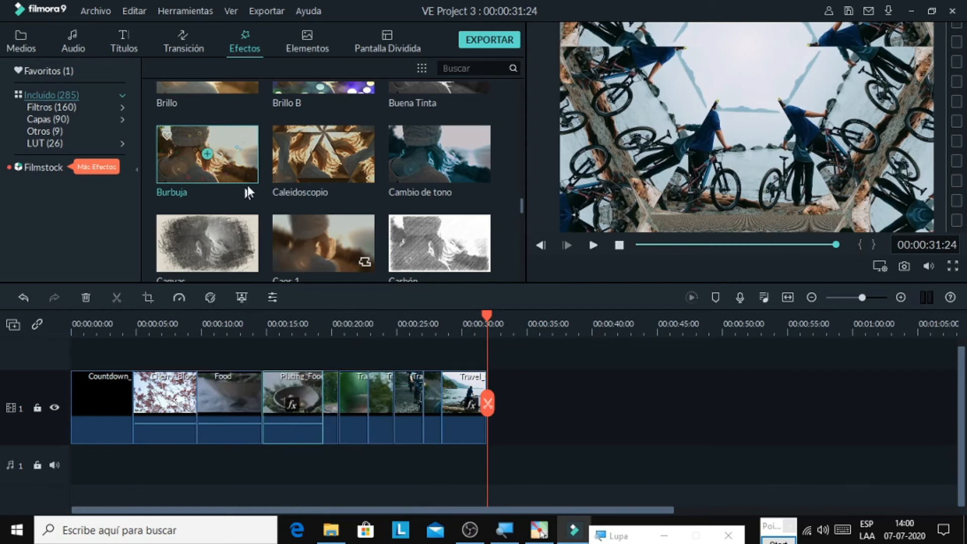
Apply the Cómic effect to the green Travel clip and the Cuatro estaciones effect to the Countdown clip
scroll(321, 196, down, 3)
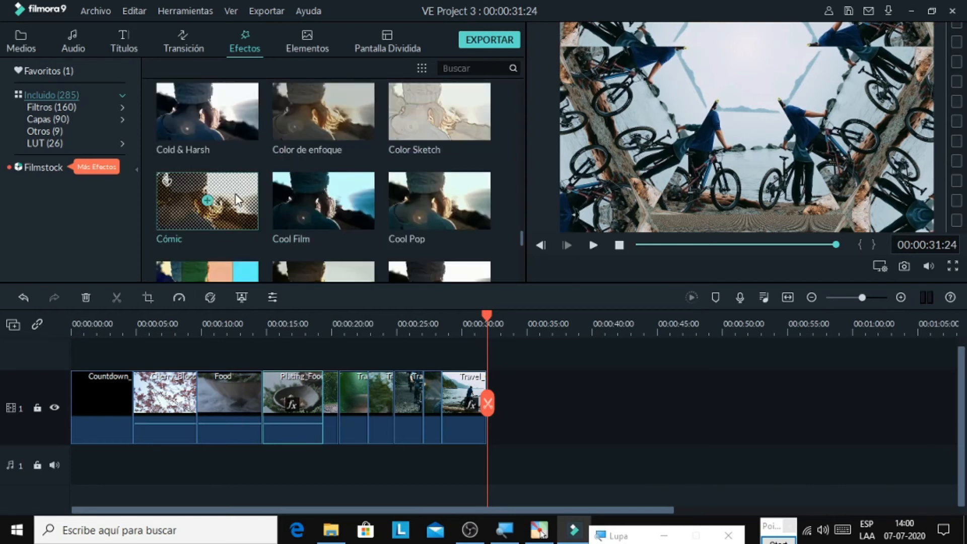
drag(204, 220, 343, 377)
scroll(236, 222, down, 3)
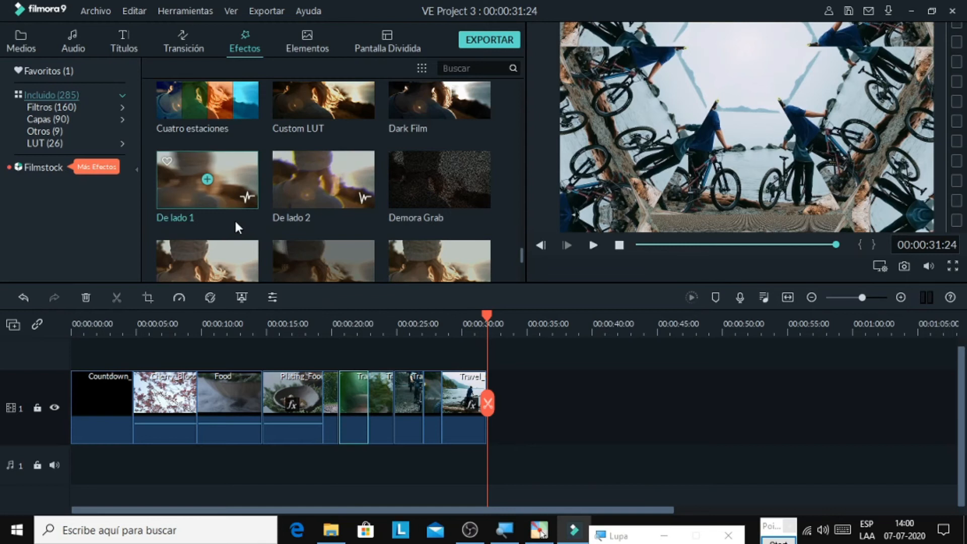
drag(220, 129, 108, 400)
Add the horizontal Carrete de película overlay at the end of the timeline and apply it to the short clip after Plating Food
scroll(322, 204, down, 10)
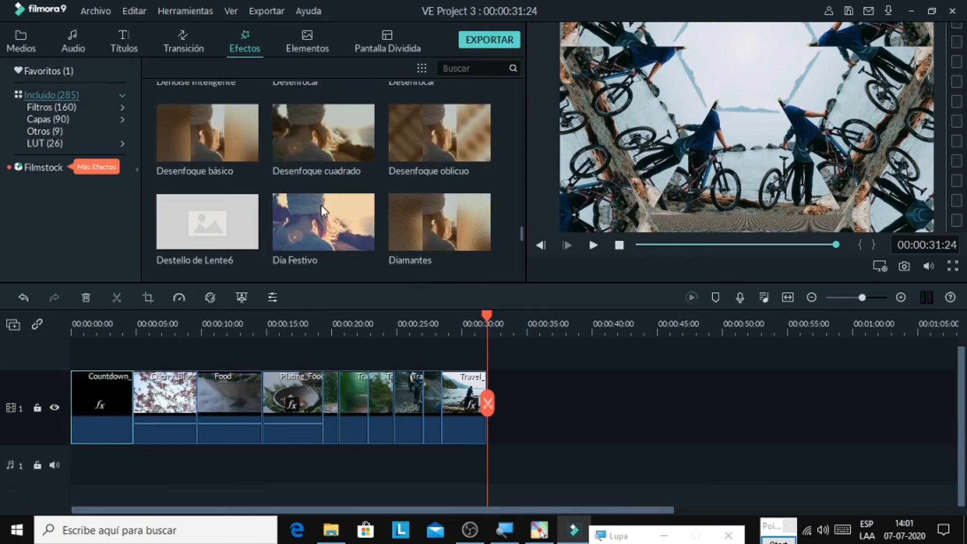
scroll(321, 205, down, 20)
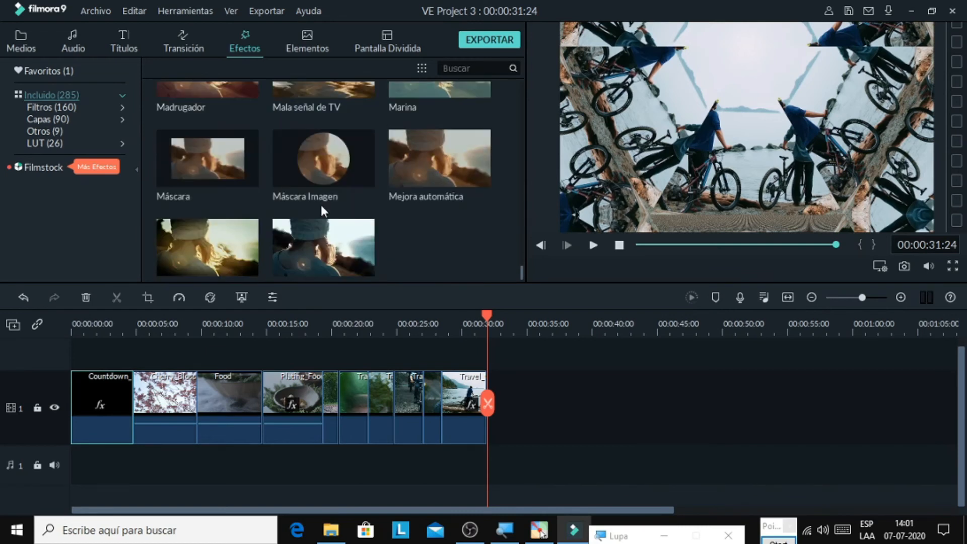
scroll(321, 205, down, 8)
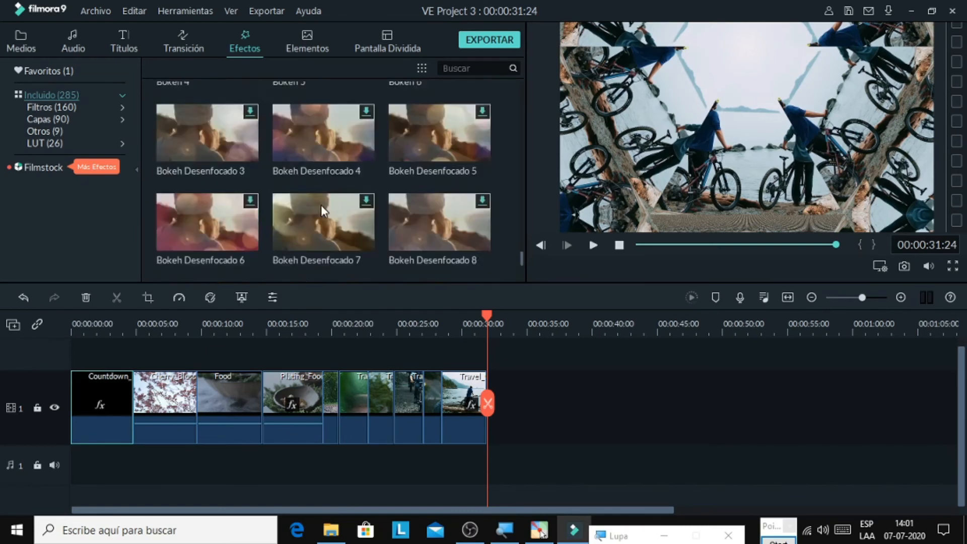
scroll(321, 204, up, 6)
scroll(321, 204, up, 10)
scroll(321, 204, down, 2)
click(321, 204)
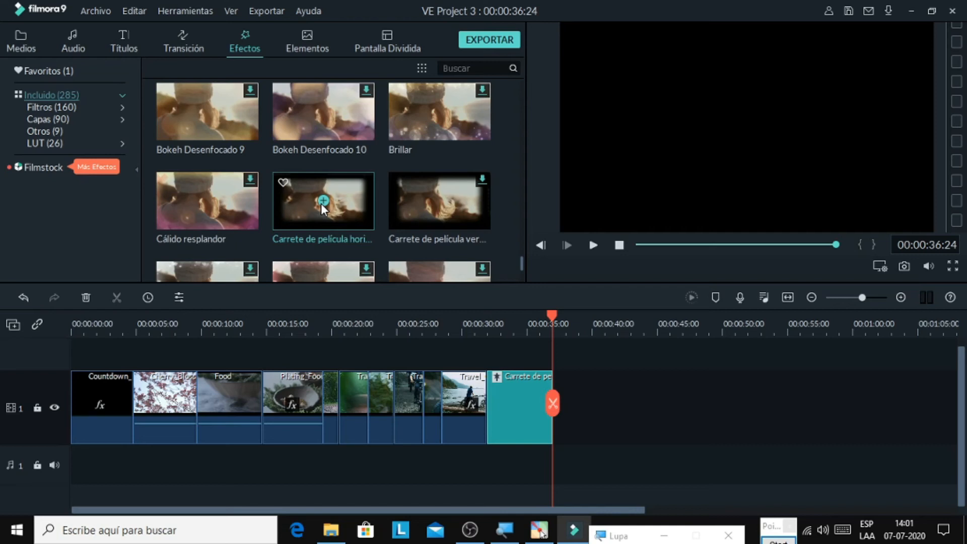
drag(303, 213, 332, 406)
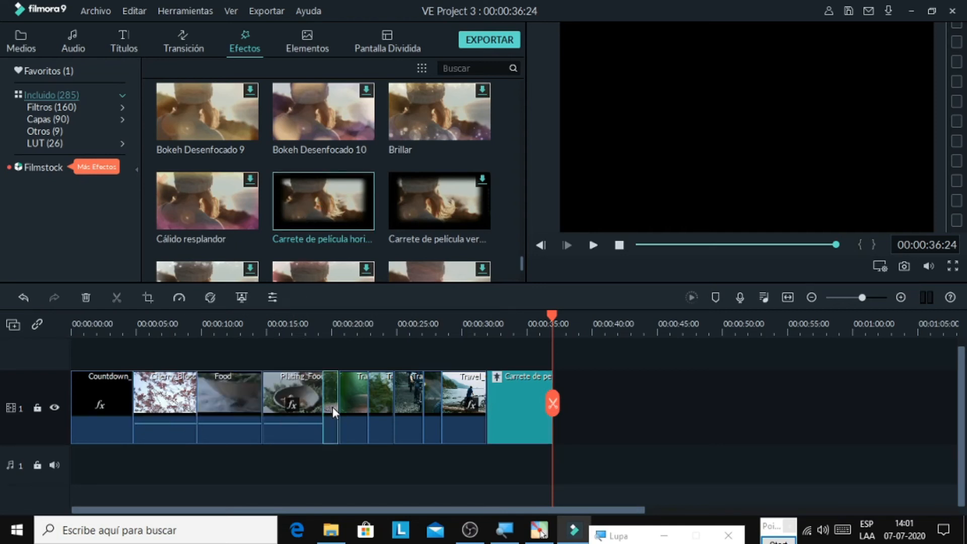
Browse the included elements, covering the Emoji, Web, Insignia and Tutorial graphics
click(312, 37)
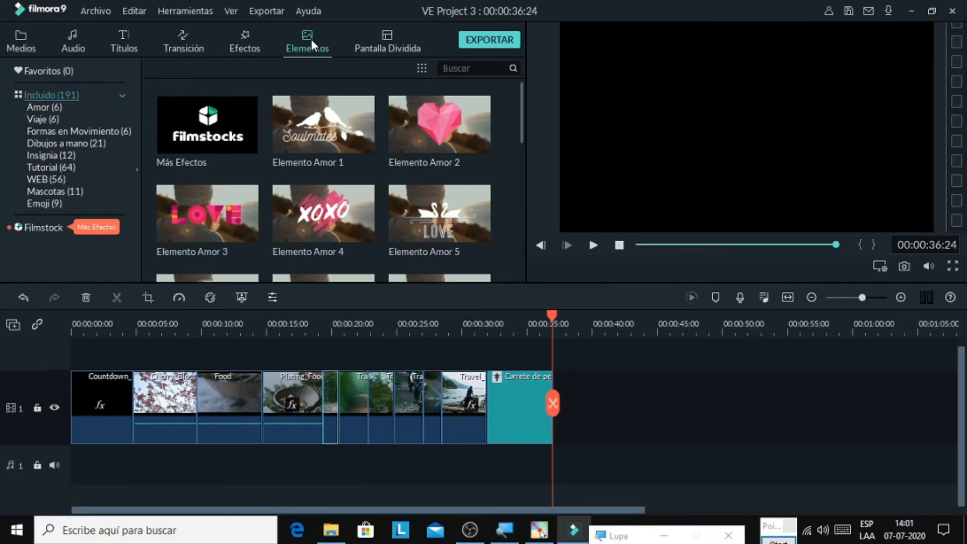
scroll(368, 173, down, 20)
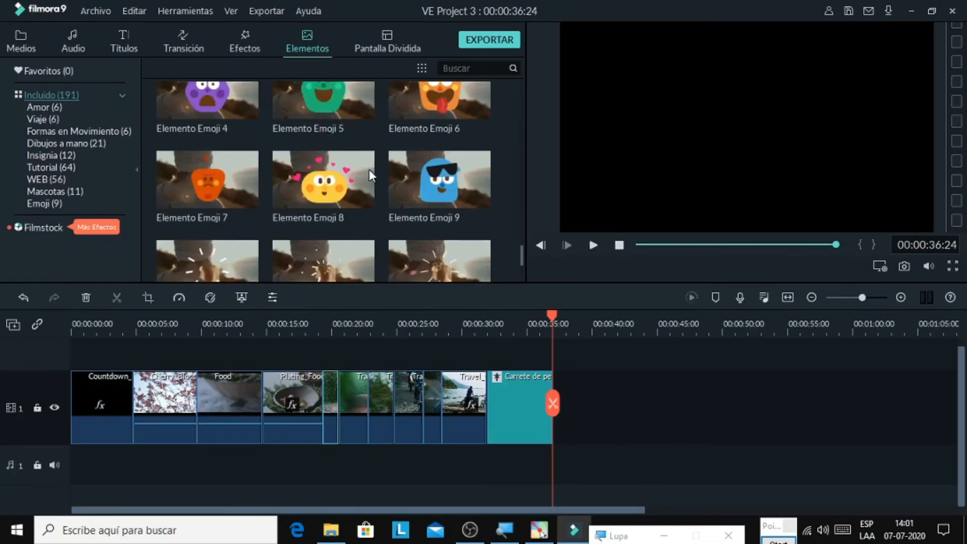
scroll(370, 174, down, 6)
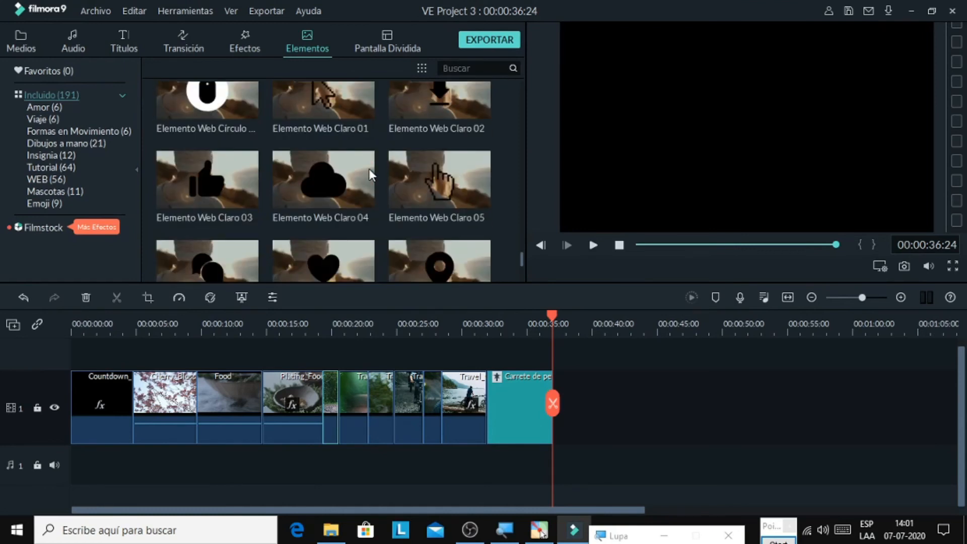
scroll(370, 174, up, 5)
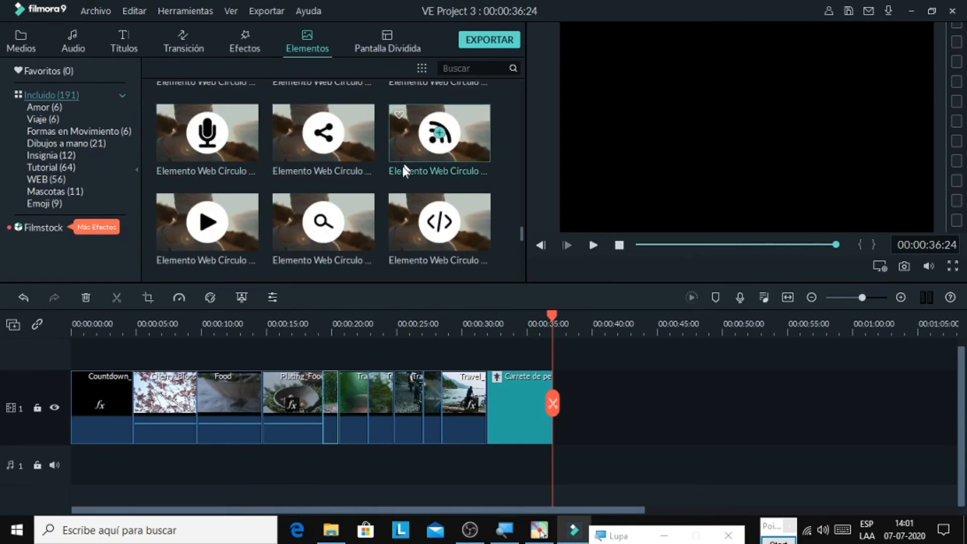
scroll(356, 205, down, 5)
scroll(351, 206, up, 6)
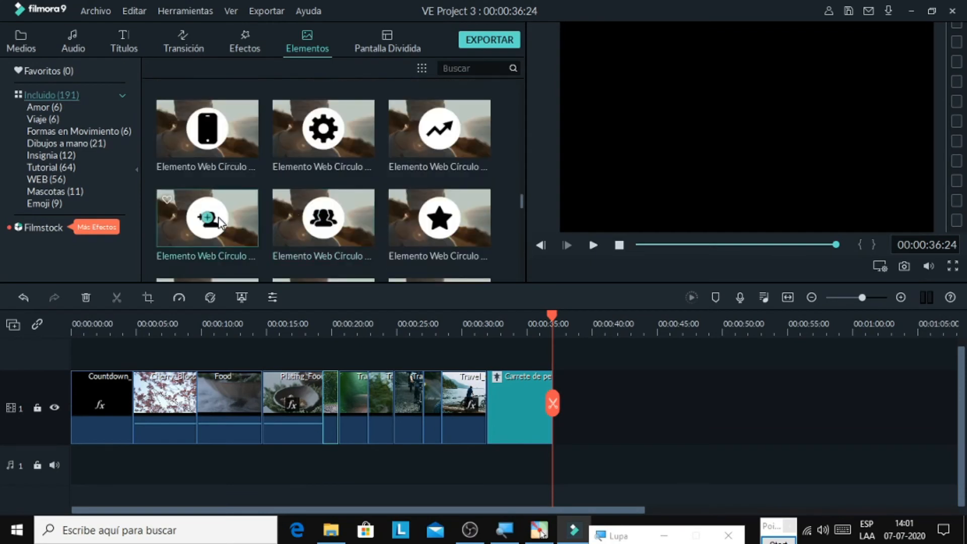
scroll(204, 201, down, 3)
scroll(210, 206, down, 5)
scroll(210, 201, up, 3)
scroll(211, 204, down, 5)
scroll(214, 209, down, 5)
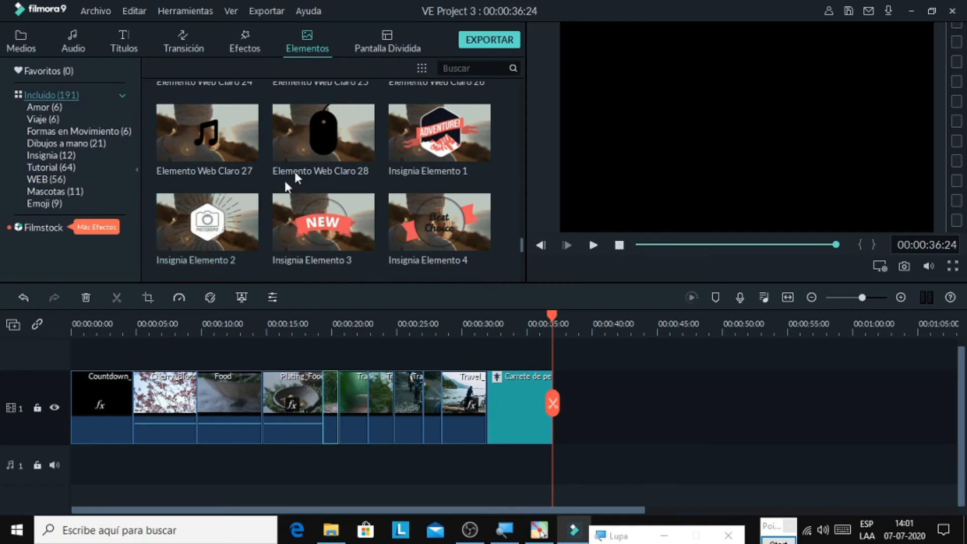
scroll(358, 172, down, 10)
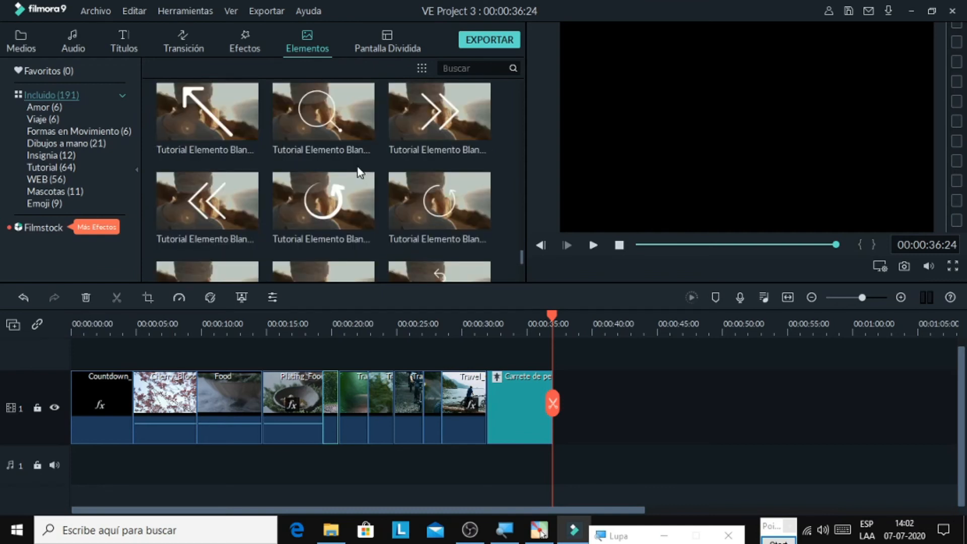
scroll(355, 168, down, 4)
scroll(355, 166, up, 3)
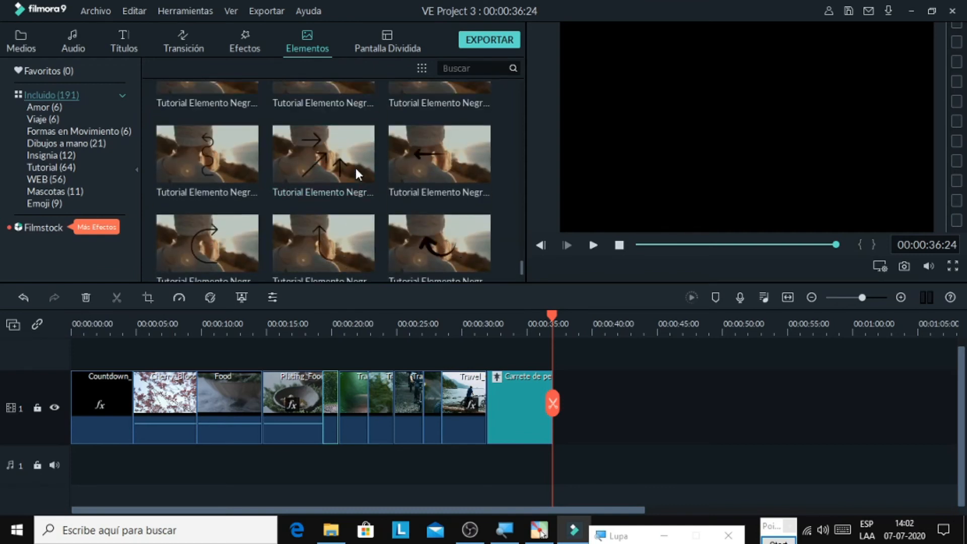
Insert Elemento Amor 2 on the video track between the Countdown and Cherry Blossom clips
scroll(358, 158, up, 20)
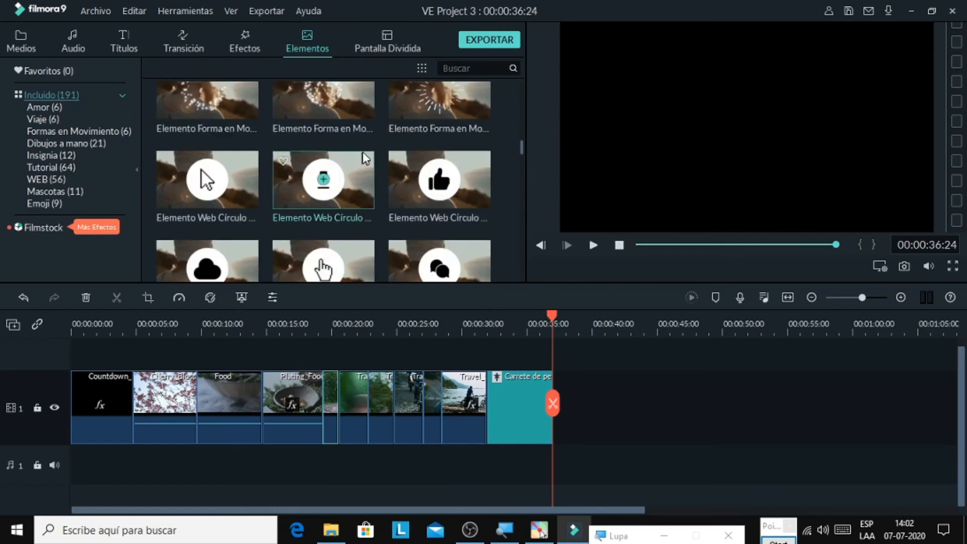
scroll(362, 147, up, 3)
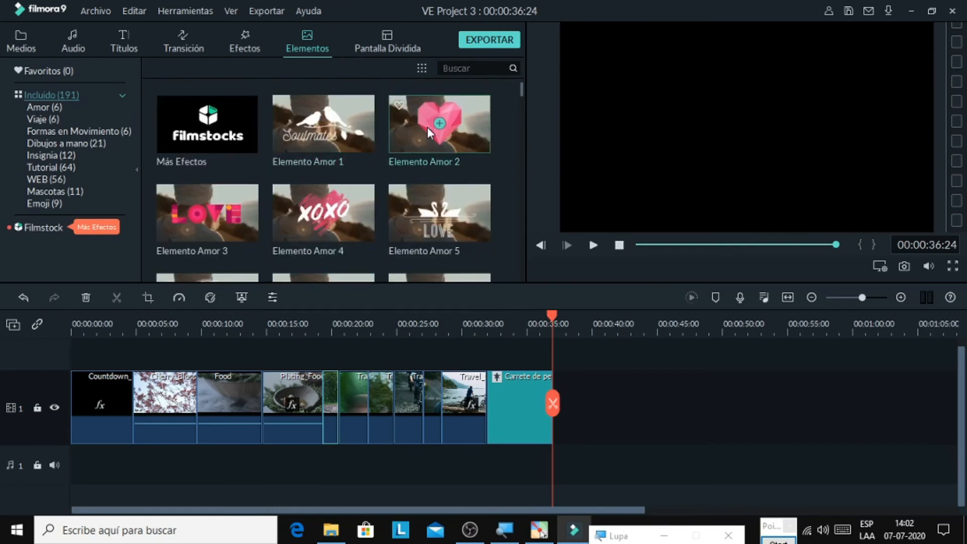
drag(423, 135, 142, 391)
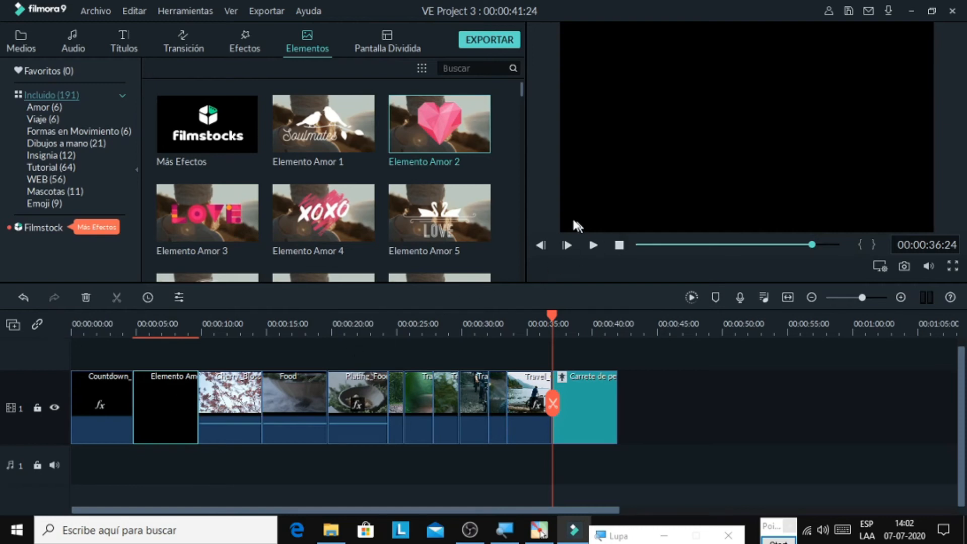
Browse the remaining elements and preview split-screen layouts with two, three and four panes, including Pantalla Dividida 18 and 19
drag(520, 95, 522, 129)
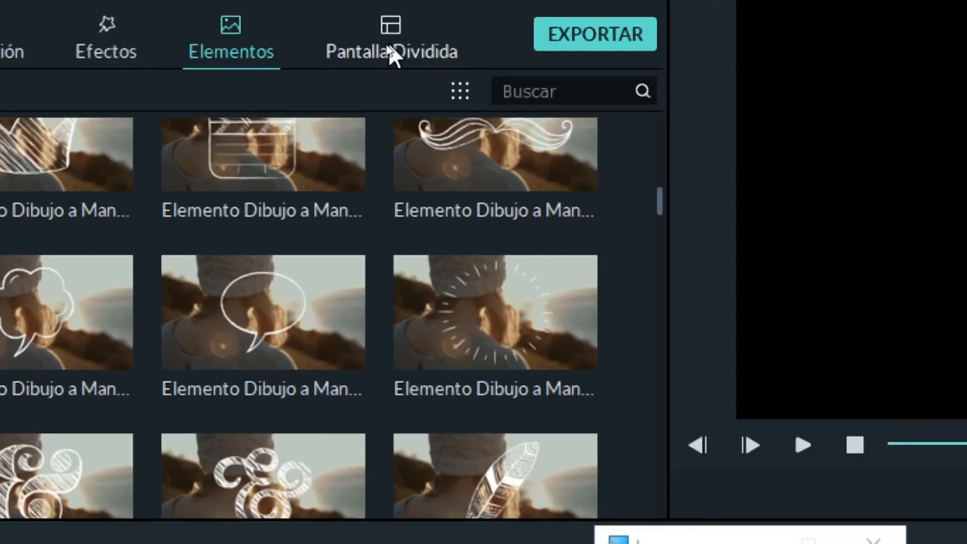
click(389, 44)
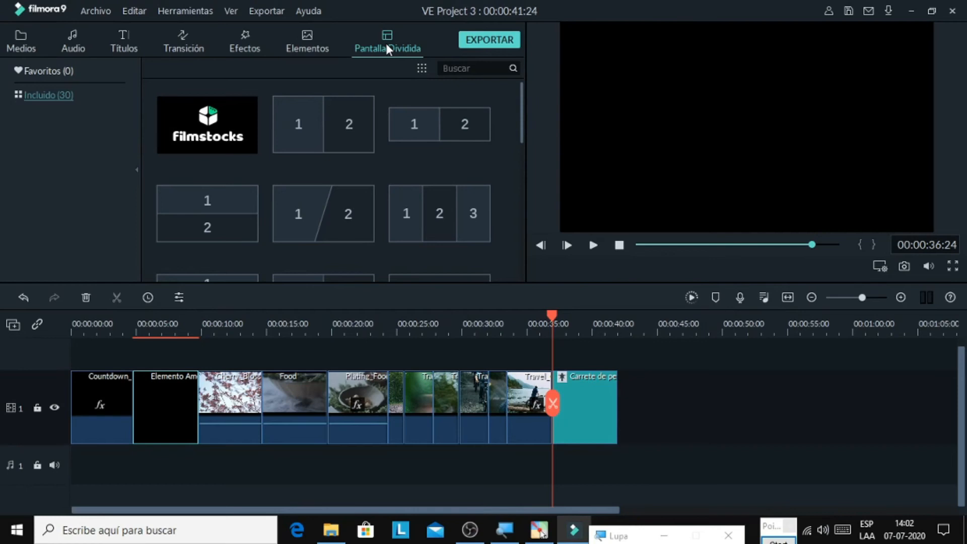
mouse_move(473, 181)
click(437, 119)
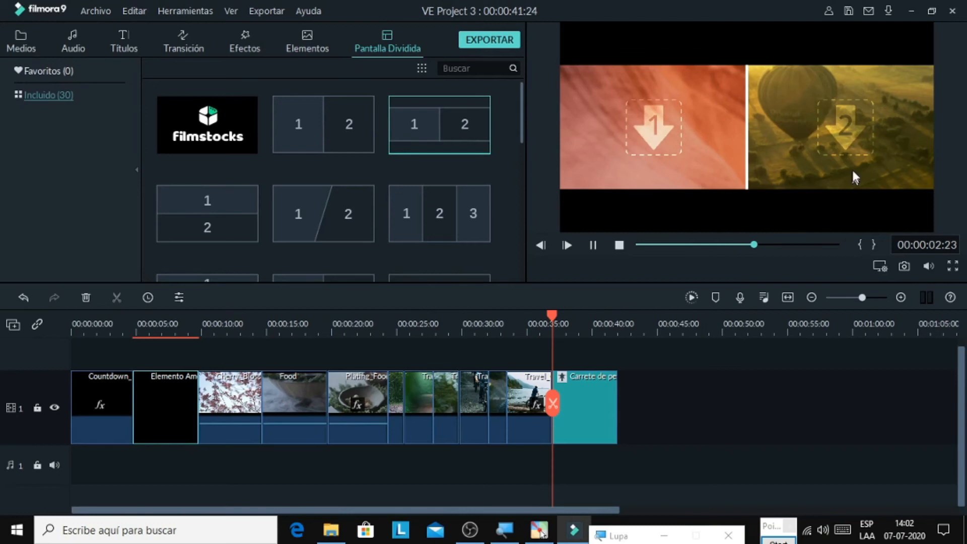
mouse_move(374, 202)
click(452, 219)
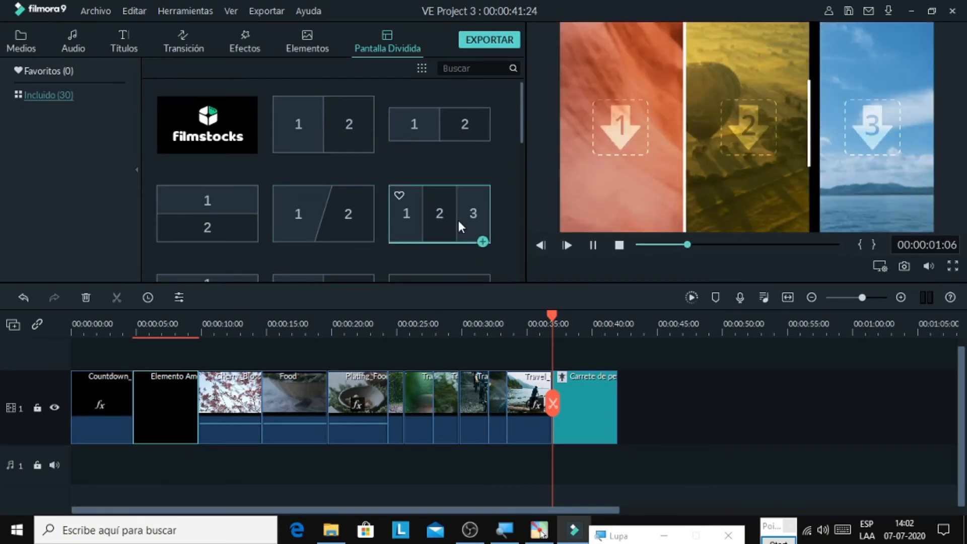
scroll(453, 216, down, 5)
mouse_move(356, 197)
mouse_move(328, 234)
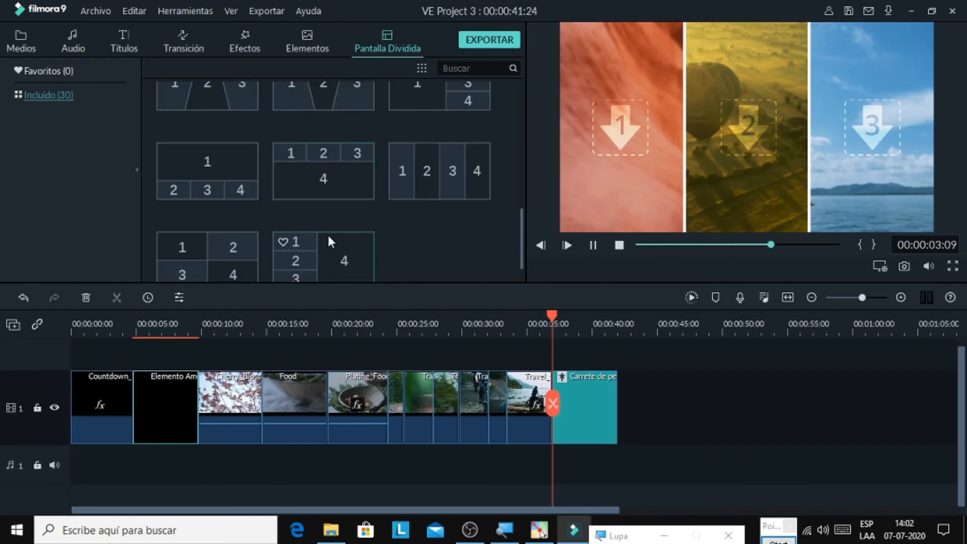
scroll(328, 235, down, 1)
click(328, 217)
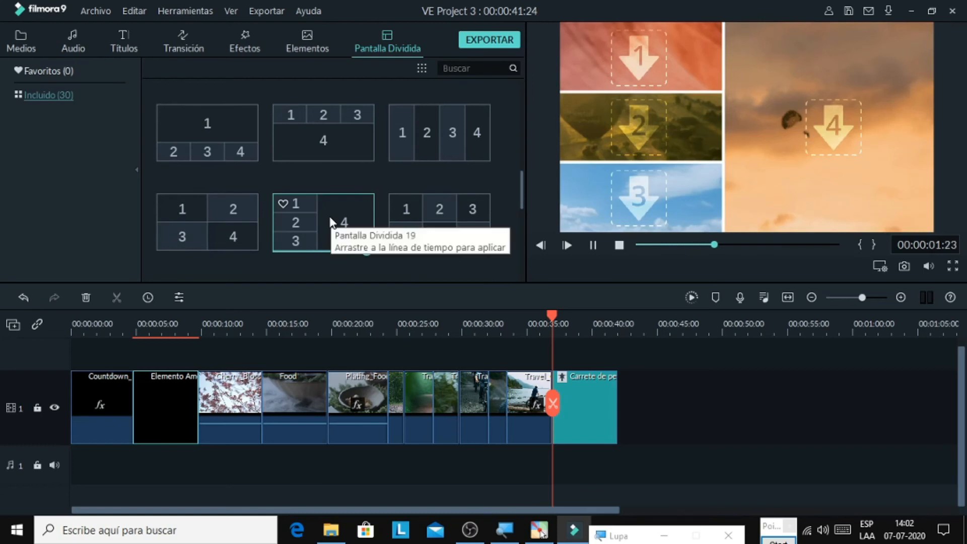
click(221, 205)
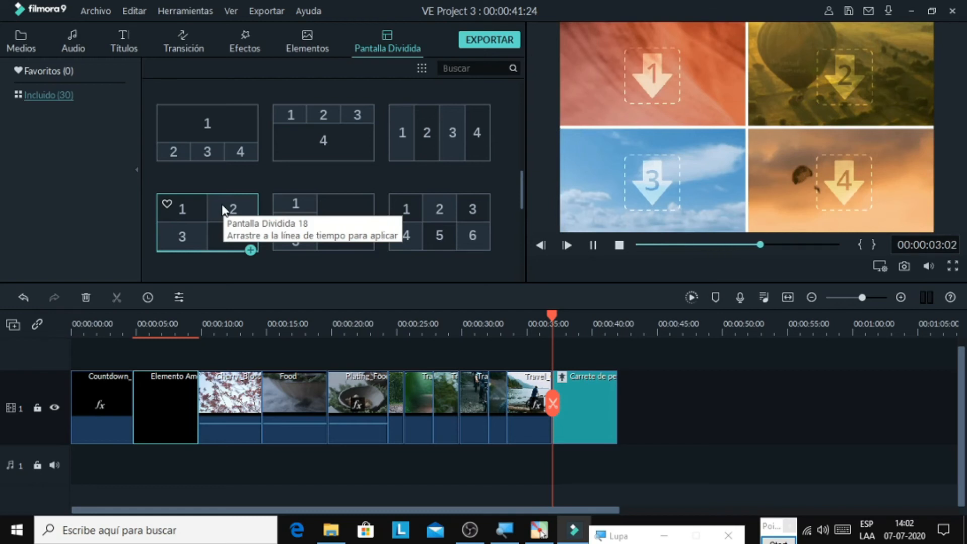
scroll(222, 203, up, 3)
scroll(222, 201, up, 1)
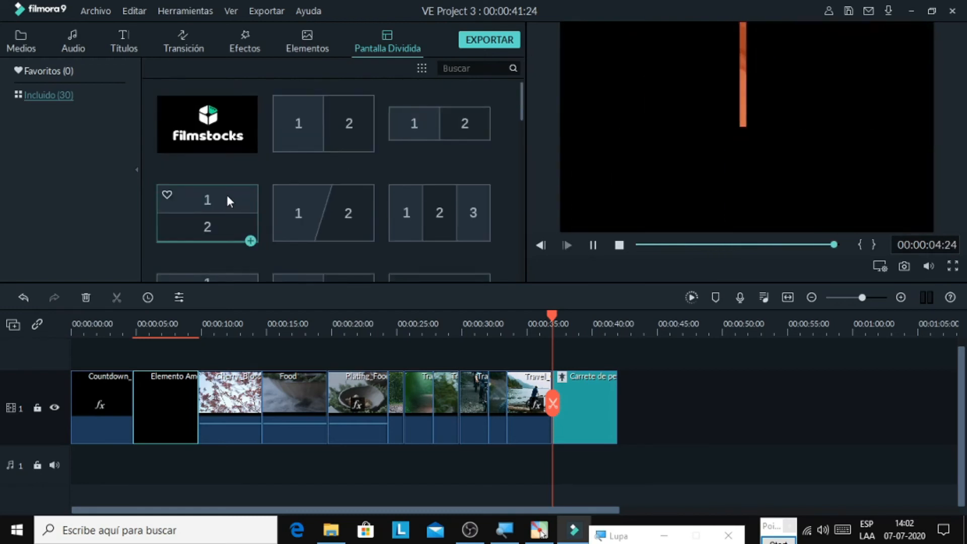
scroll(321, 134, down, 6)
scroll(322, 133, up, 6)
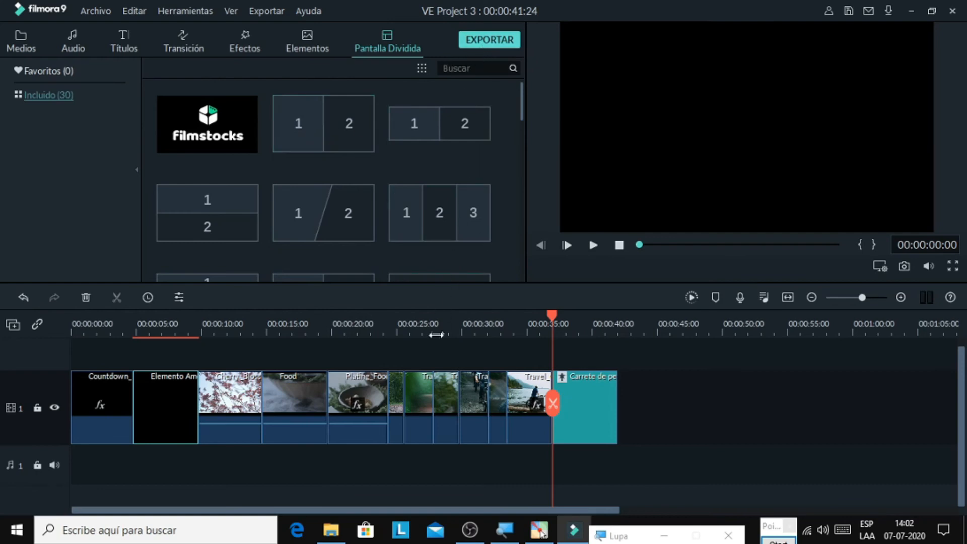
Insert the Cuenta regresiva 9 sample video at the very start of the video track
drag(552, 318, 65, 345)
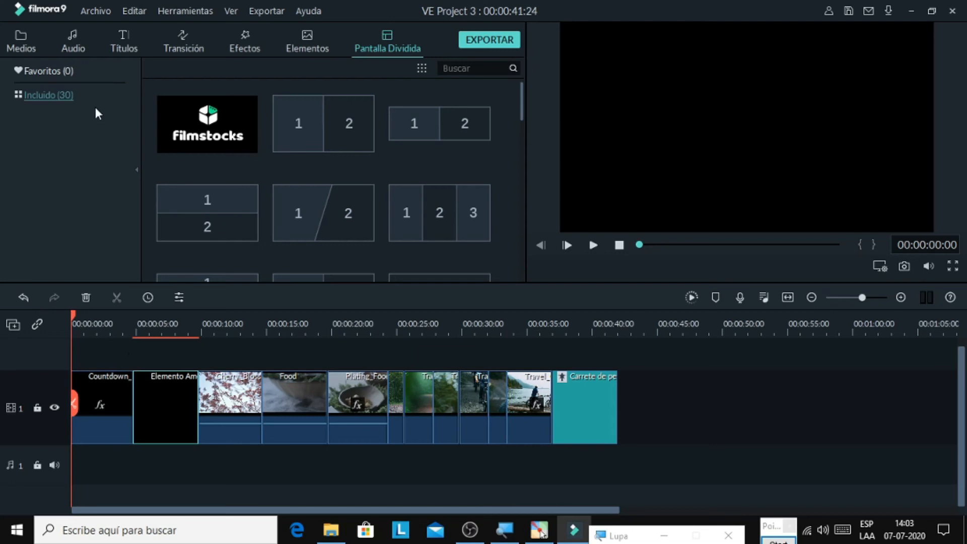
click(26, 47)
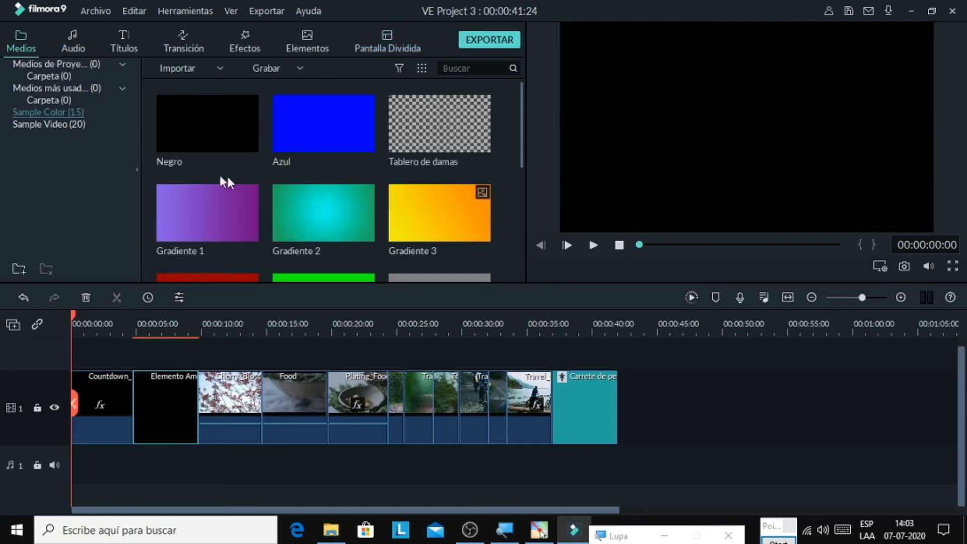
click(68, 124)
scroll(216, 161, down, 8)
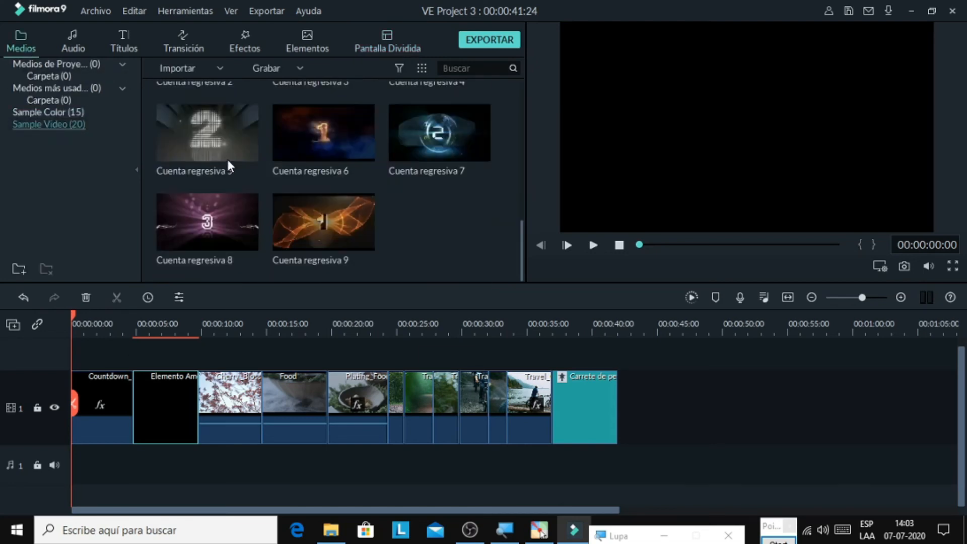
drag(297, 229, 75, 391)
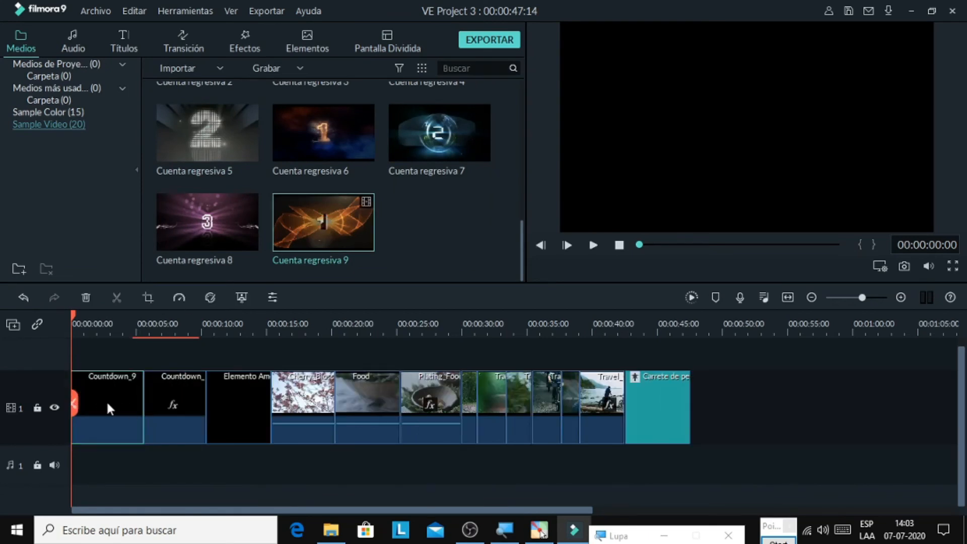
Search the transitions for "zoom", apply Zoom between the two Countdown clips and clear the search
click(184, 48)
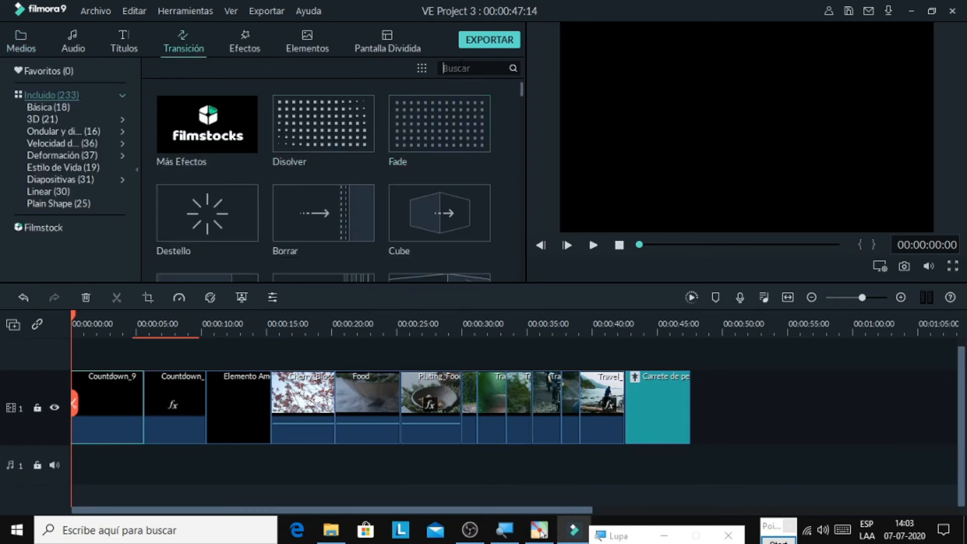
text(zoom)
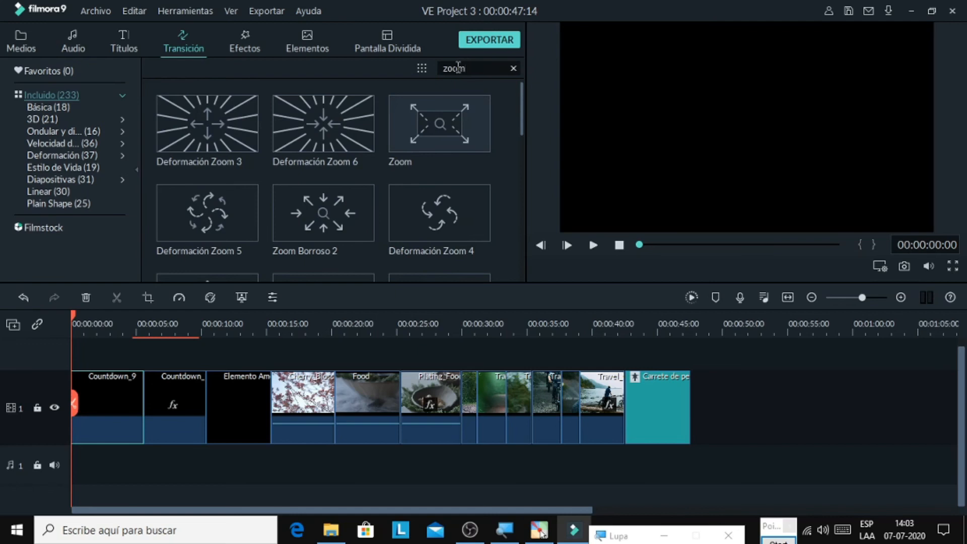
drag(432, 123, 132, 406)
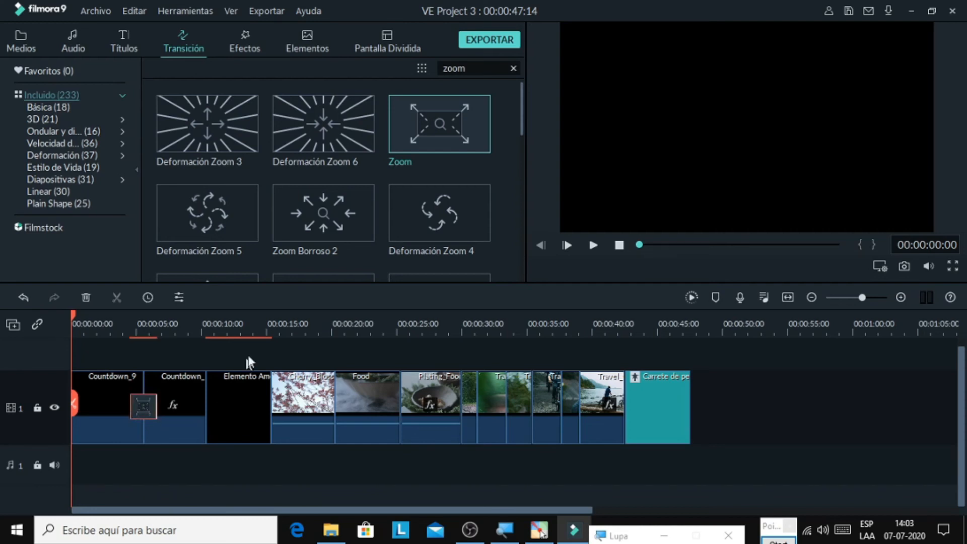
click(513, 69)
Apply Plain Shape 12 between Food and Plating Food, Plain Shape 25 after Plating Food, and Plain Shape 3 between Cherry Blossom and Food
scroll(358, 210, down, 20)
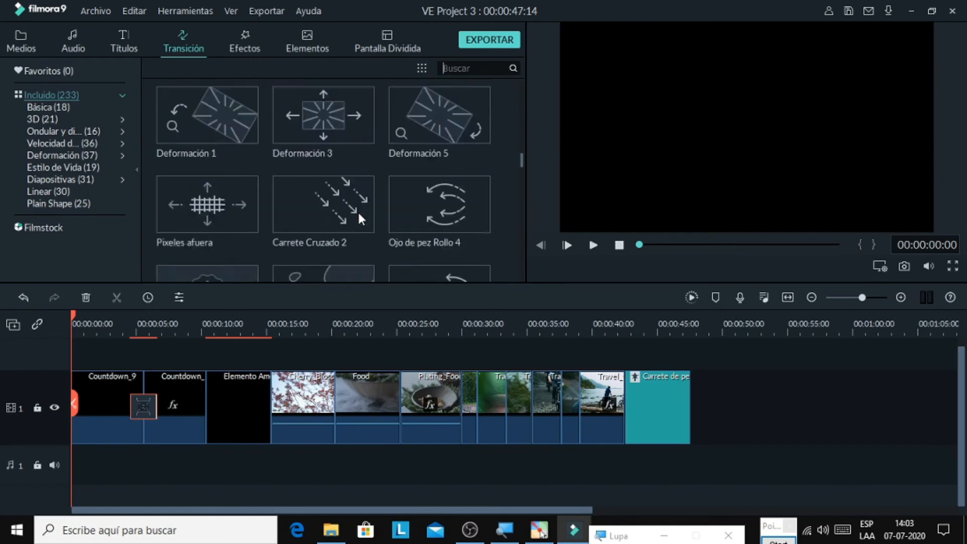
scroll(357, 210, down, 10)
scroll(358, 210, up, 4)
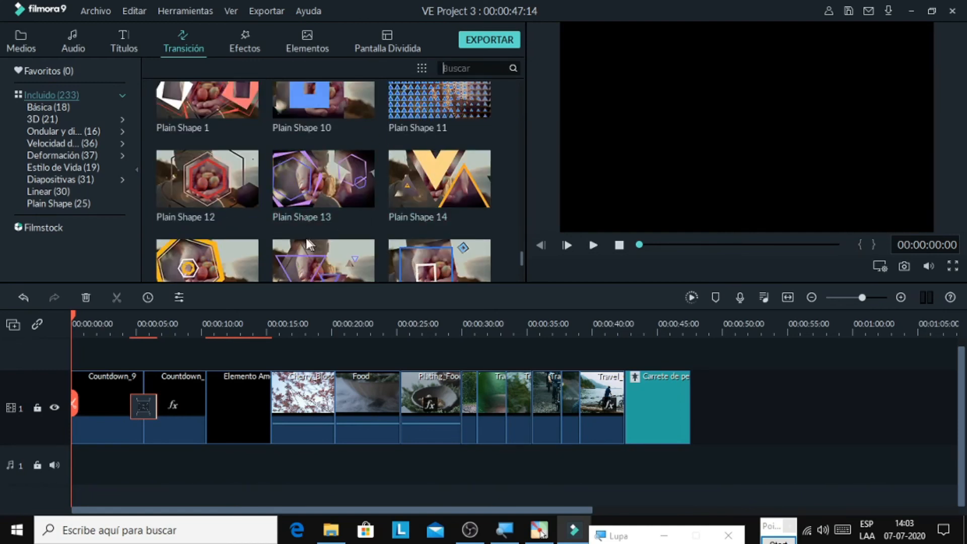
drag(235, 188, 400, 401)
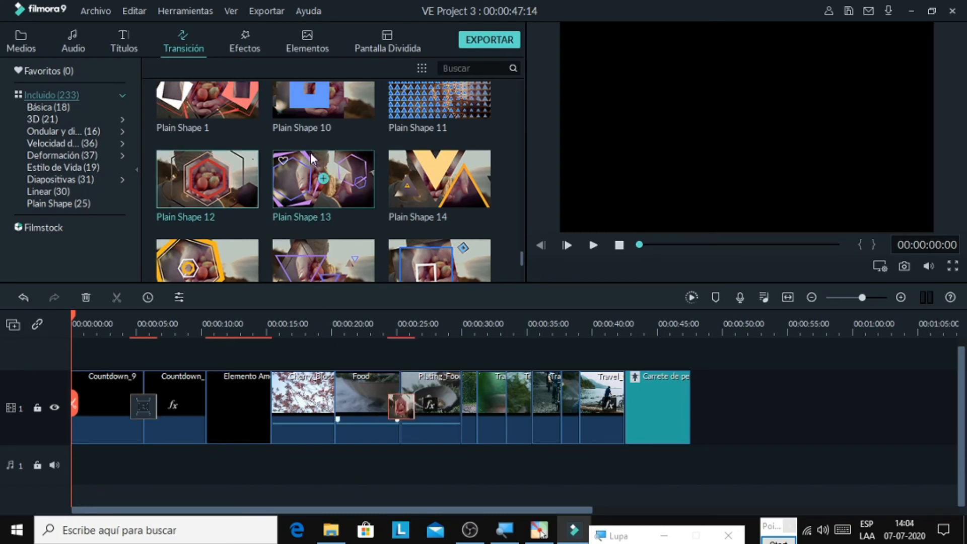
scroll(322, 166, down, 4)
drag(434, 151, 461, 393)
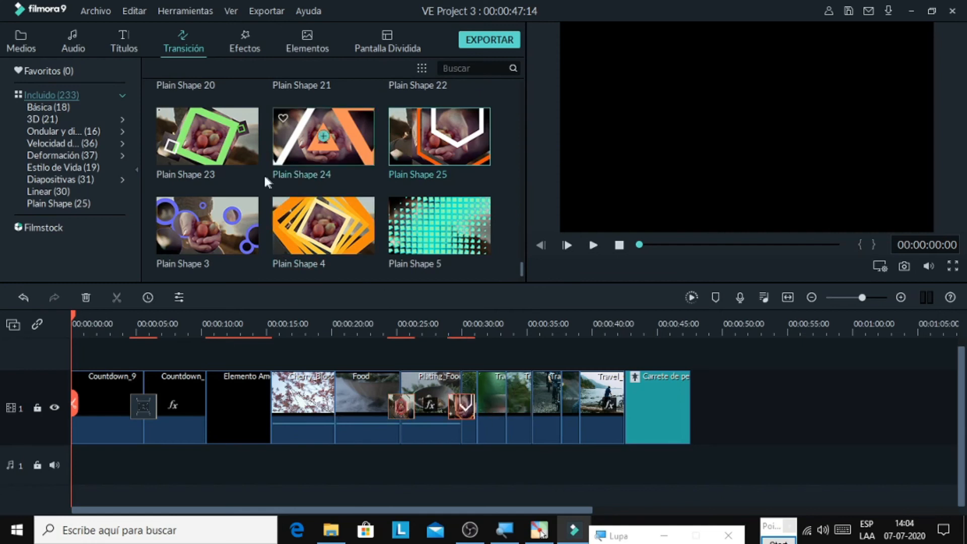
drag(247, 224, 335, 400)
Apply Rodar a la izquierda between the second Countdown clip and Elemento Amor 2, and another transition between that element and Cherry Blossom
scroll(303, 194, down, 3)
scroll(303, 193, down, 15)
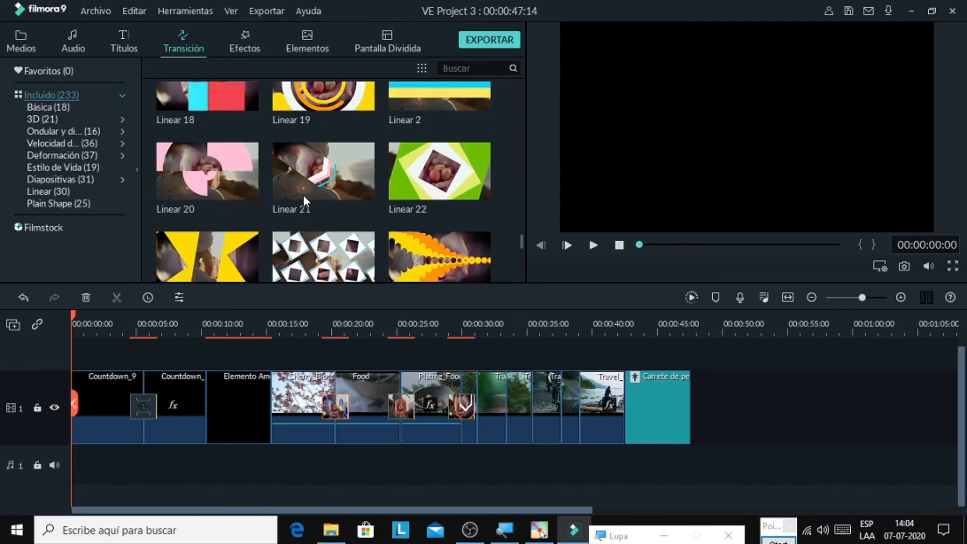
scroll(303, 201, up, 3)
scroll(303, 201, down, 3)
scroll(303, 200, up, 5)
drag(305, 140, 202, 367)
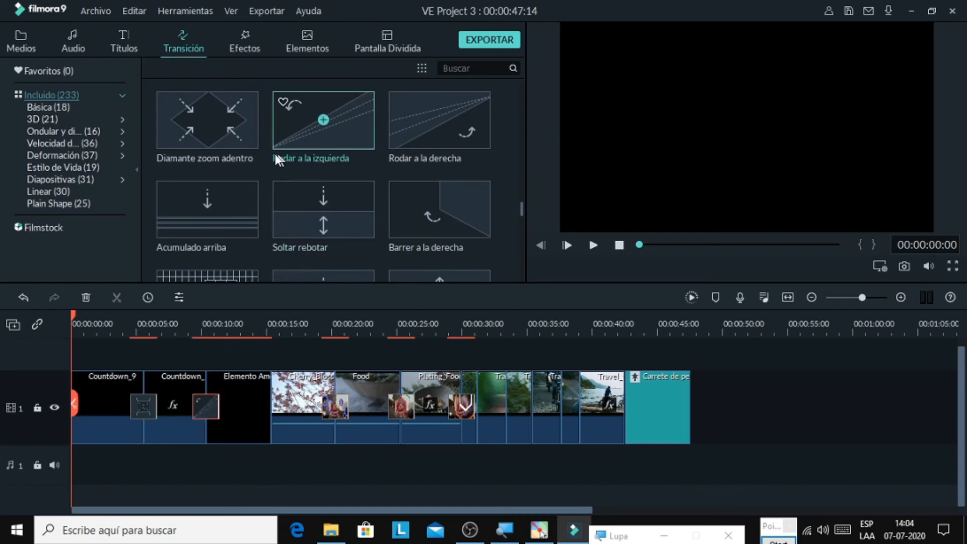
scroll(277, 159, up, 5)
drag(345, 137, 267, 405)
Apply the Manchas de Color transition at two of the cuts between the short Travel clips
scroll(367, 236, up, 3)
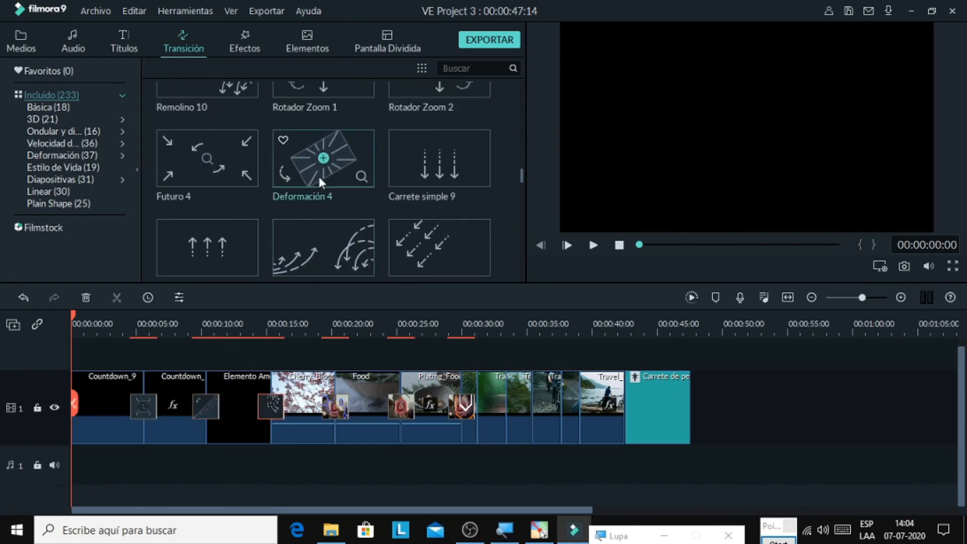
scroll(322, 172, up, 4)
drag(325, 114, 557, 393)
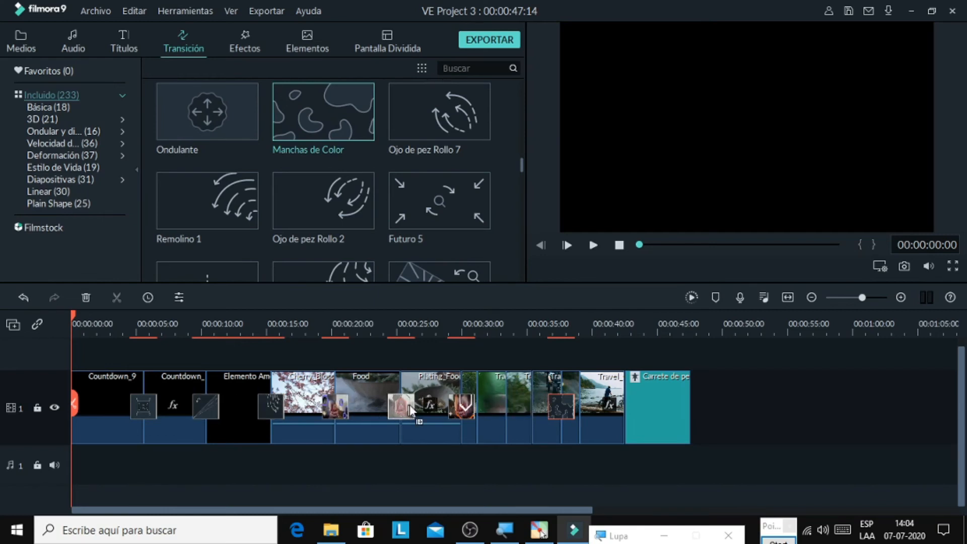
drag(500, 403, 499, 403)
Apply the PaginaRizo transition at the end of the last Travel clip, before the Carrete de película overlay
scroll(382, 171, up, 5)
scroll(382, 174, up, 3)
scroll(381, 176, down, 2)
scroll(381, 176, down, 1)
scroll(381, 176, up, 2)
scroll(354, 194, down, 1)
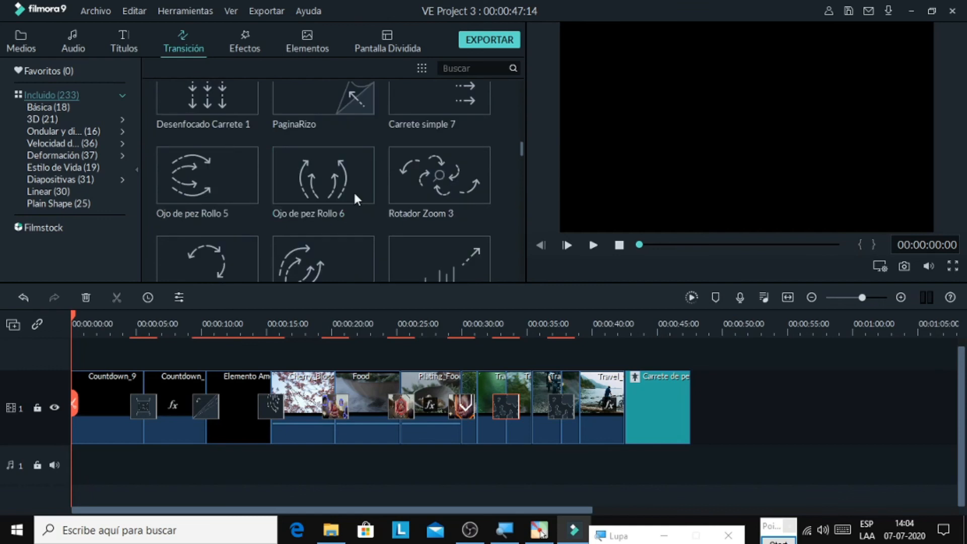
drag(335, 108, 628, 393)
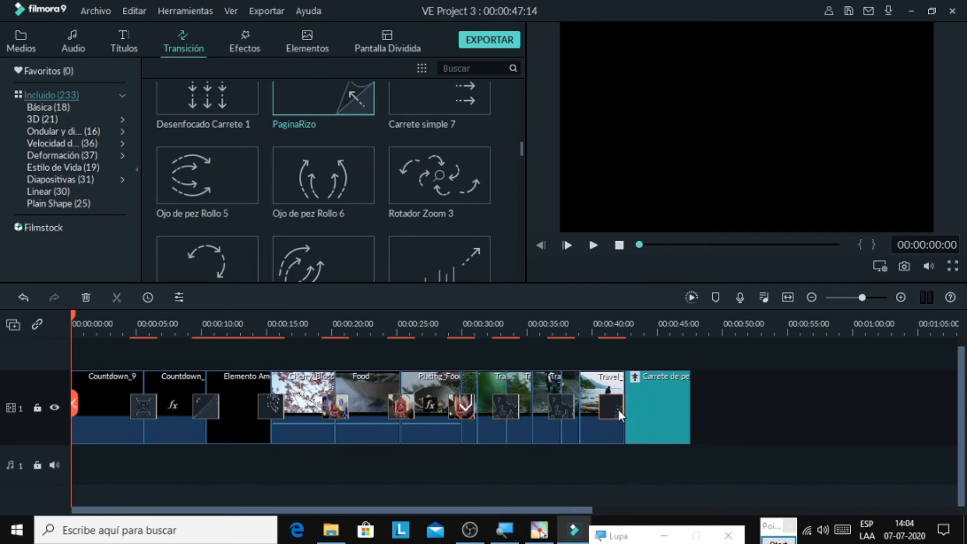
drag(627, 407, 629, 407)
Add the Always Dreaming - Same Town Forever song at the start of the audio track and check how far it extends
click(74, 42)
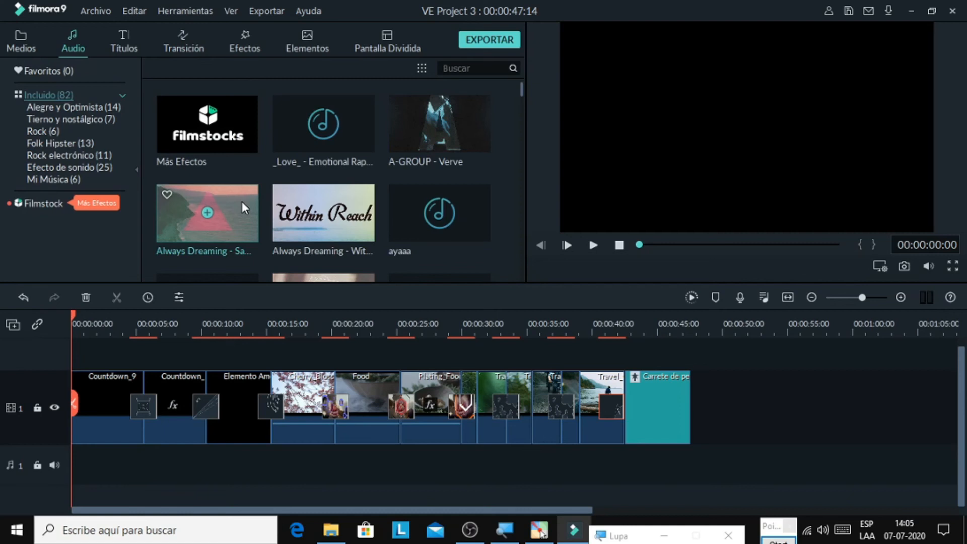
drag(242, 206, 74, 435)
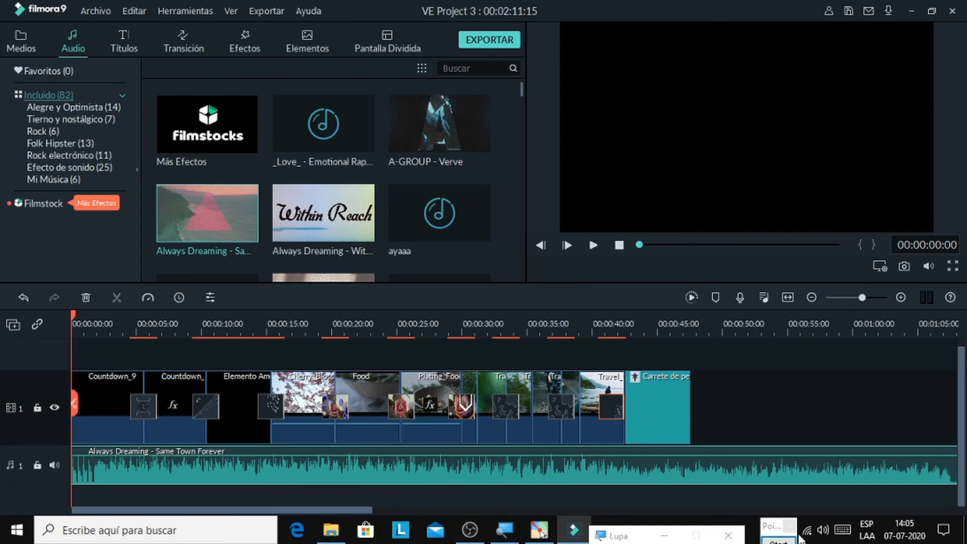
drag(338, 509, 410, 509)
drag(385, 543, 323, 536)
Split the song where the video track ends and delete the leftover audio after the cut
drag(73, 312, 691, 375)
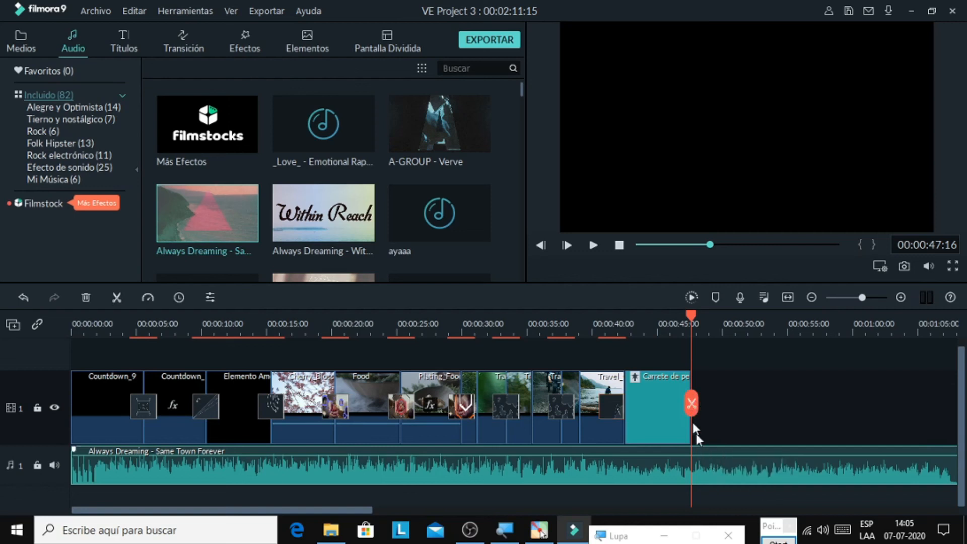
click(693, 399)
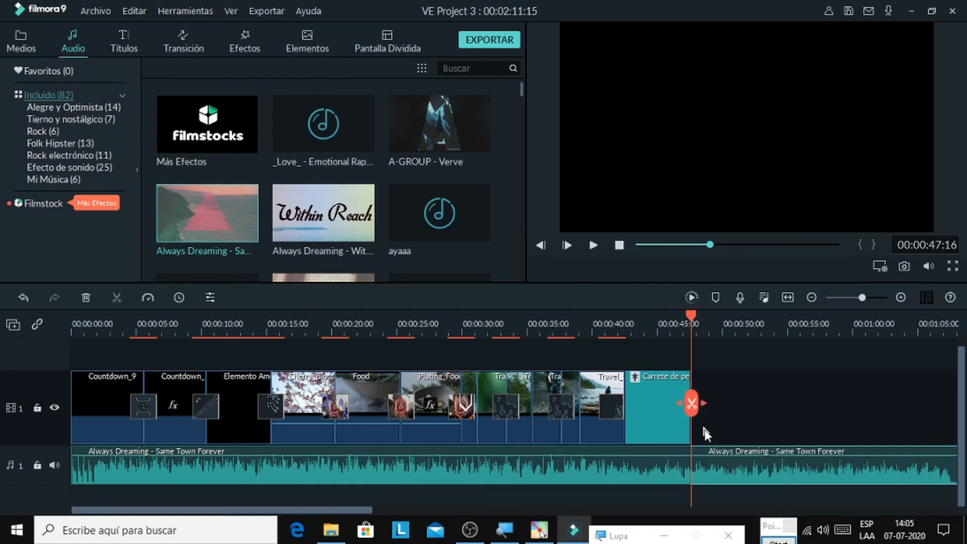
right_click(743, 463)
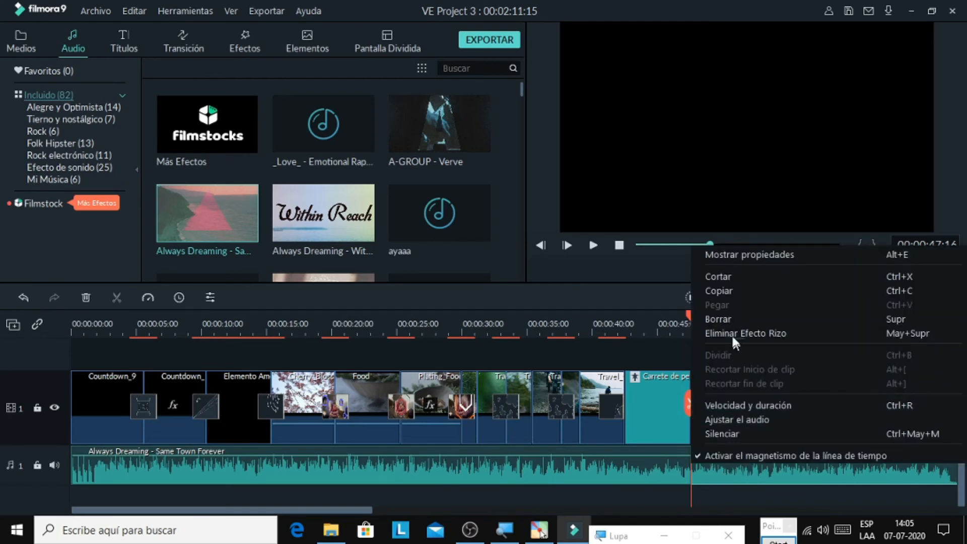
click(729, 320)
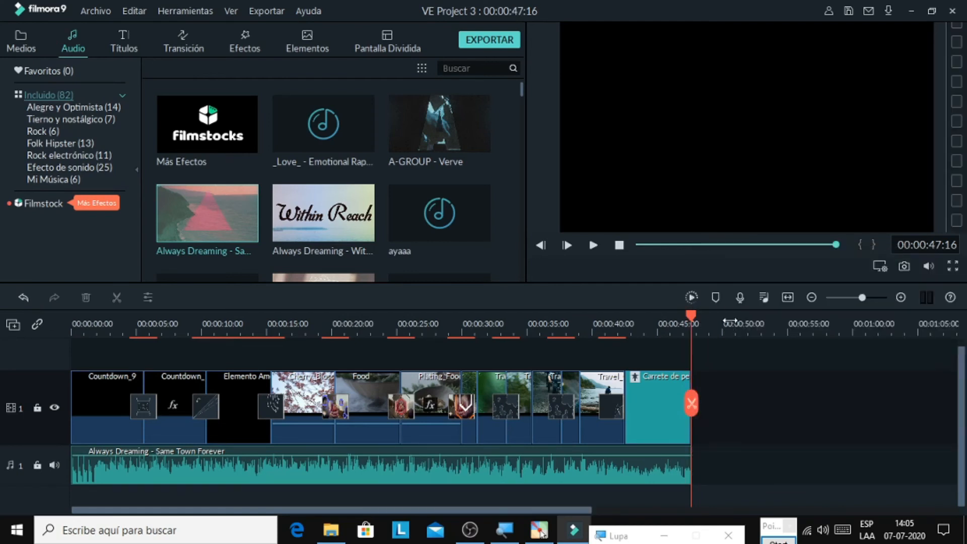
Return the playhead to the start of the timeline and play back the finished project
drag(692, 316, 655, 317)
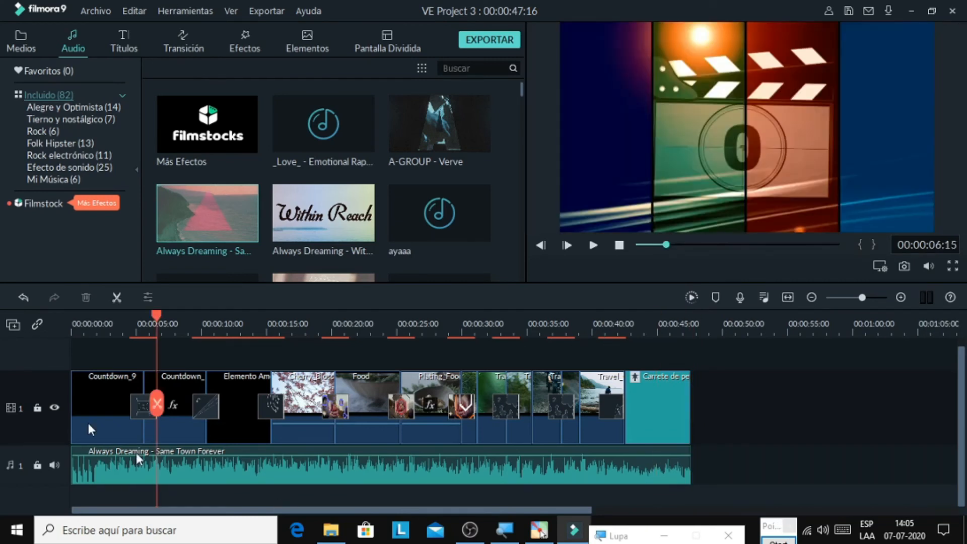
drag(153, 313, 59, 343)
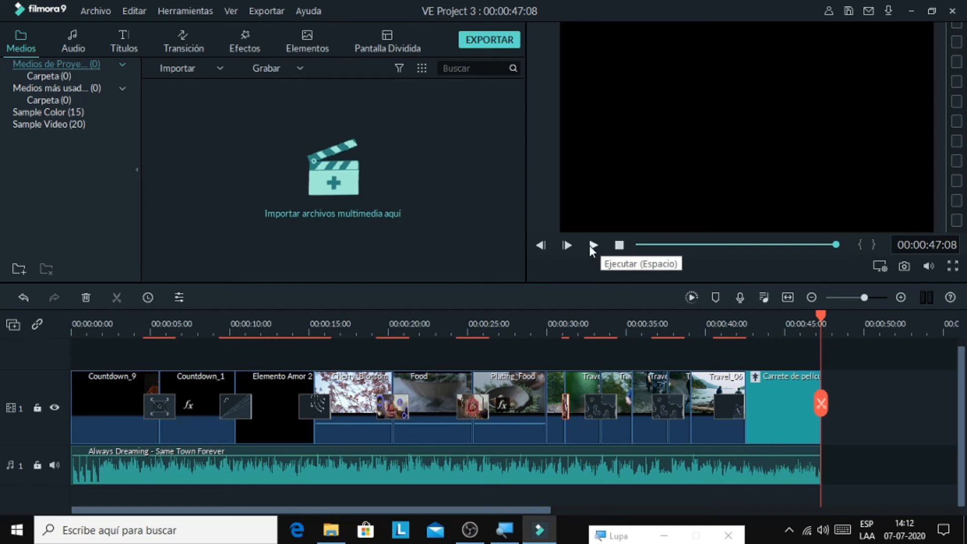
click(592, 246)
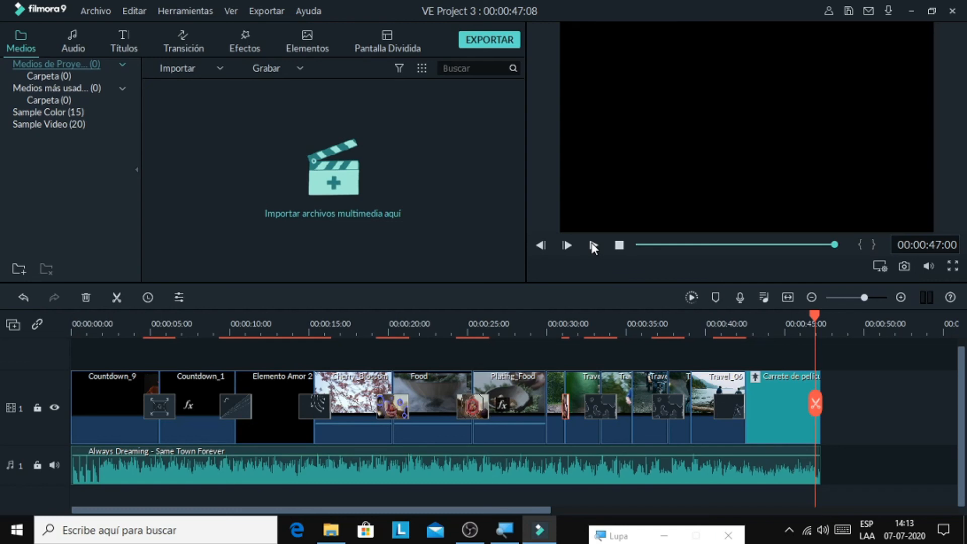
Look through the export settings for local files, devices, YouTube and Vimeo, and leave them without exporting
drag(525, 511, 546, 513)
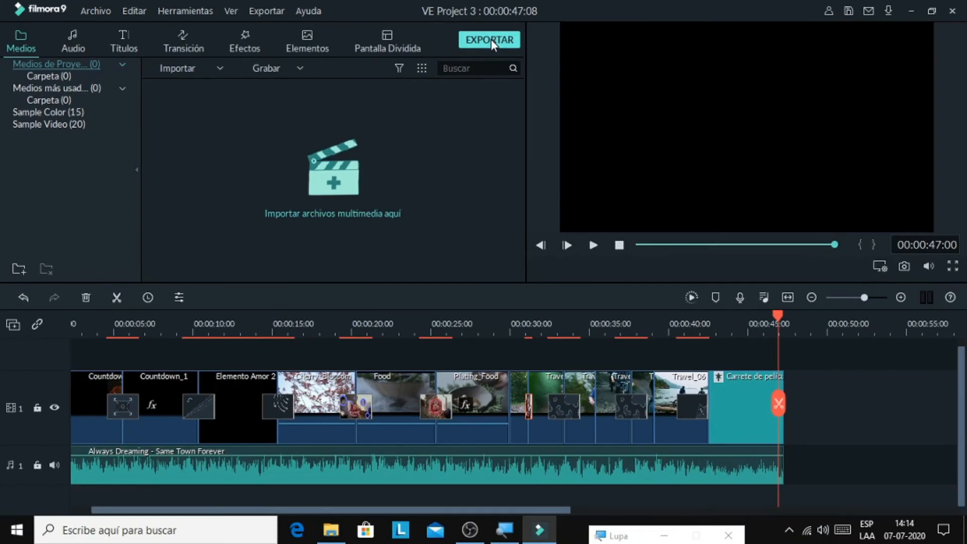
click(491, 39)
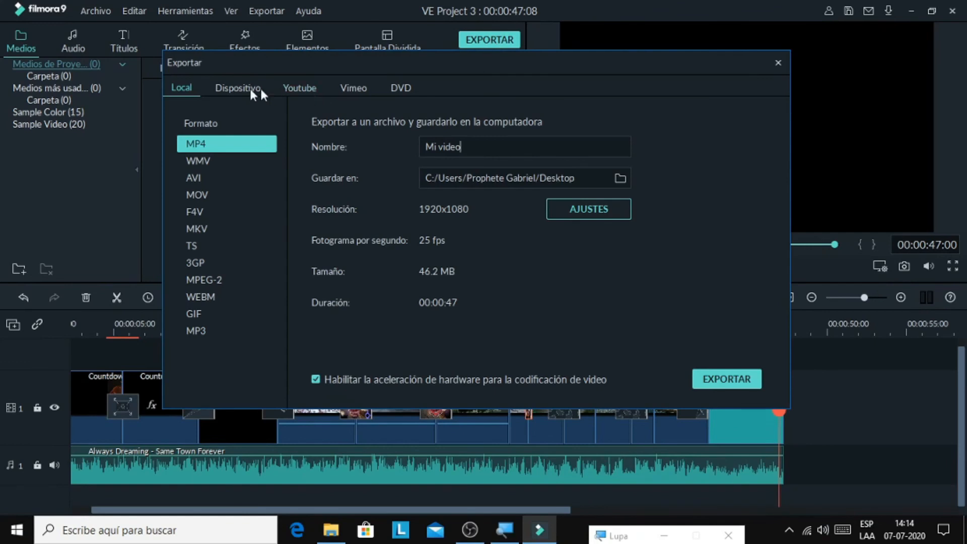
click(219, 89)
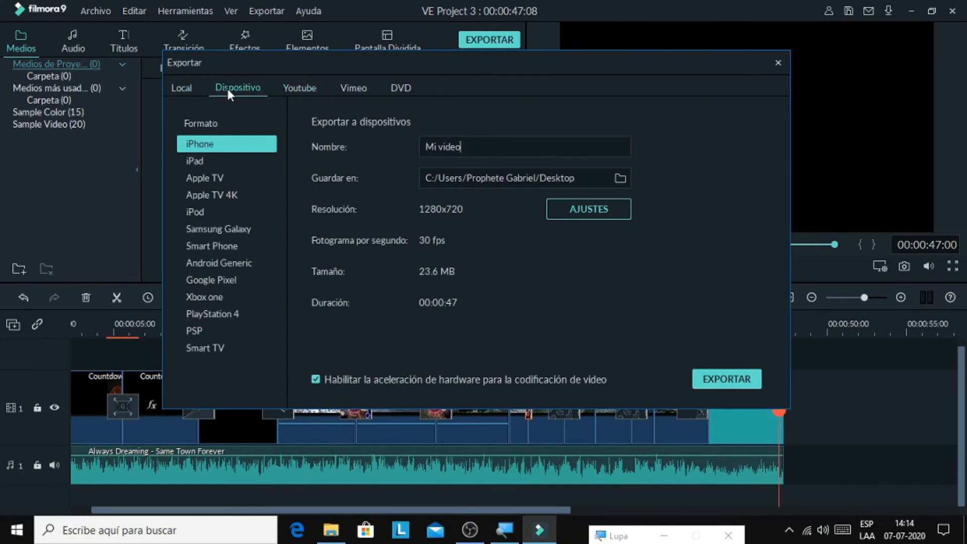
click(295, 84)
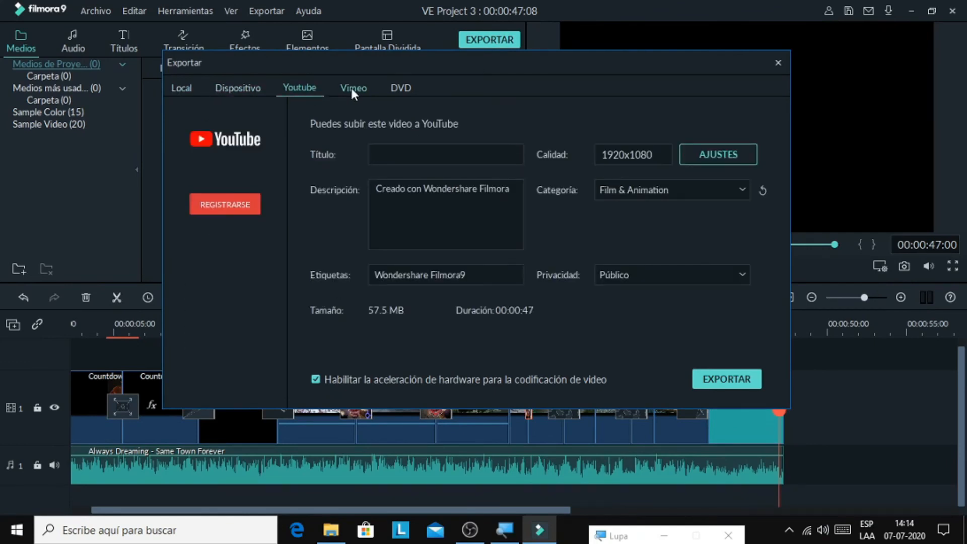
click(358, 88)
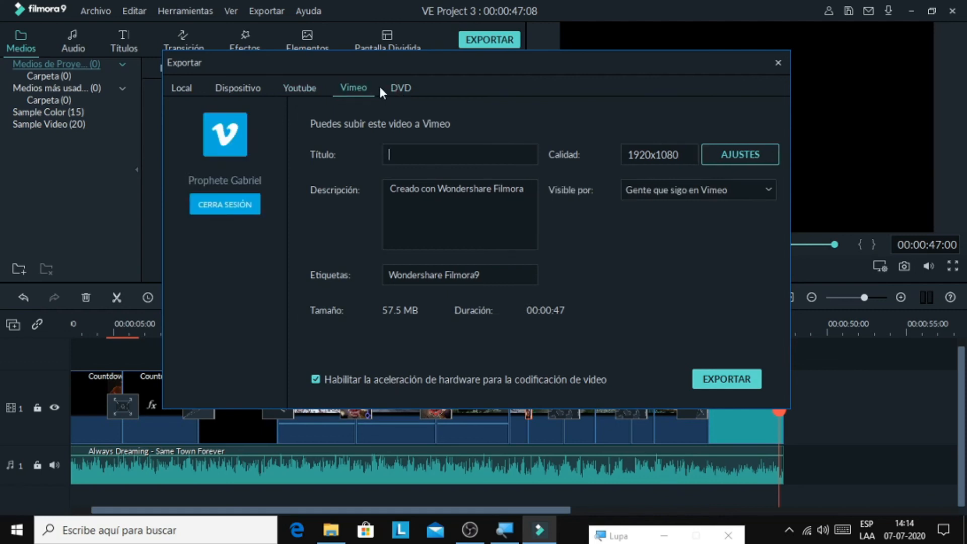
click(392, 89)
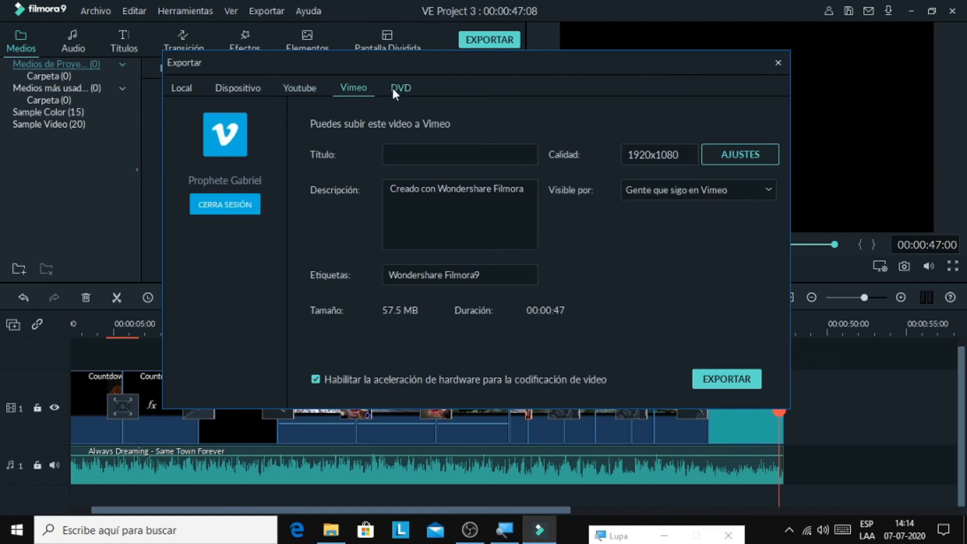
click(305, 85)
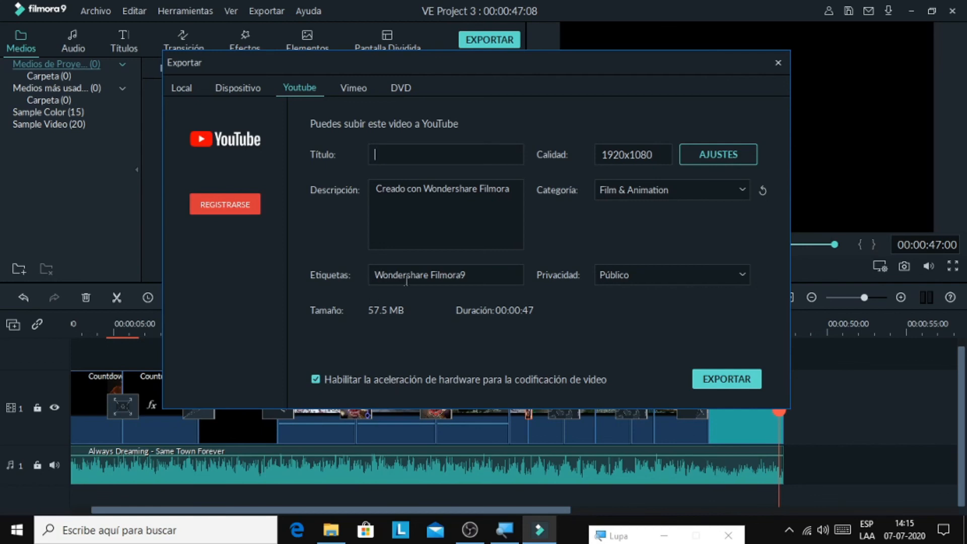
click(237, 89)
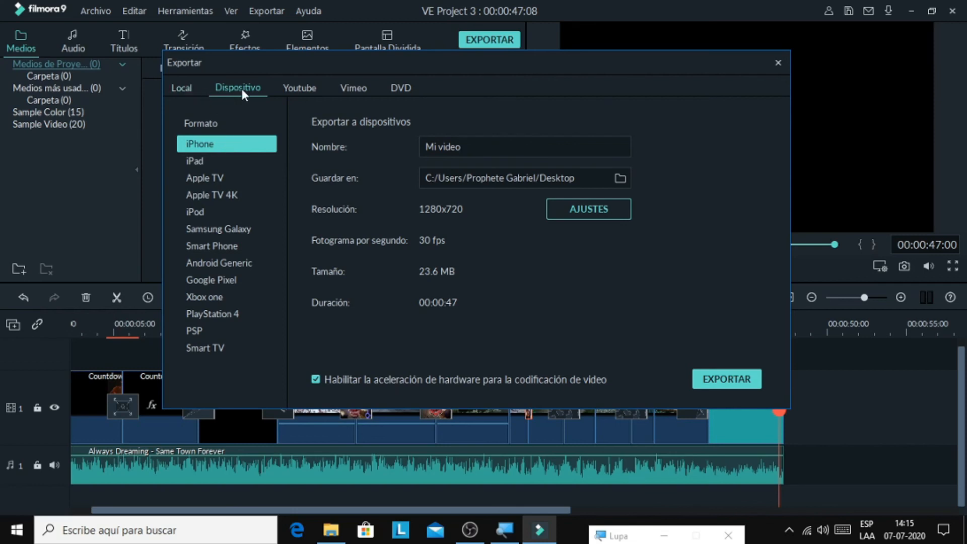
click(176, 86)
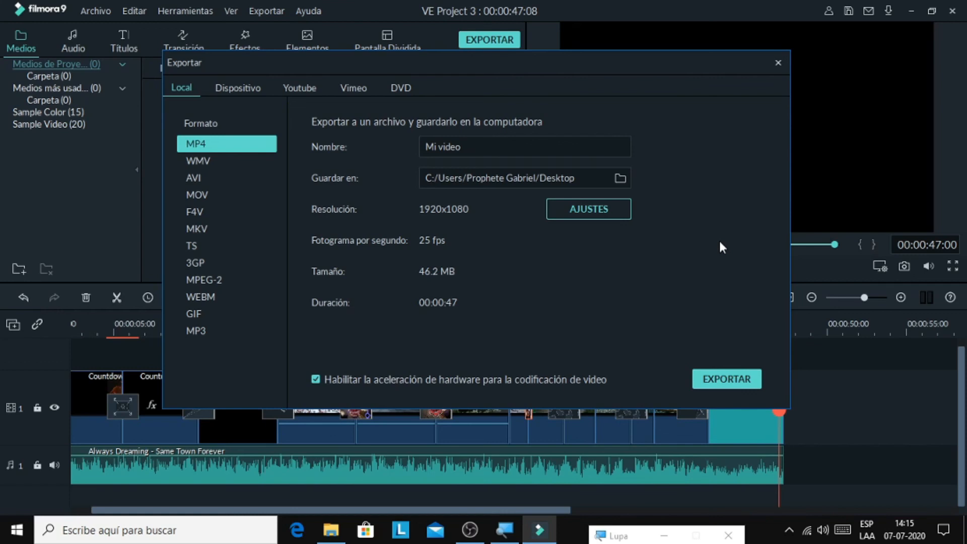
click(778, 63)
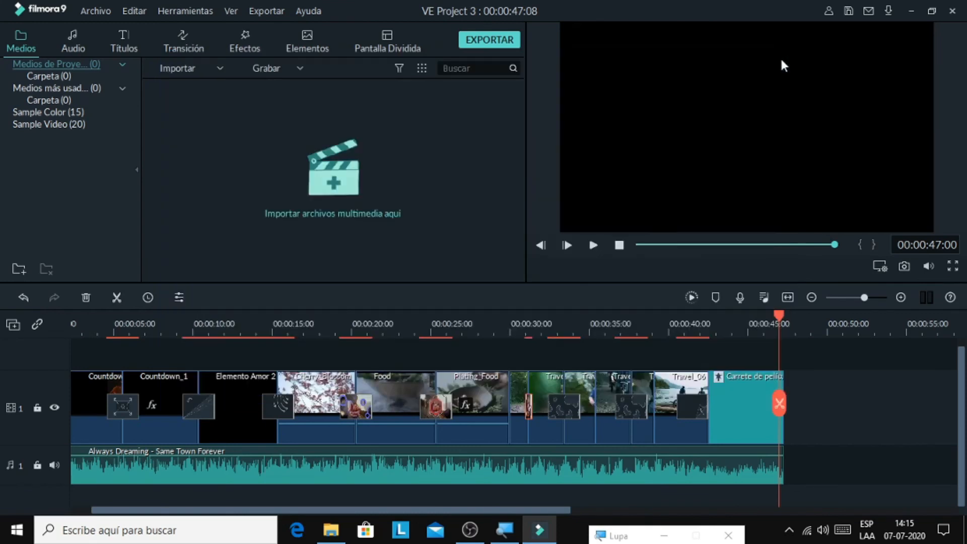
Check the signed-in Wondershare account's plan information and close it
click(827, 9)
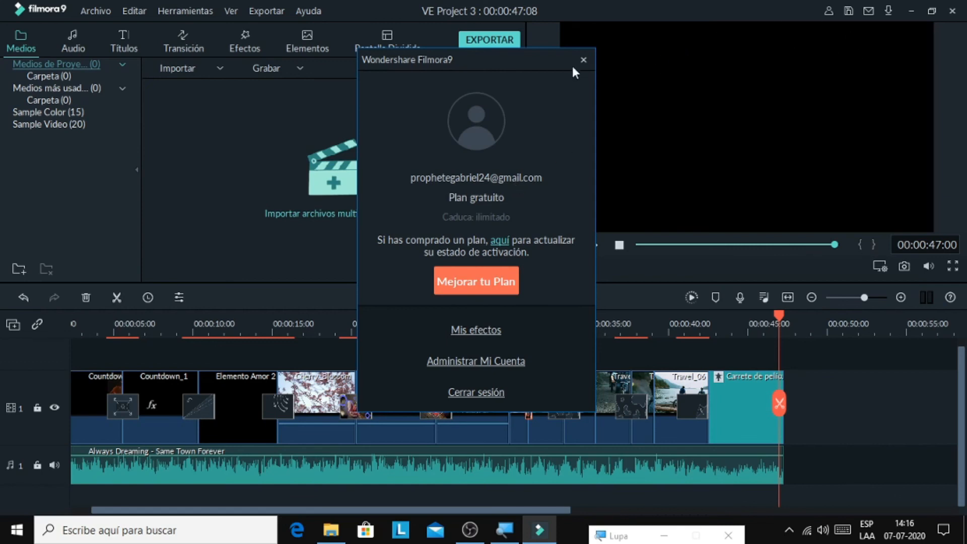
click(583, 60)
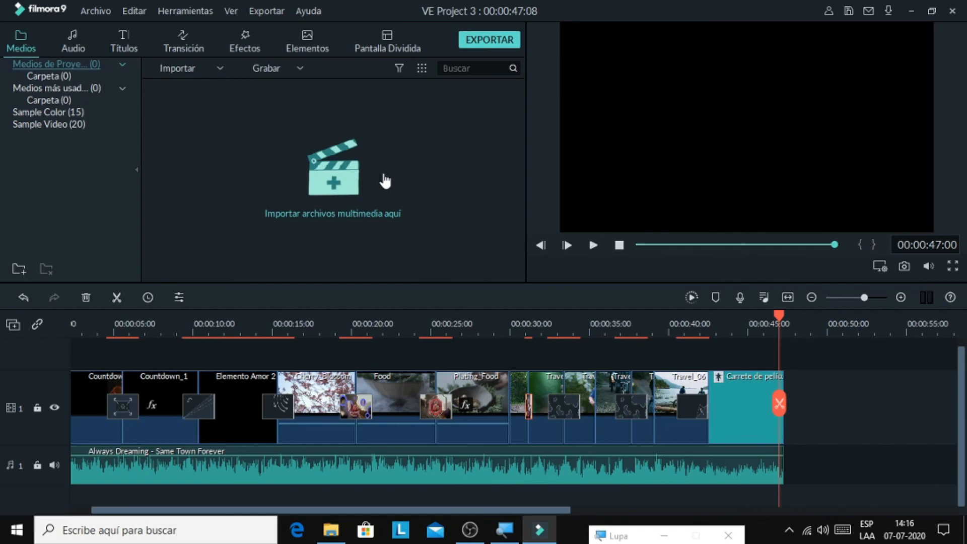
Export the project to a local MP4 file named prop
click(477, 40)
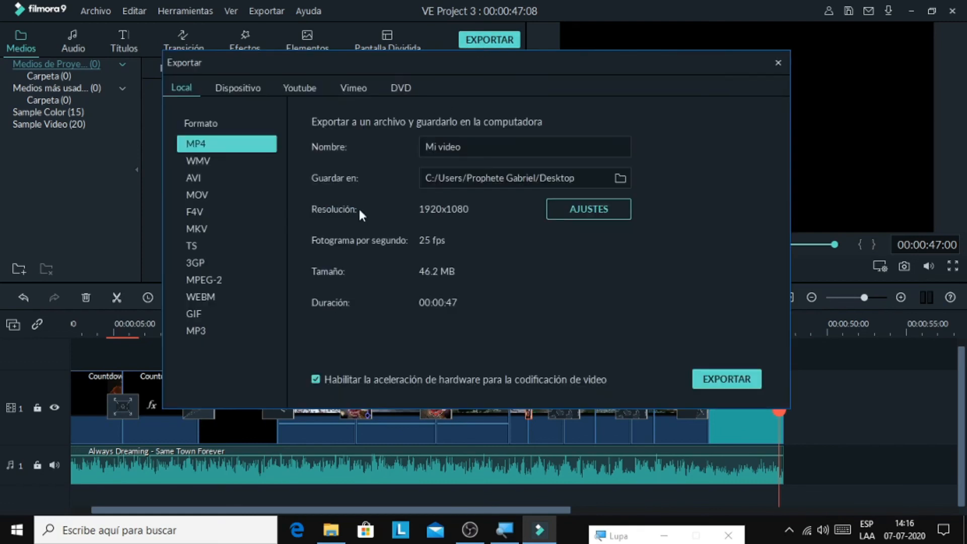
key(BackSpace)
key(BackSpace)
key(BackSpace)
key(BackSpace)
key(BackSpace)
key(BackSpace)
key(BackSpace)
key(BackSpace)
text(prop)
click(720, 383)
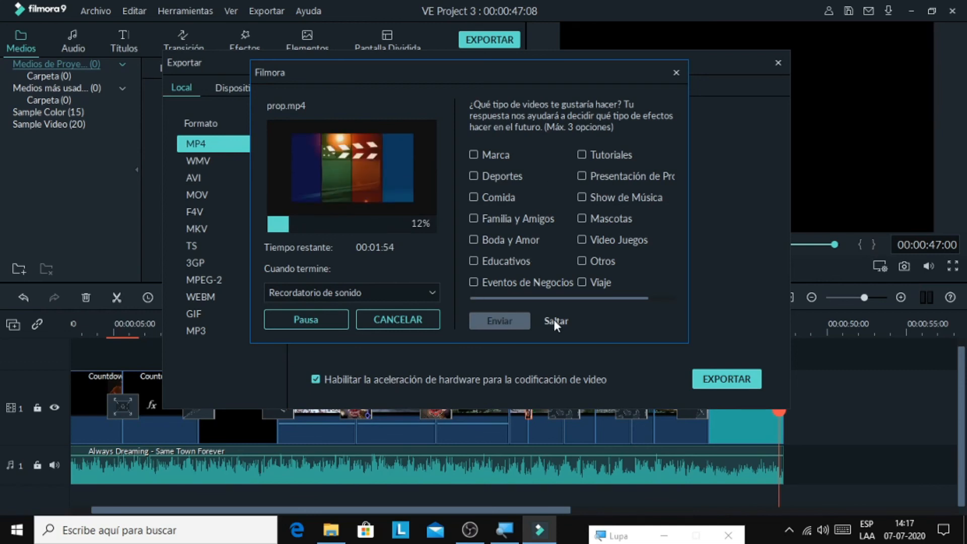
Answer the survey about preferred video types with Tutoriales and submit it
click(582, 155)
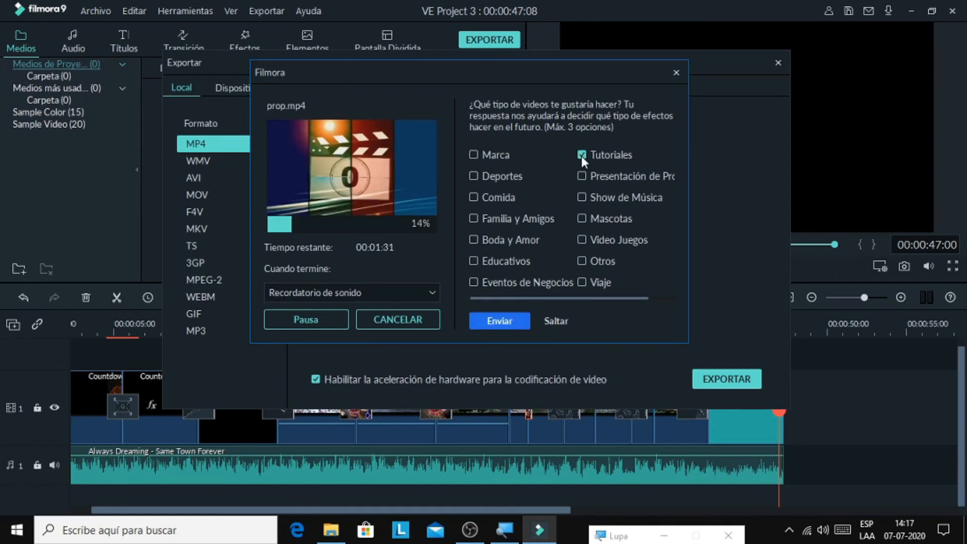
click(494, 319)
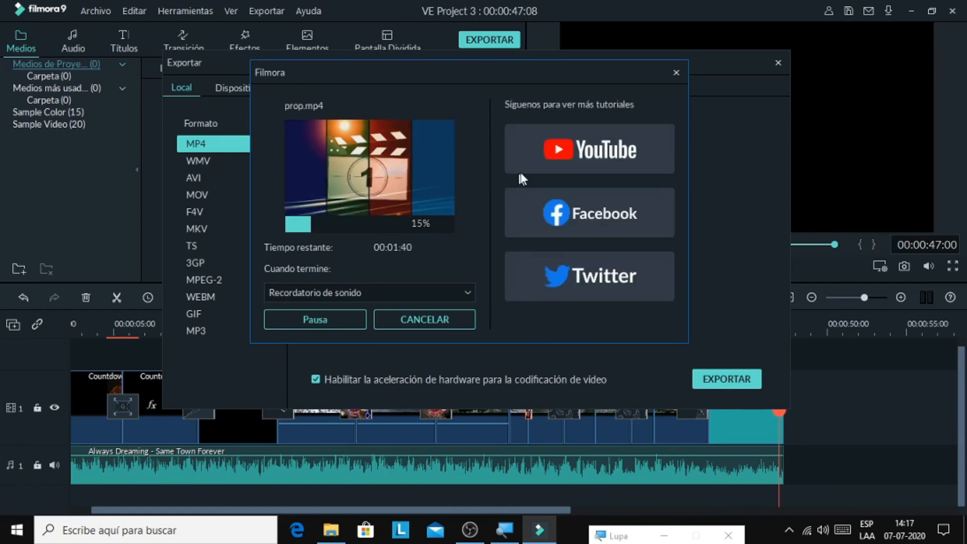